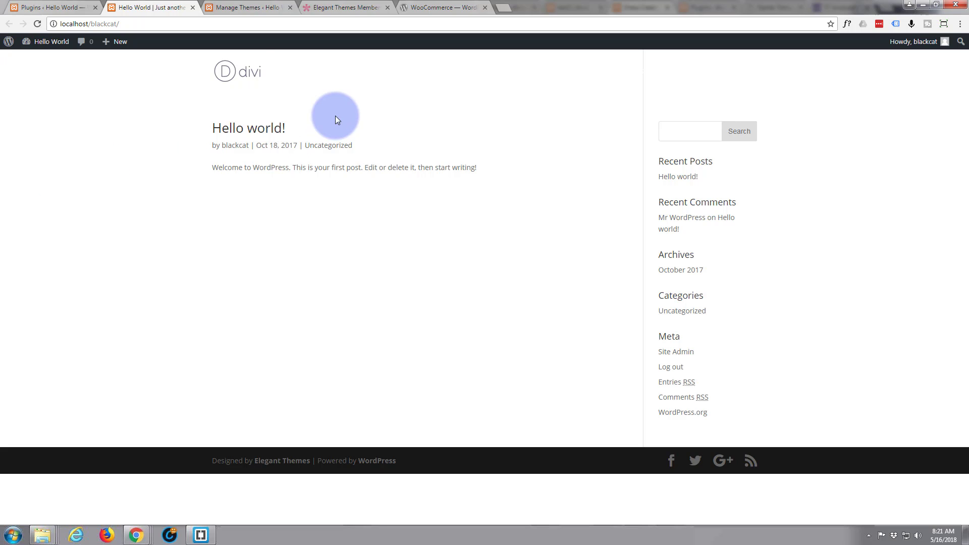
# Open the WordPress dashboard to look over the admin sections, including WooCommerce, and return to the public site.
pyautogui.click(25, 44)
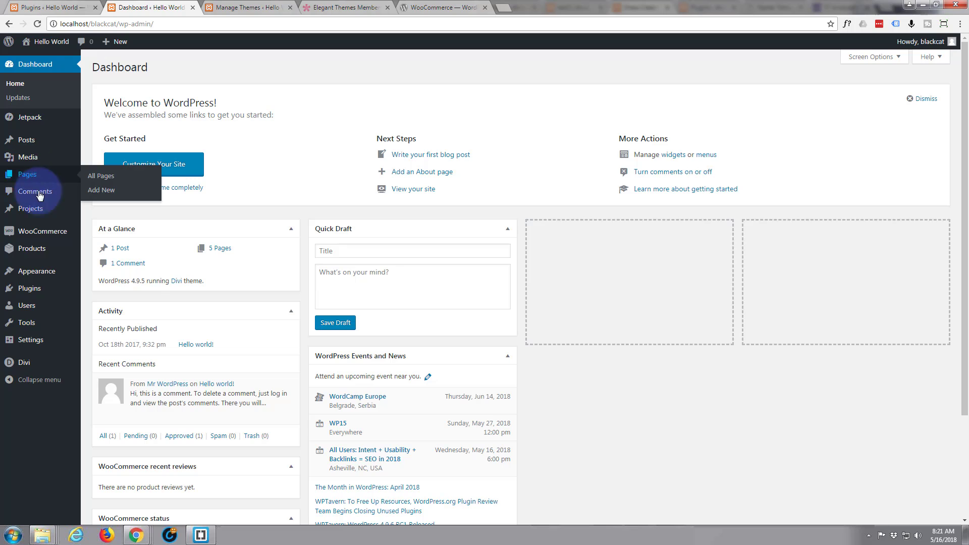
pyautogui.moveTo(36, 233)
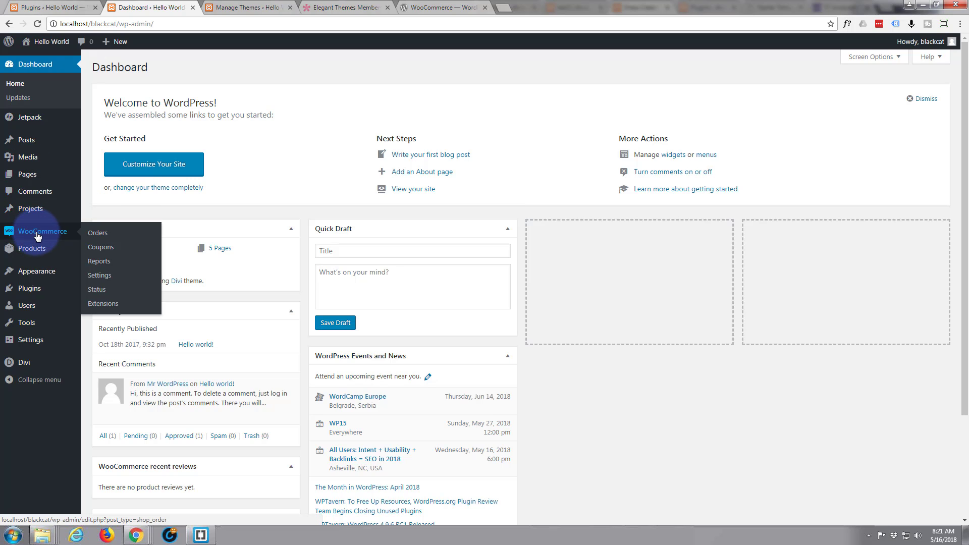
pyautogui.moveTo(40, 211)
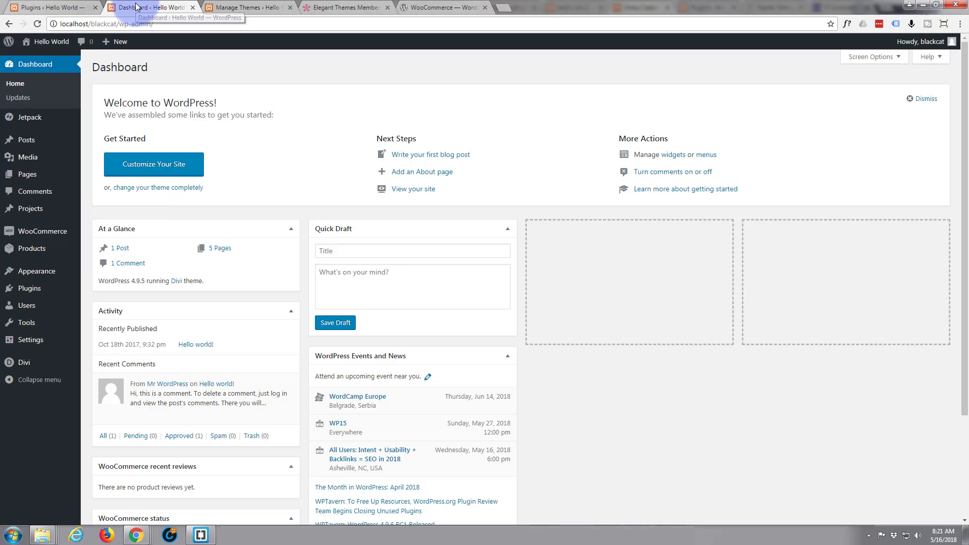
pyautogui.moveTo(40, 42)
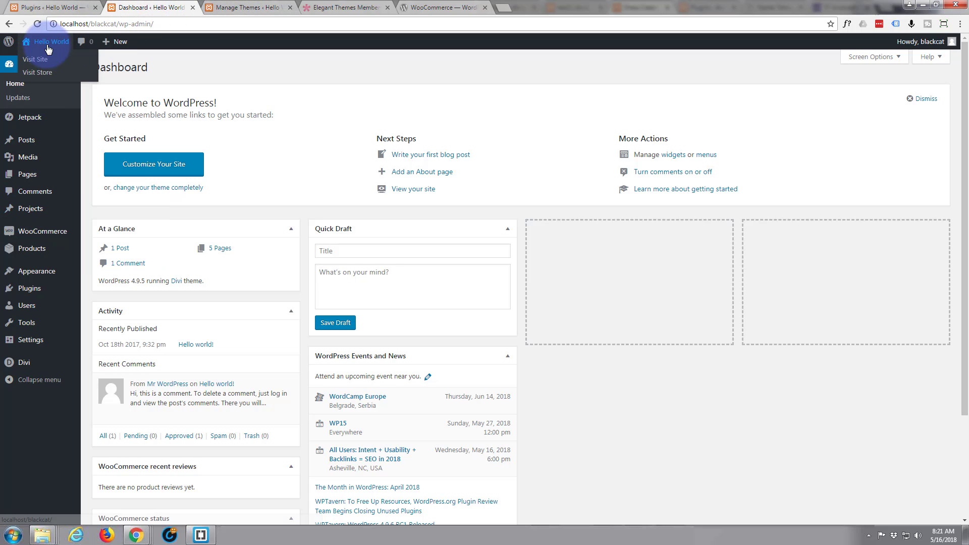
pyautogui.click(40, 62)
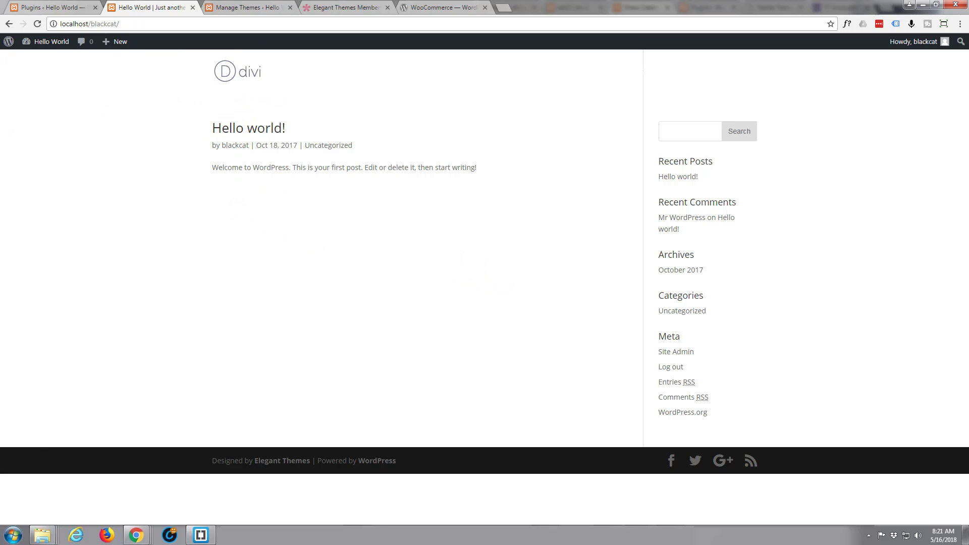
# Look through the prepared site images in the img folder of 1 Divi Ecom, and put the folder window away.
pyautogui.moveTo(0, 126); pyautogui.dragTo(574, 110)
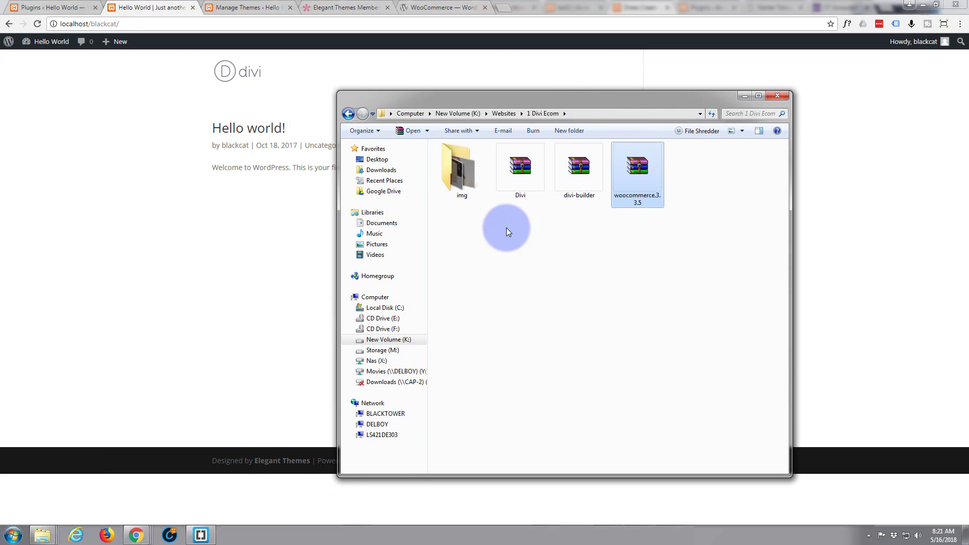
pyautogui.doubleClick(452, 162)
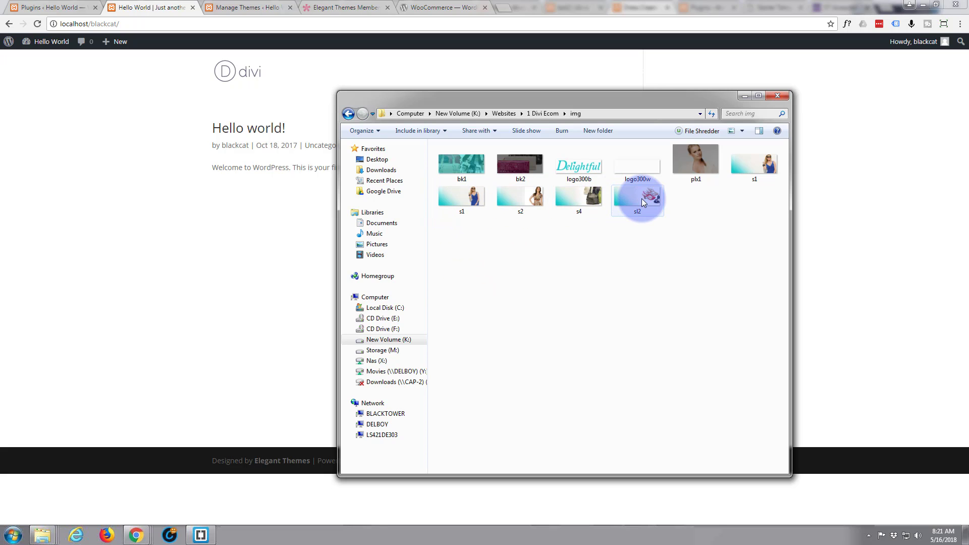
pyautogui.moveTo(641, 200)
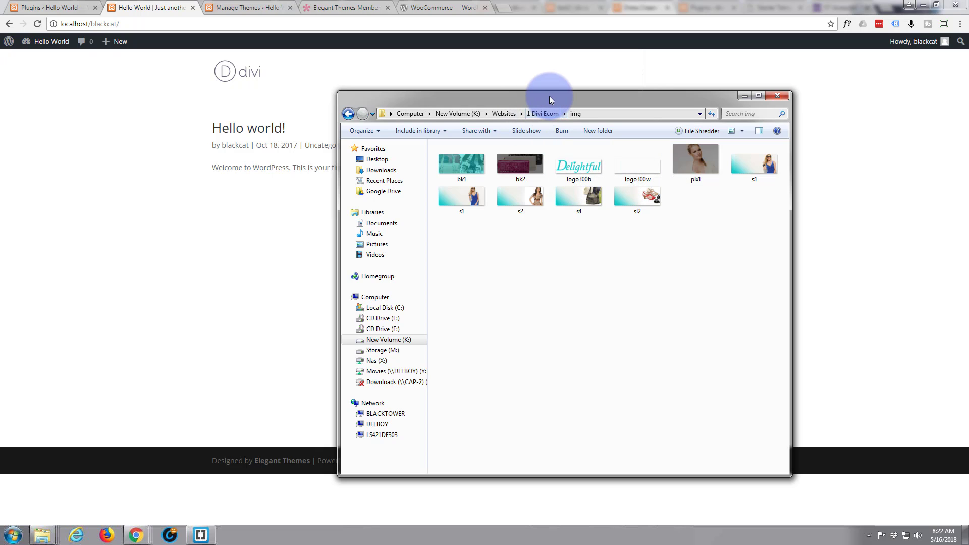
pyautogui.moveTo(553, 98); pyautogui.dragTo(0, 120)
pyautogui.hotkey('alt', 'F4')
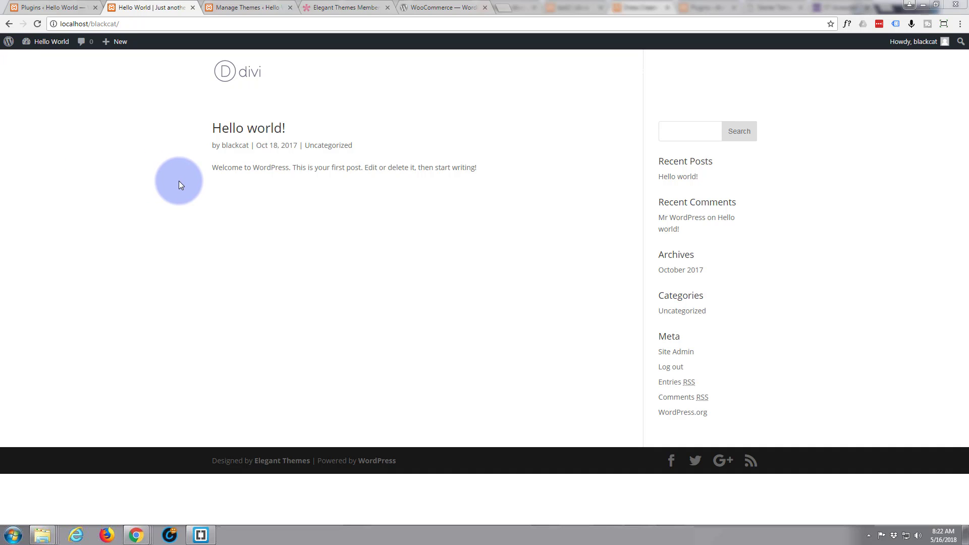
# Return to the site's admin area and open the Divi Theme Options.
pyautogui.click(63, 8)
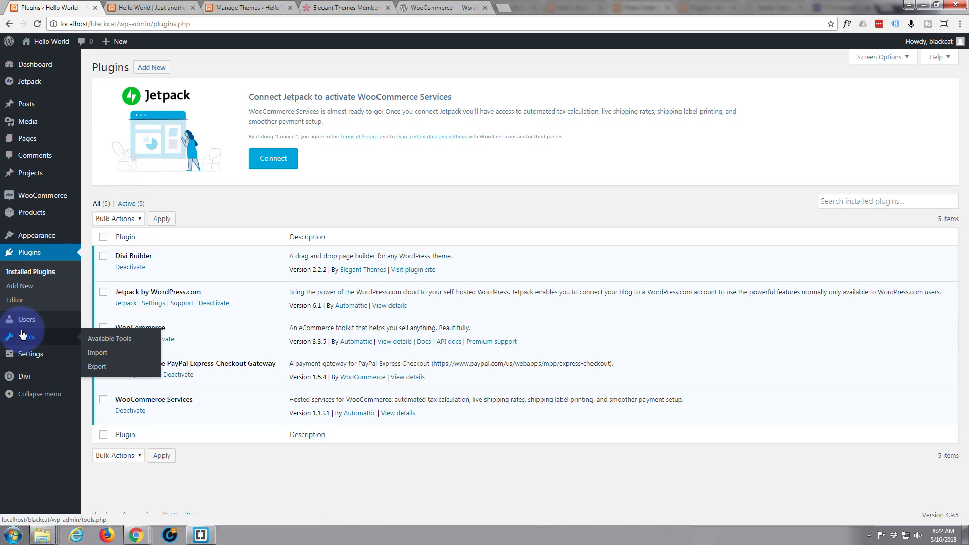
pyautogui.moveTo(26, 378)
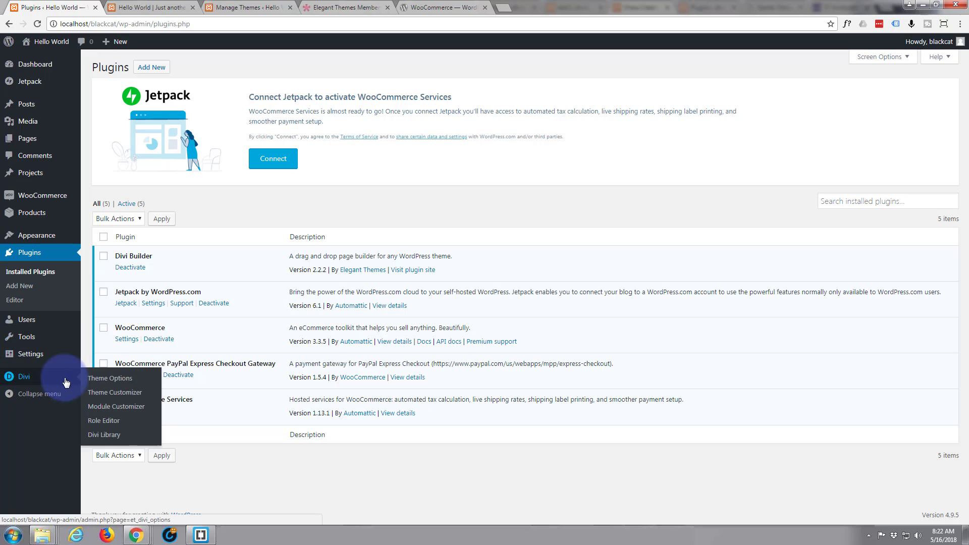
pyautogui.click(119, 378)
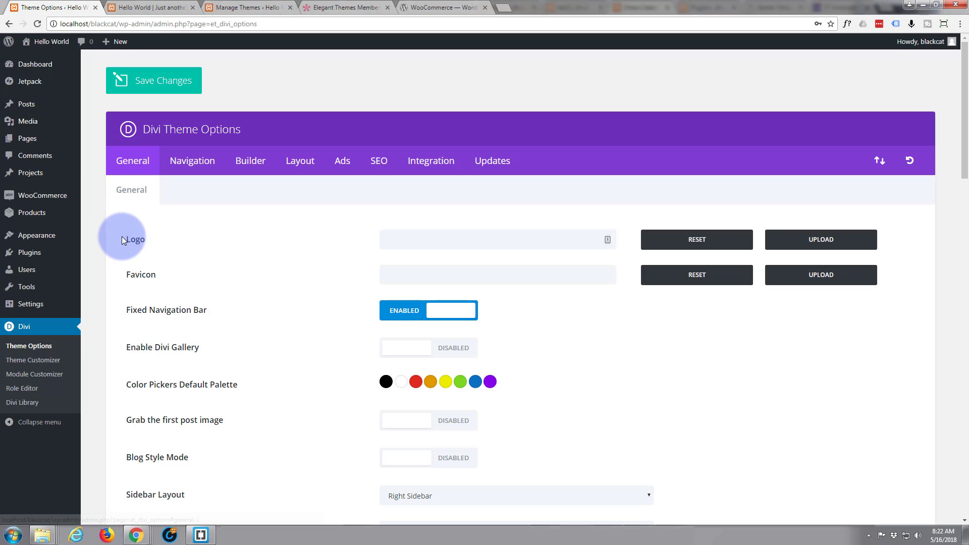
# Upload logo300b.png from the img folder to the media library through the theme's Logo setting.
pyautogui.click(404, 241)
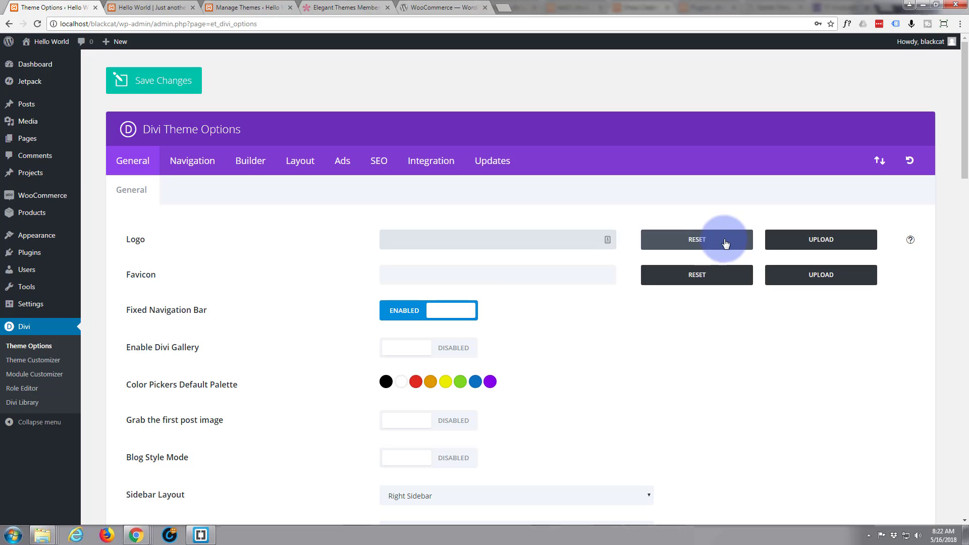
pyautogui.click(808, 239)
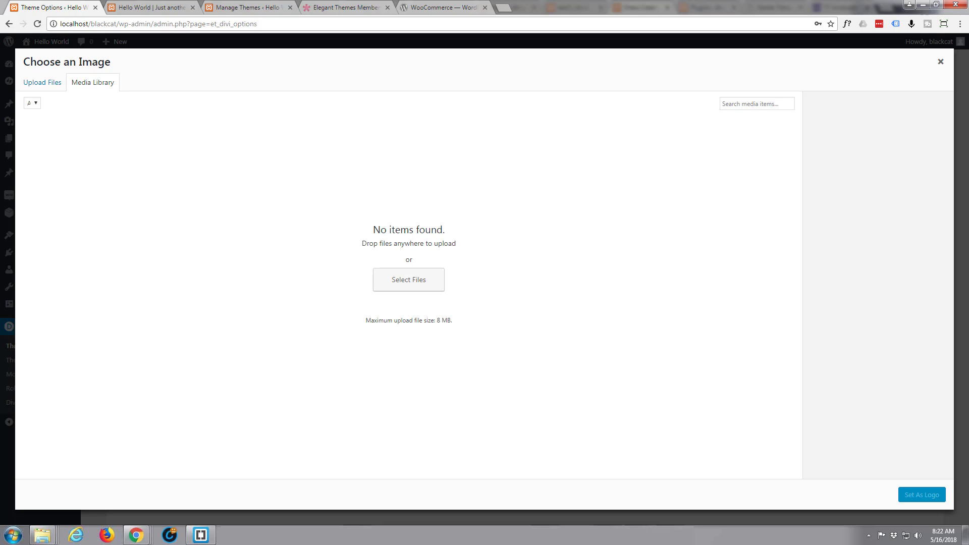
pyautogui.moveTo(968, 140); pyautogui.dragTo(723, 133)
pyautogui.moveTo(717, 199); pyautogui.dragTo(285, 177)
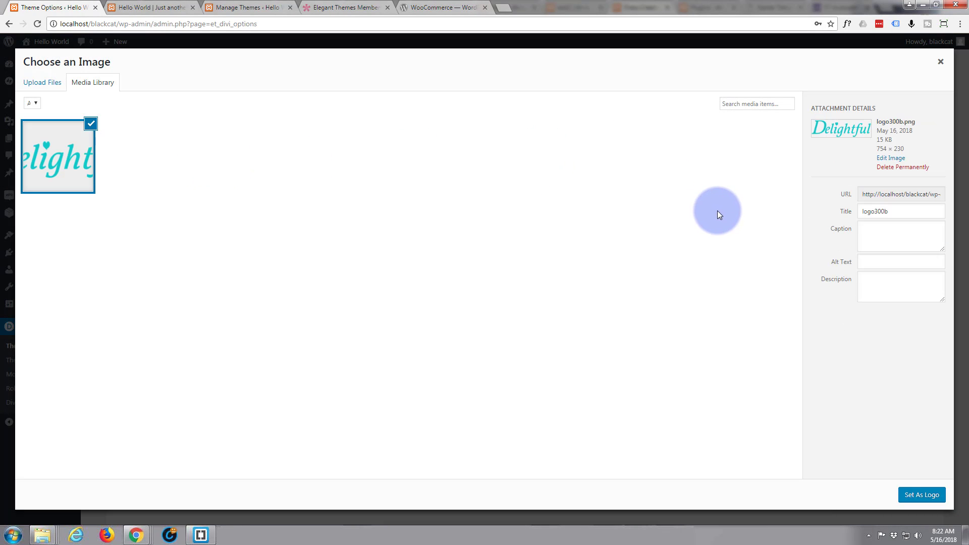
# Give the uploaded image the alt text "clothes sale logo" and save it as the site's logo.
pyautogui.click(868, 262)
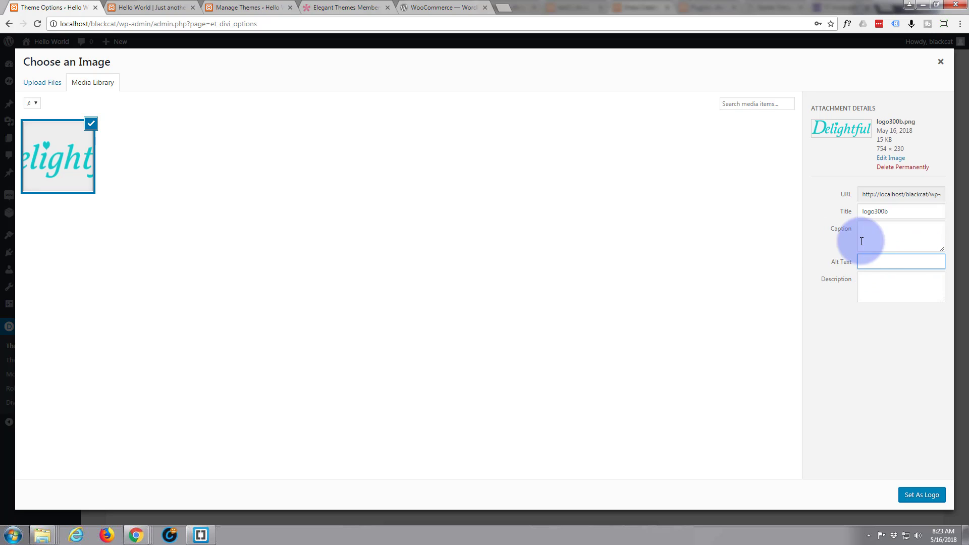
pyautogui.write('c')
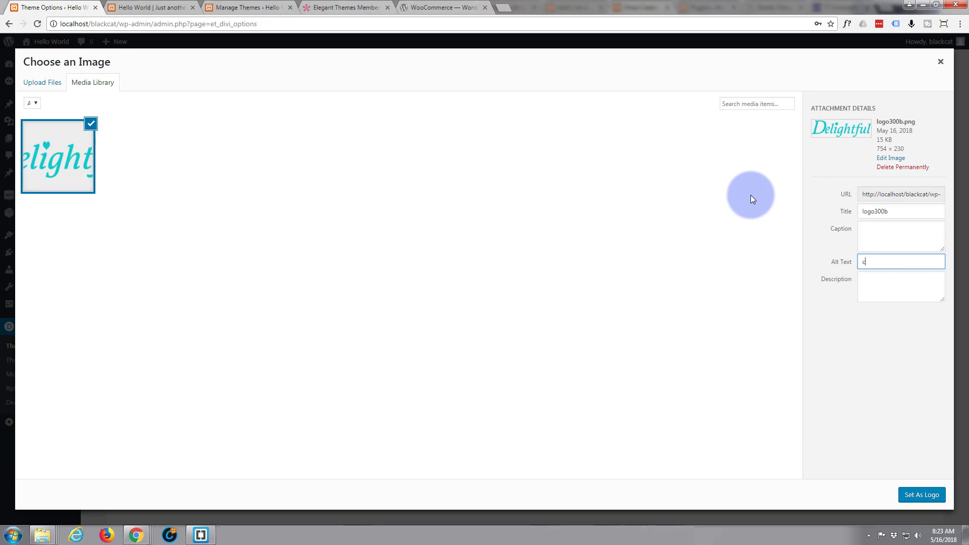
pyautogui.write('lothes sale')
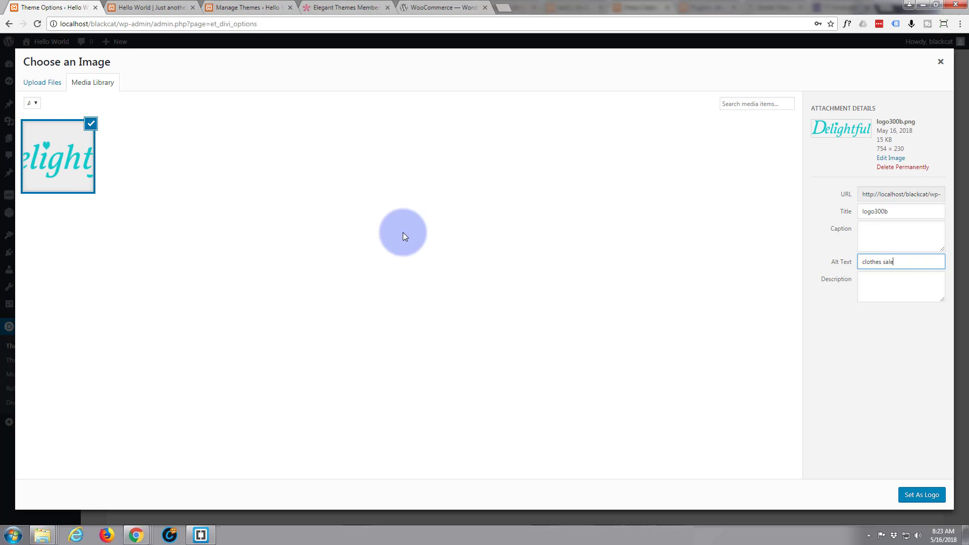
pyautogui.click(921, 259)
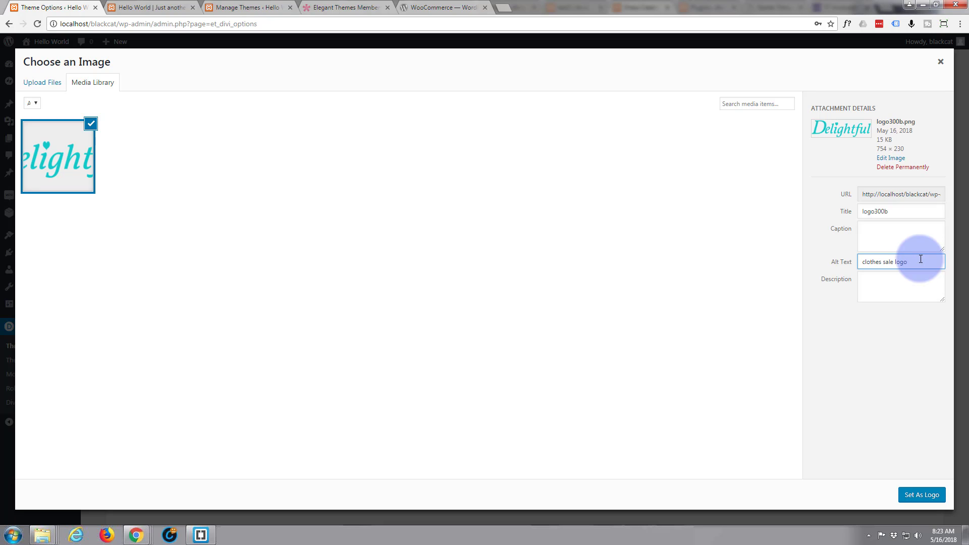
pyautogui.click(921, 495)
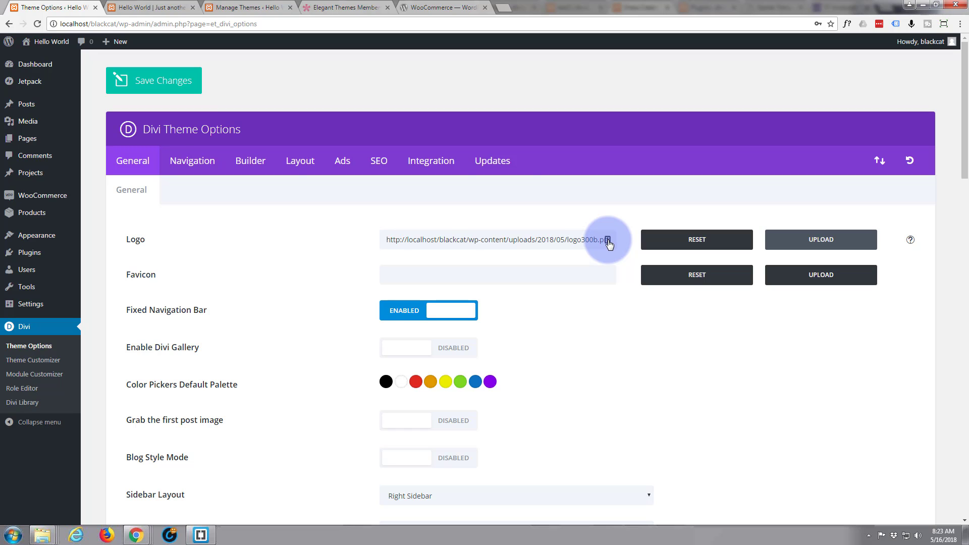
pyautogui.click(172, 79)
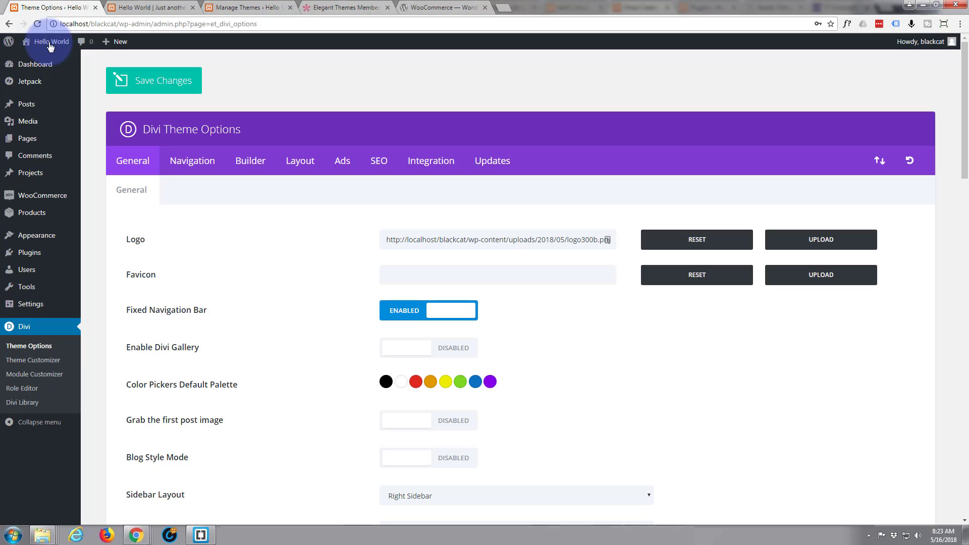
# Check the header logo on the public site in a separate tab, and close both public site tabs.
pyautogui.moveTo(48, 41)
pyautogui.click(40, 60)
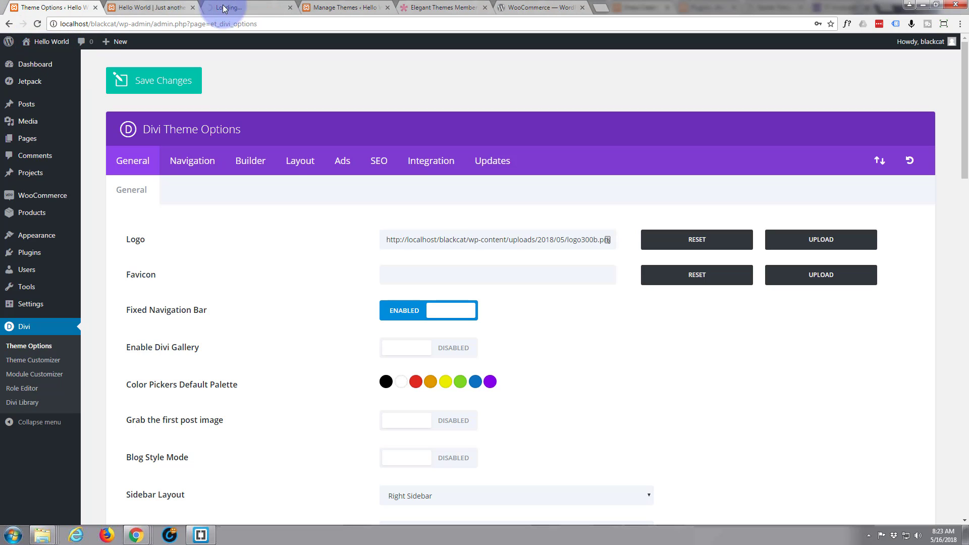
pyautogui.click(258, 8)
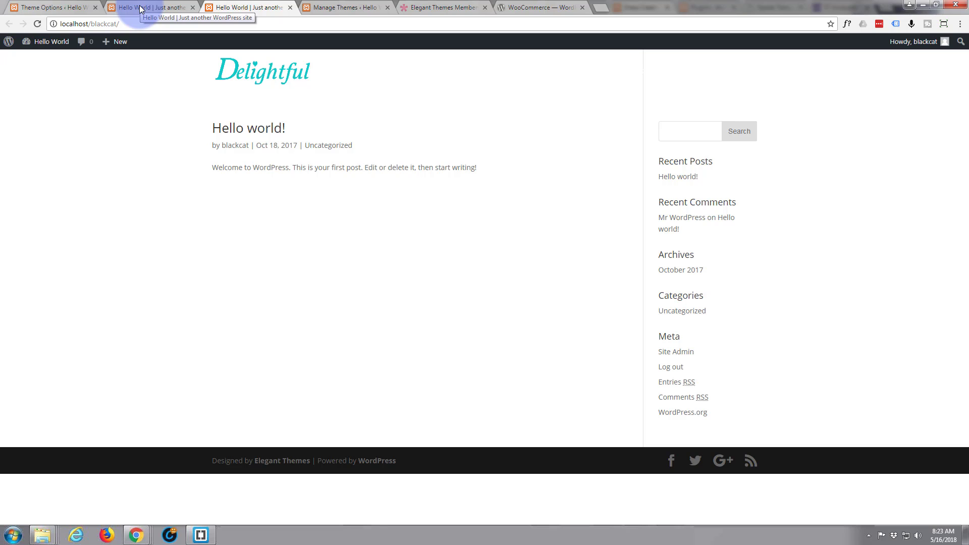
pyautogui.click(290, 8)
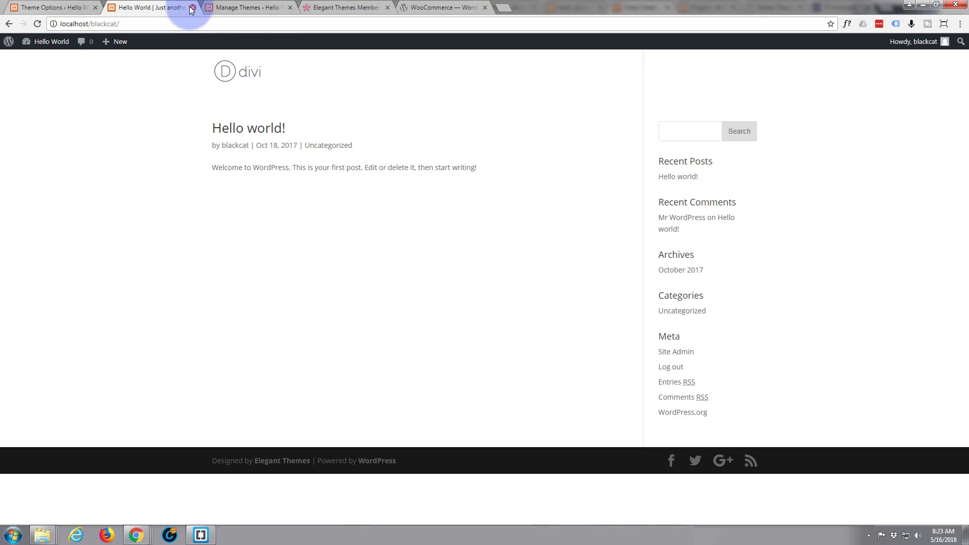
pyautogui.click(192, 8)
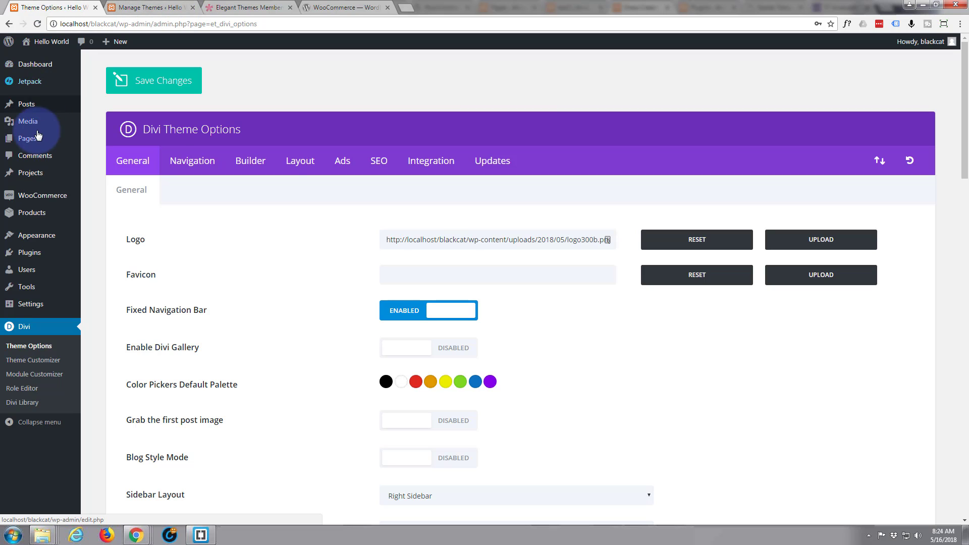
# Add a new page titled "Home" and switch it to the Divi Builder.
pyautogui.moveTo(32, 140)
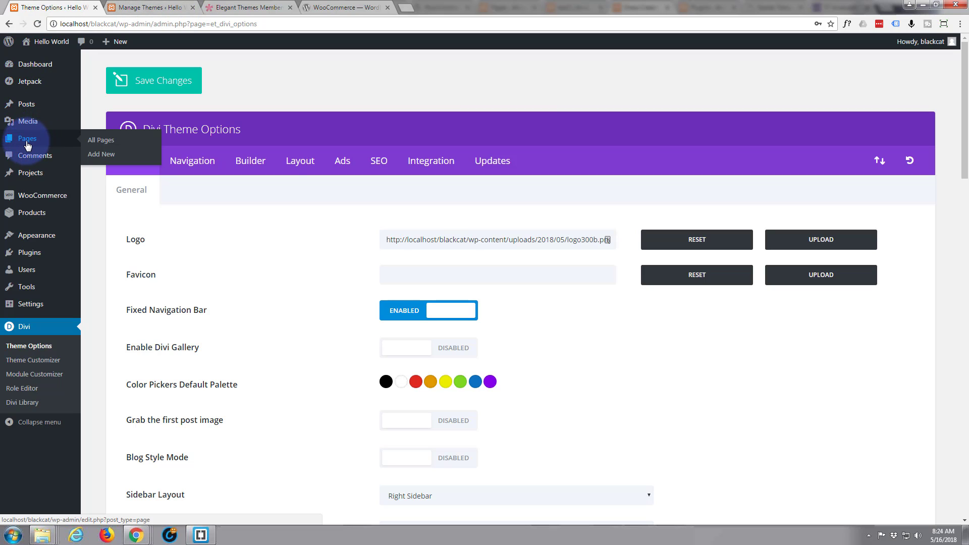
pyautogui.click(28, 145)
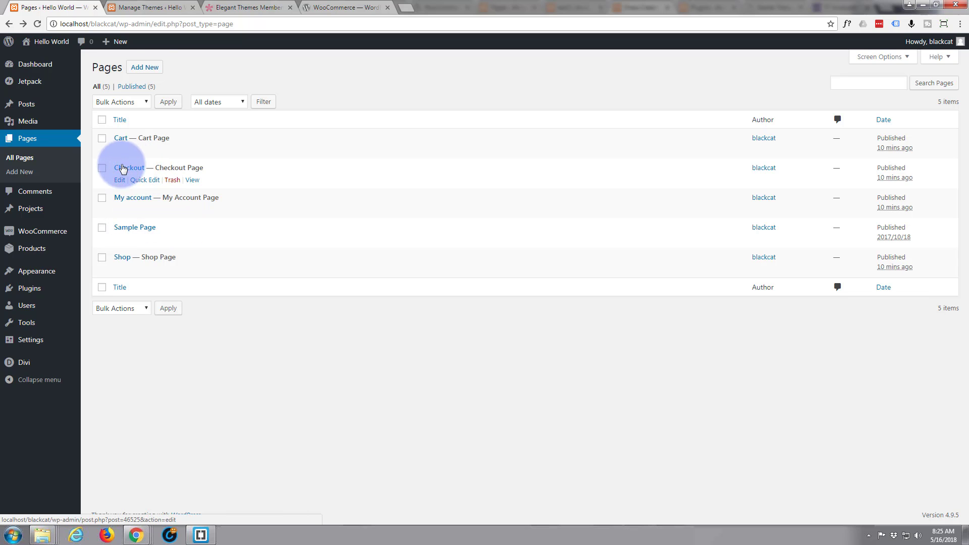
pyautogui.click(150, 70)
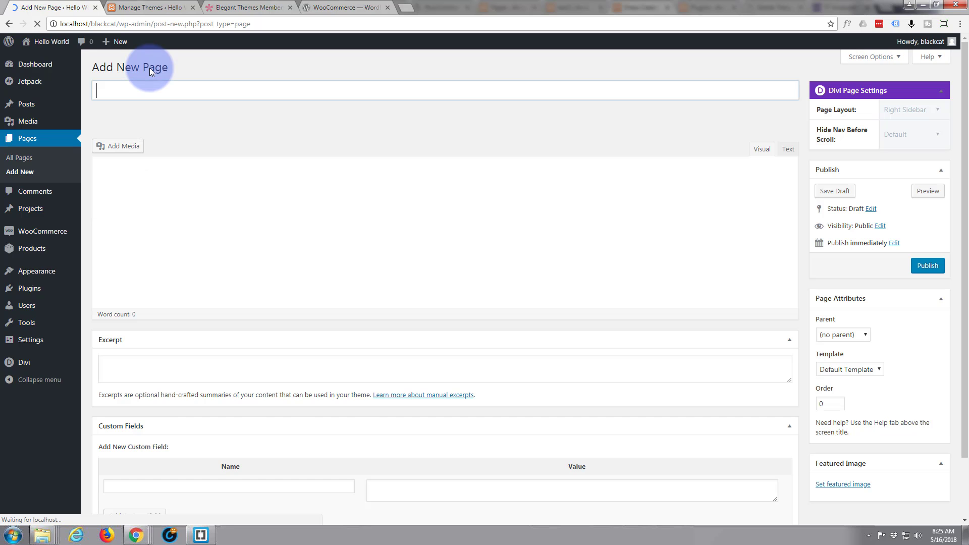
pyautogui.click(157, 89)
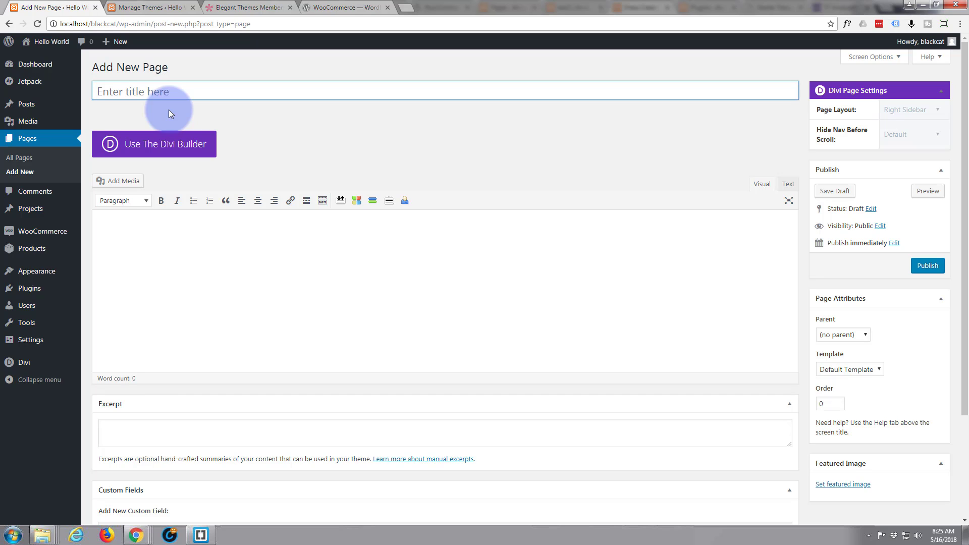
pyautogui.write('Home')
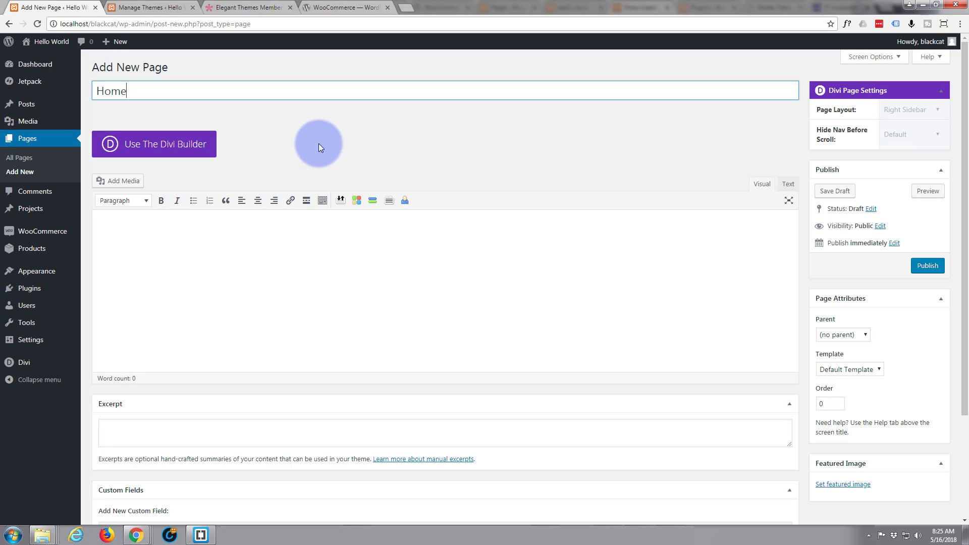
pyautogui.click(155, 146)
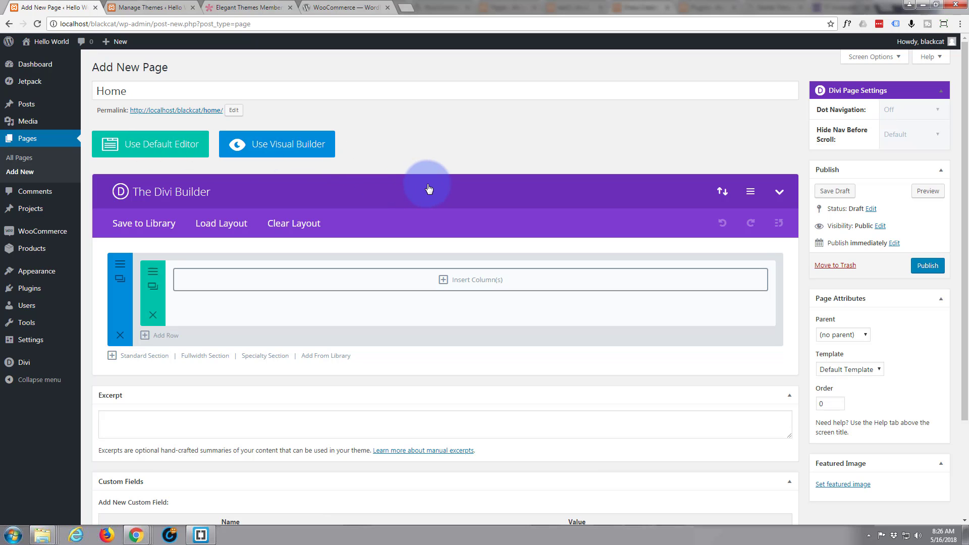
# Browse the premade layout packs offered for the page and close the layout library without loading one.
pyautogui.click(218, 229)
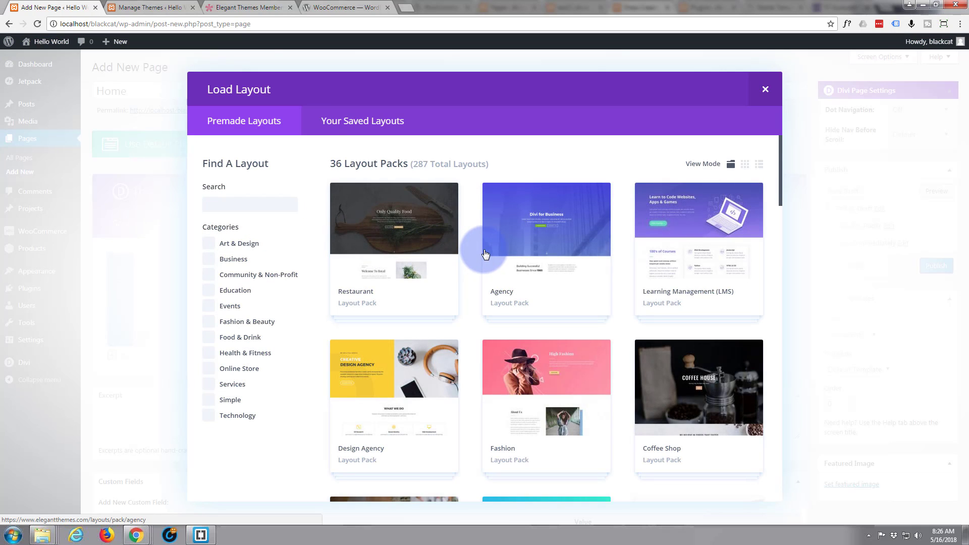
pyautogui.scroll(-2, 486, 253)
pyautogui.scroll(-2, 486, 254)
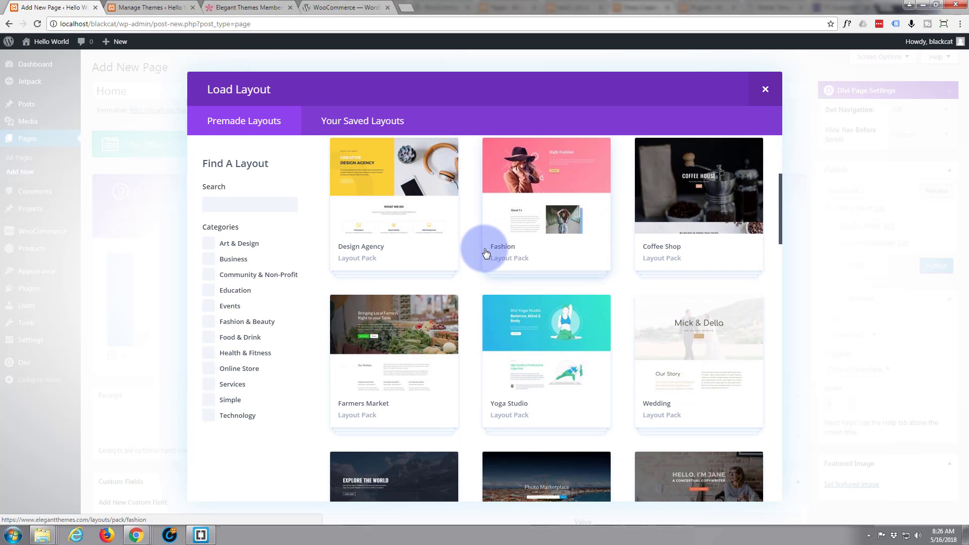
pyautogui.scroll(-6, 485, 252)
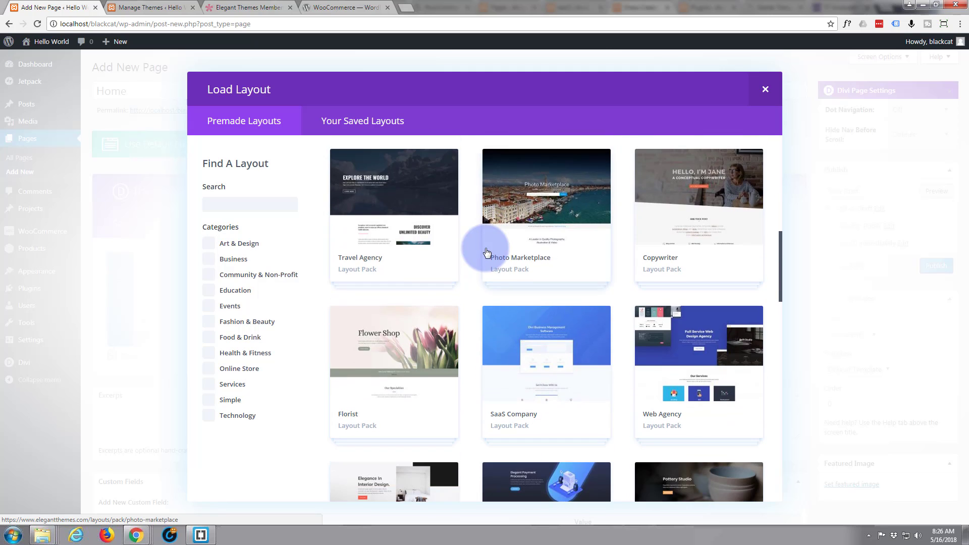
pyautogui.scroll(-2, 485, 252)
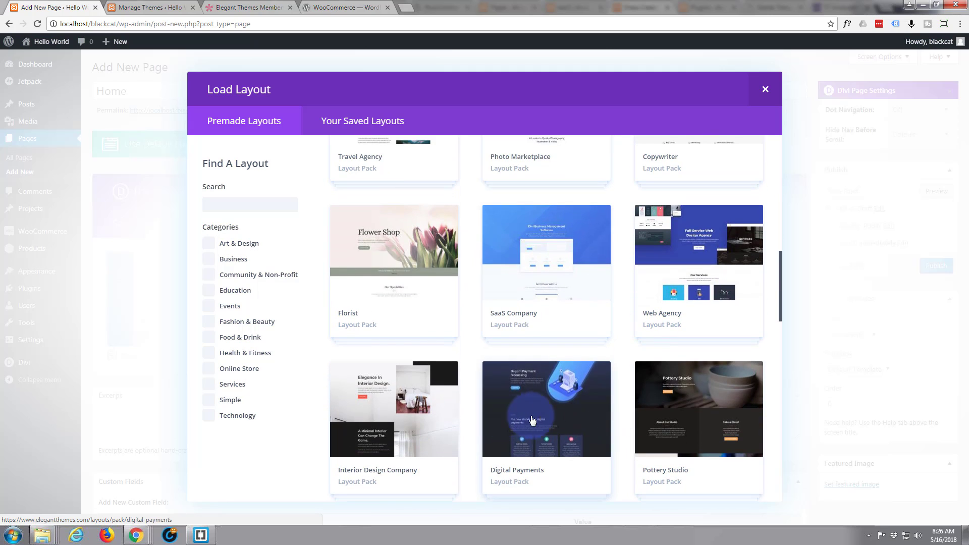
pyautogui.scroll(-2, 468, 407)
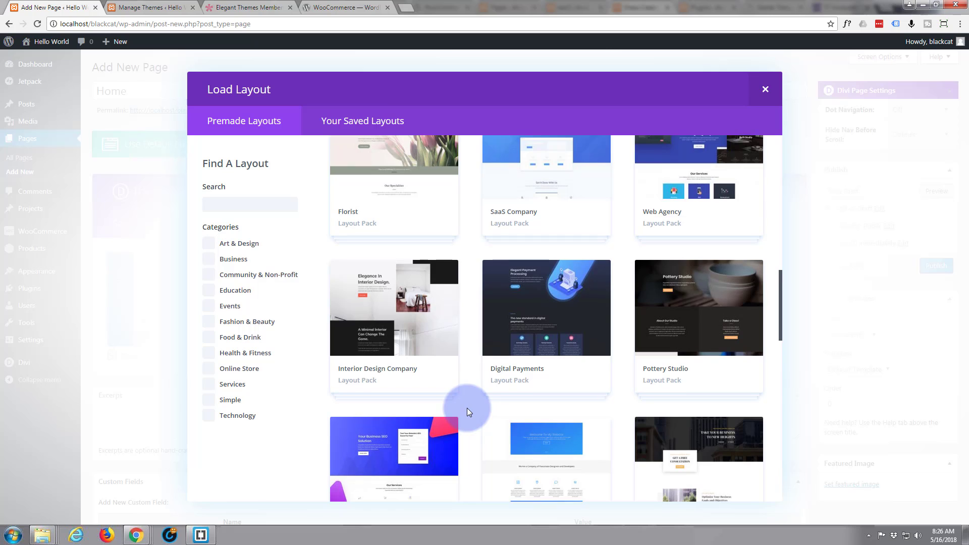
pyautogui.scroll(-6, 467, 407)
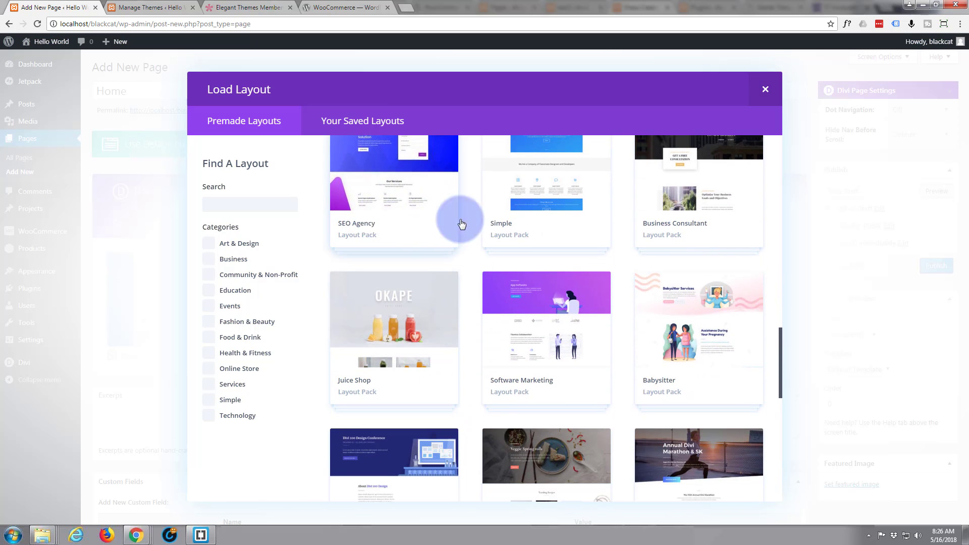
pyautogui.scroll(-1, 484, 381)
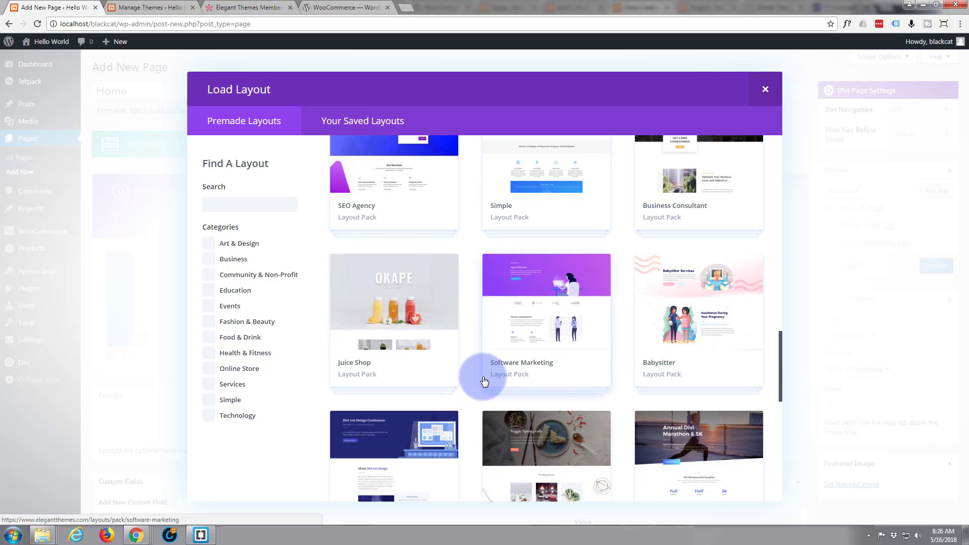
pyautogui.scroll(-4, 483, 380)
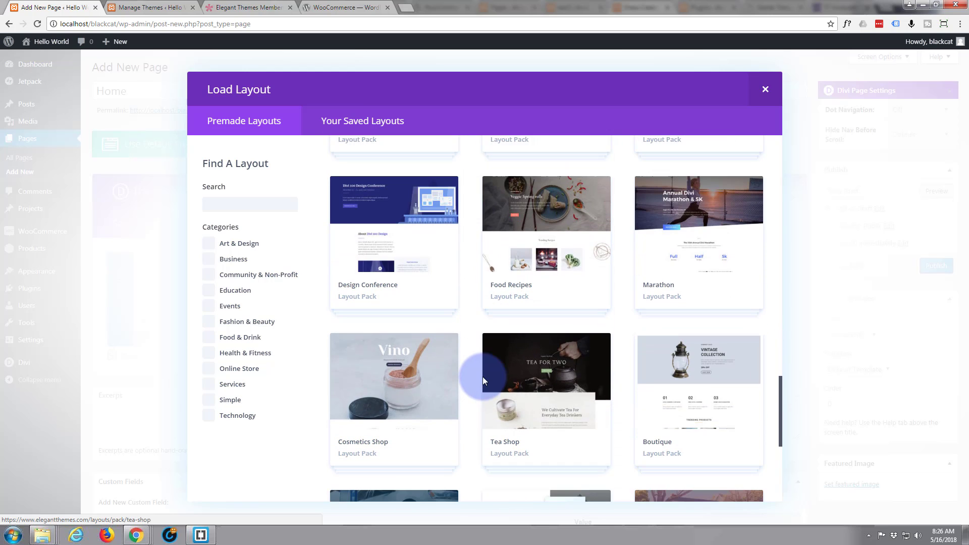
pyautogui.scroll(-3, 482, 376)
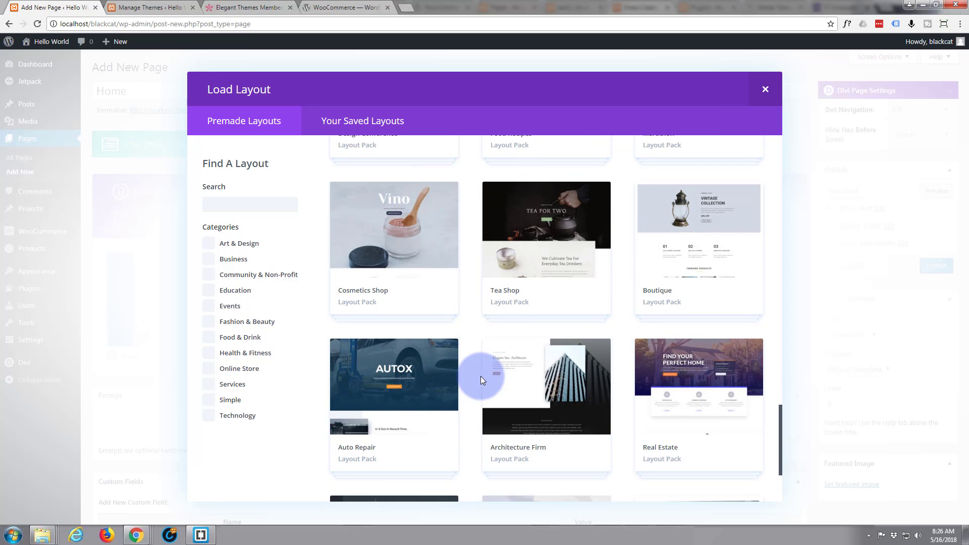
pyautogui.scroll(-3, 479, 376)
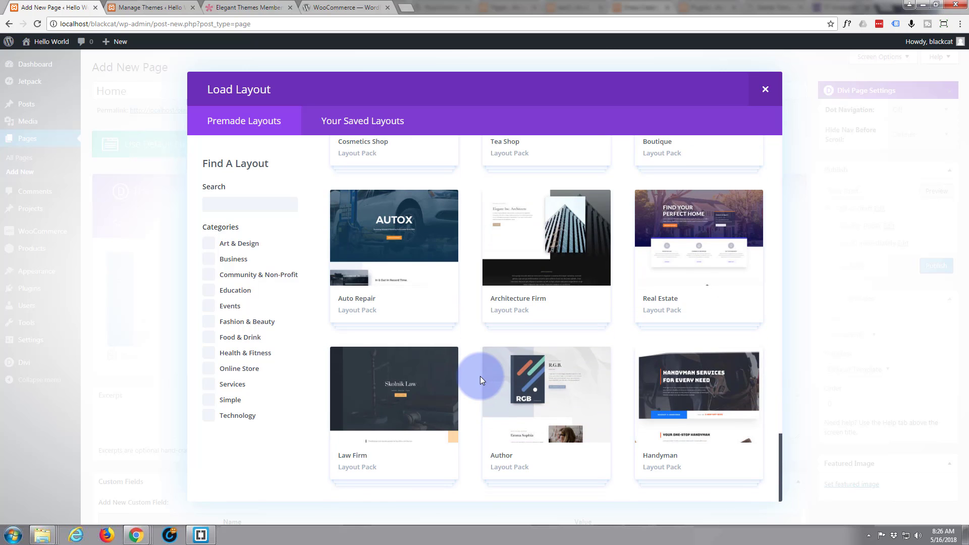
pyautogui.scroll(9, 480, 376)
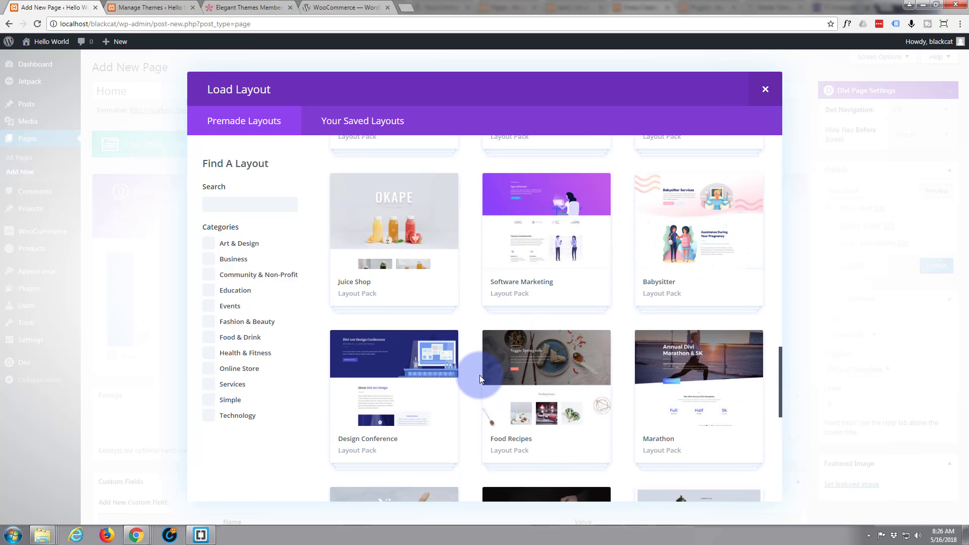
pyautogui.scroll(2, 479, 376)
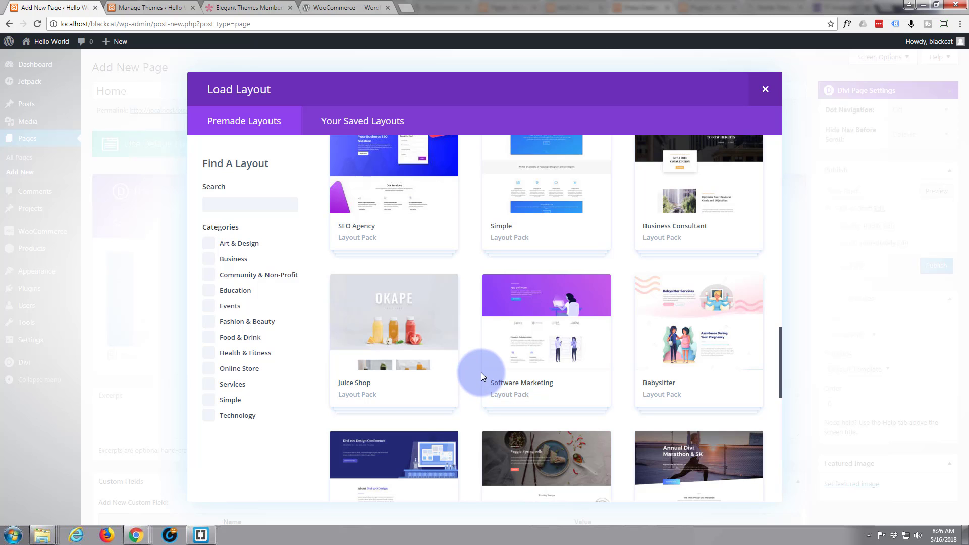
pyautogui.scroll(1, 412, 305)
pyautogui.scroll(1, 412, 305)
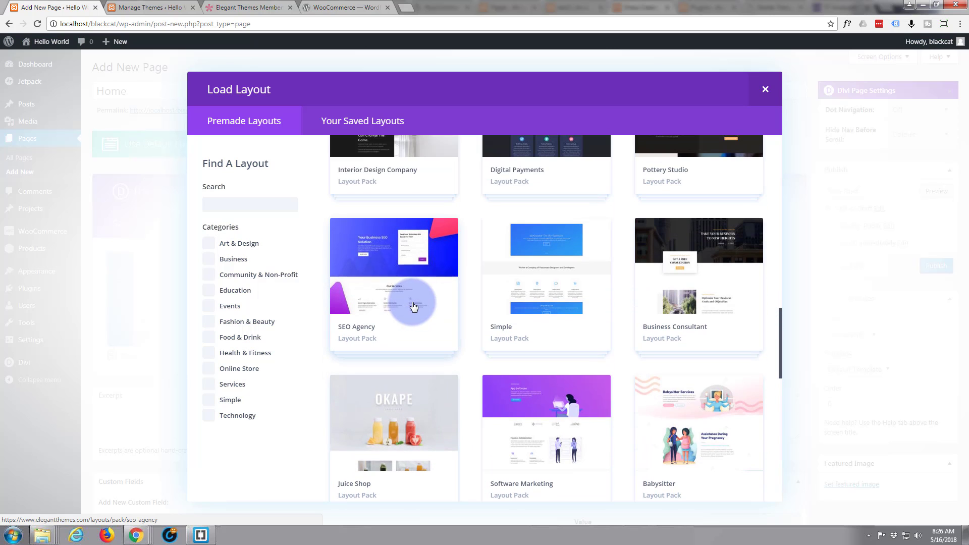
pyautogui.scroll(2, 413, 306)
pyautogui.scroll(5, 414, 306)
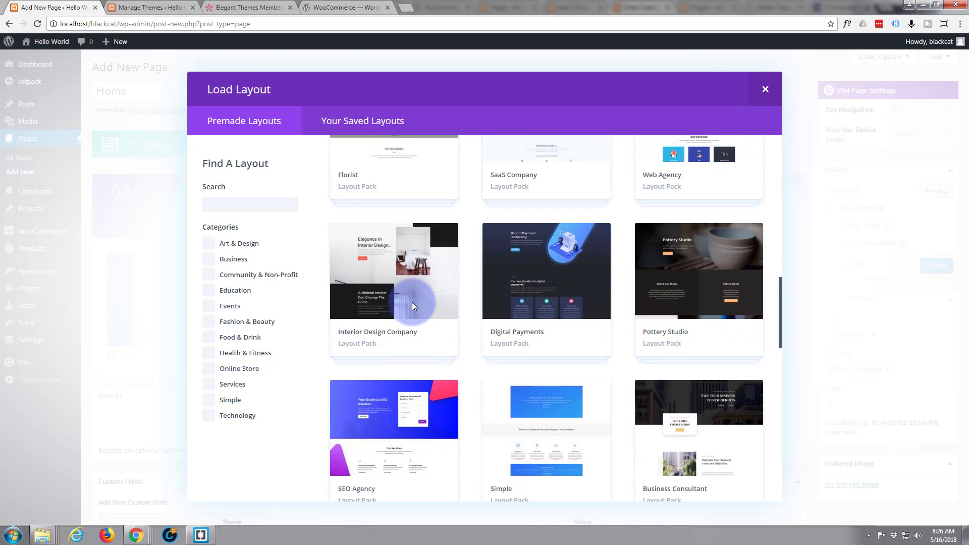
pyautogui.scroll(6, 413, 307)
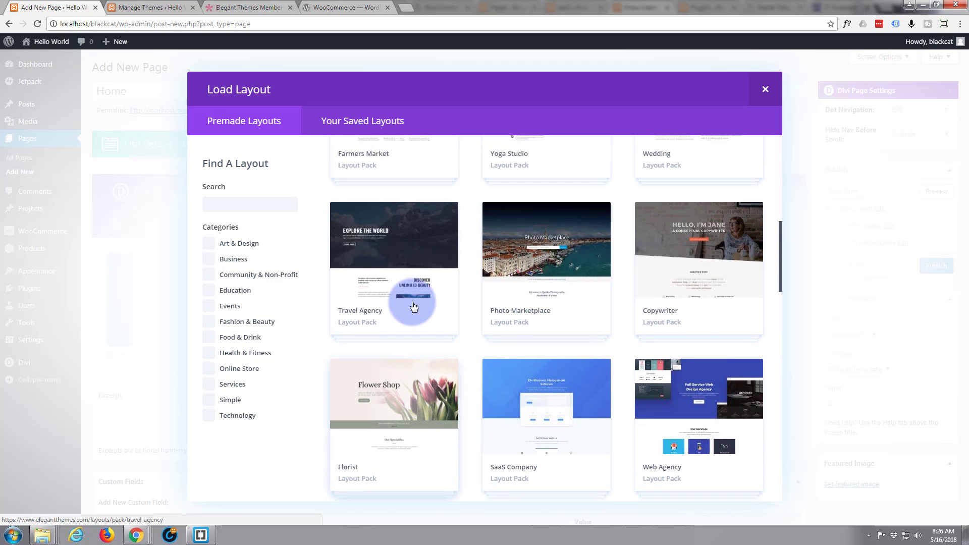
pyautogui.scroll(2, 413, 306)
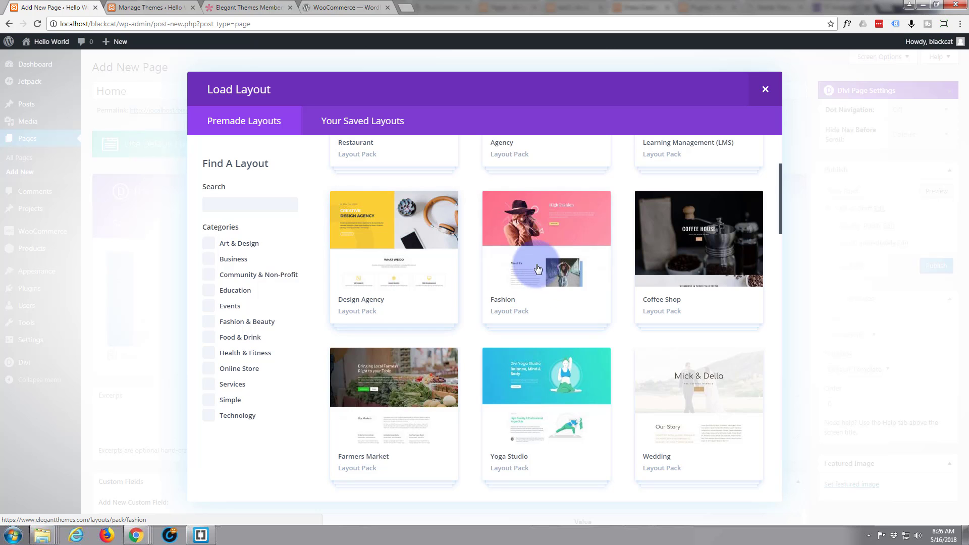
pyautogui.scroll(3, 668, 303)
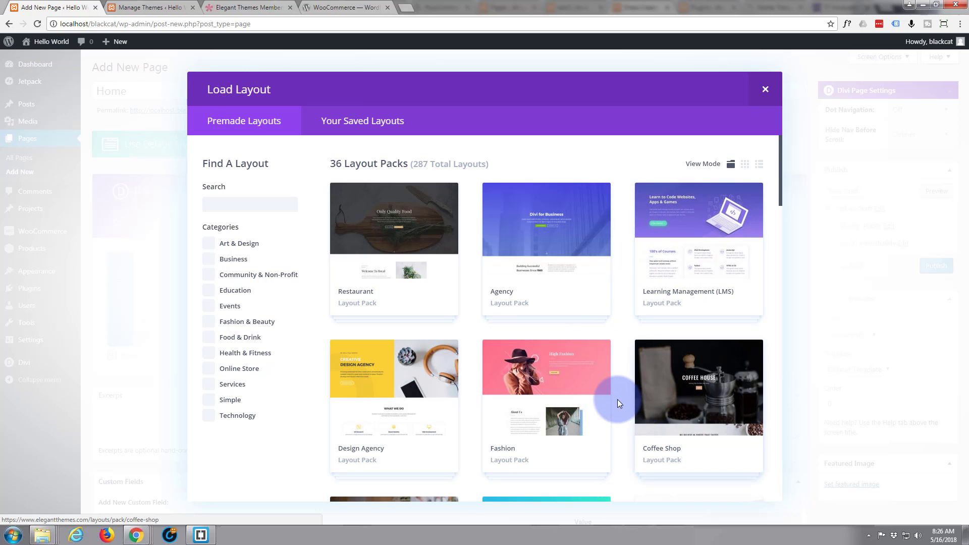
pyautogui.scroll(-4, 625, 393)
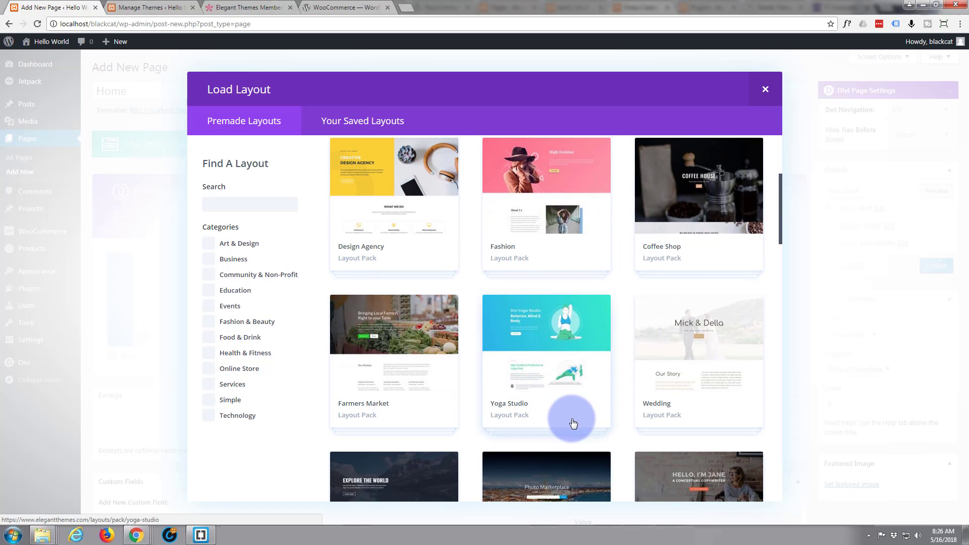
pyautogui.scroll(4, 575, 421)
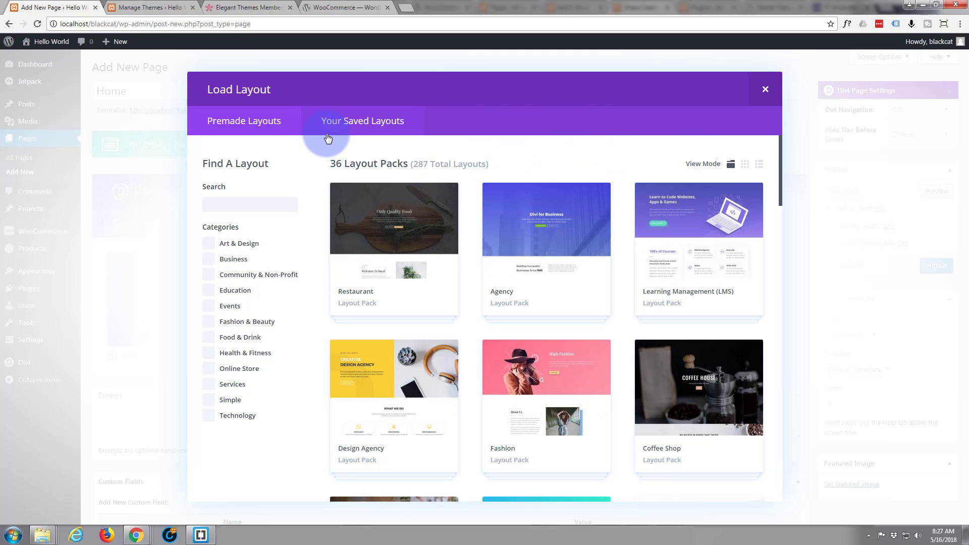
pyautogui.click(764, 89)
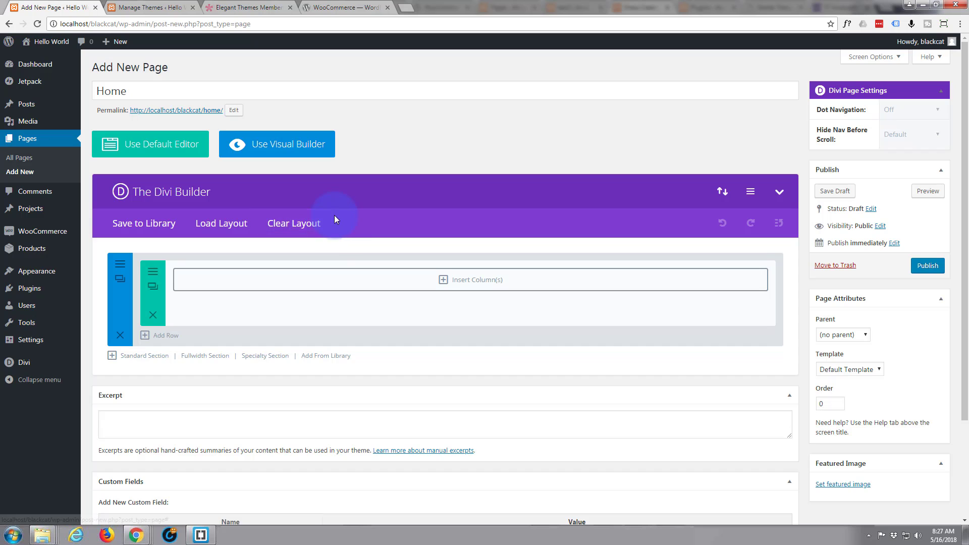
# Add a fullwidth section below the standard section and insert a Fullwidth Slider module in it.
pyautogui.scroll(-2, 334, 215)
pyautogui.scroll(2, 334, 215)
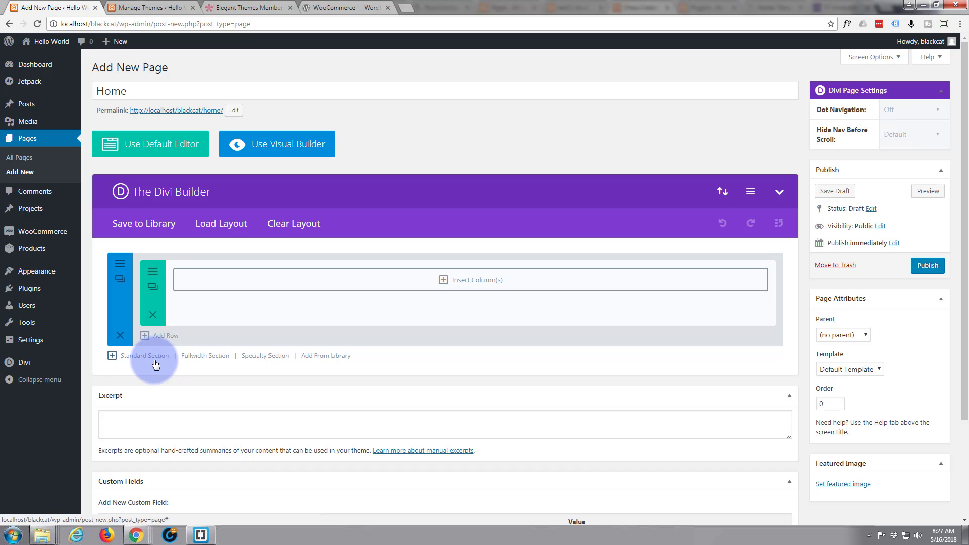
pyautogui.click(205, 355)
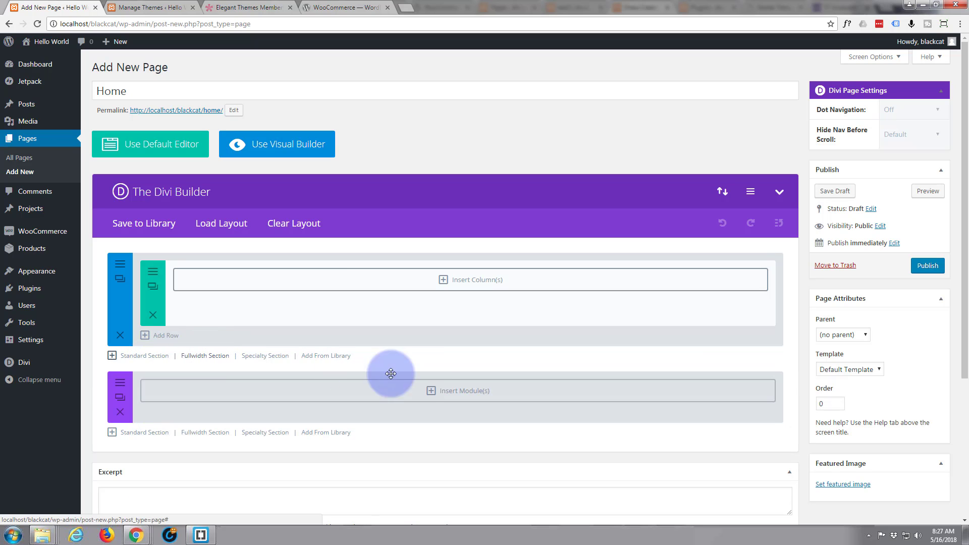
pyautogui.click(431, 392)
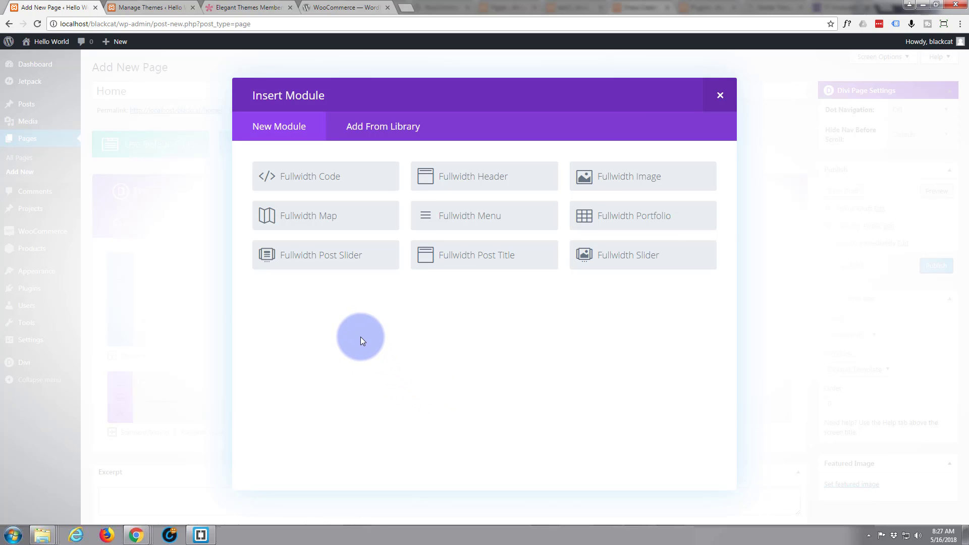
pyautogui.click(638, 256)
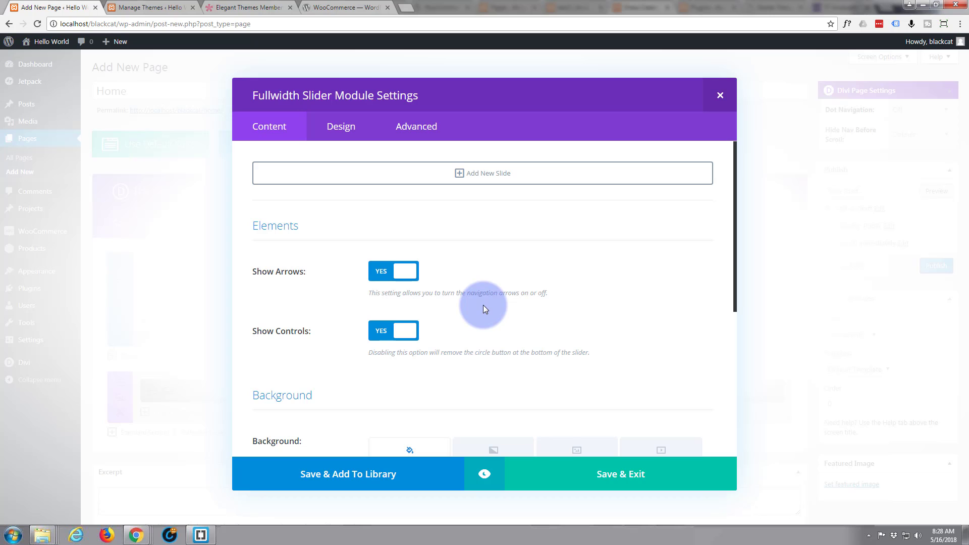
# Add a new slide to the slider with the heading "Fashion Straight From The Runway".
pyautogui.click(458, 174)
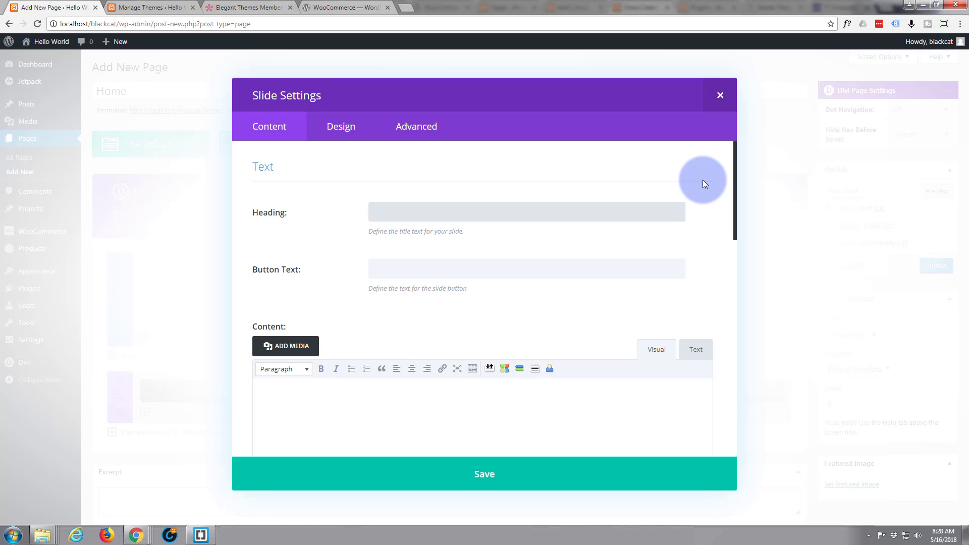
pyautogui.write('ash')
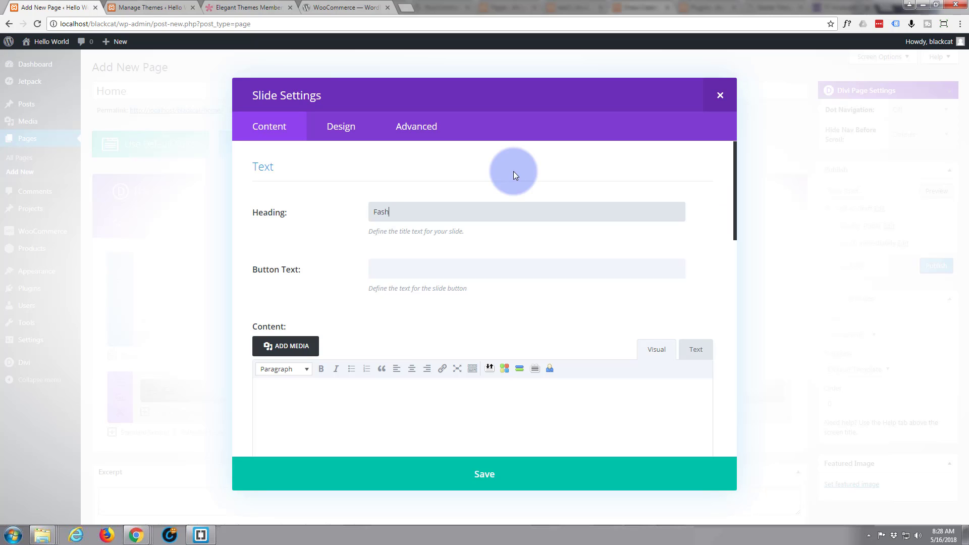
pyautogui.write('ion Straight From The Runway')
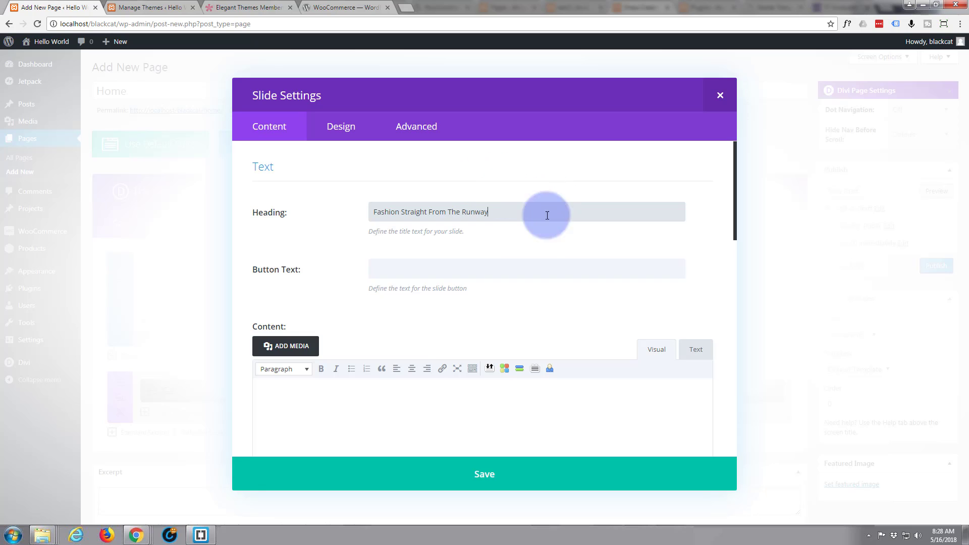
# Set the slide's button text to "Latest Arrivals".
pyautogui.click(392, 269)
pyautogui.write('Lat')
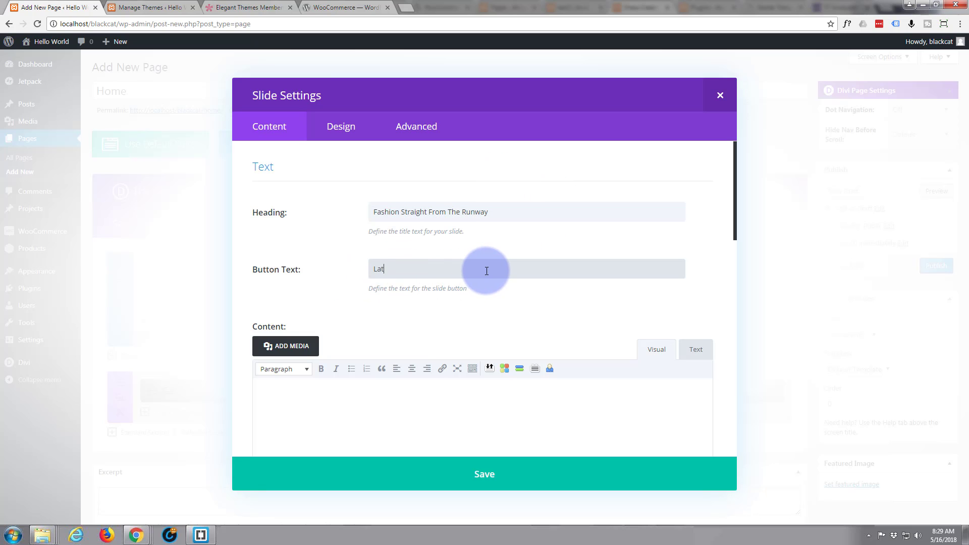
pyautogui.write('est Deals')
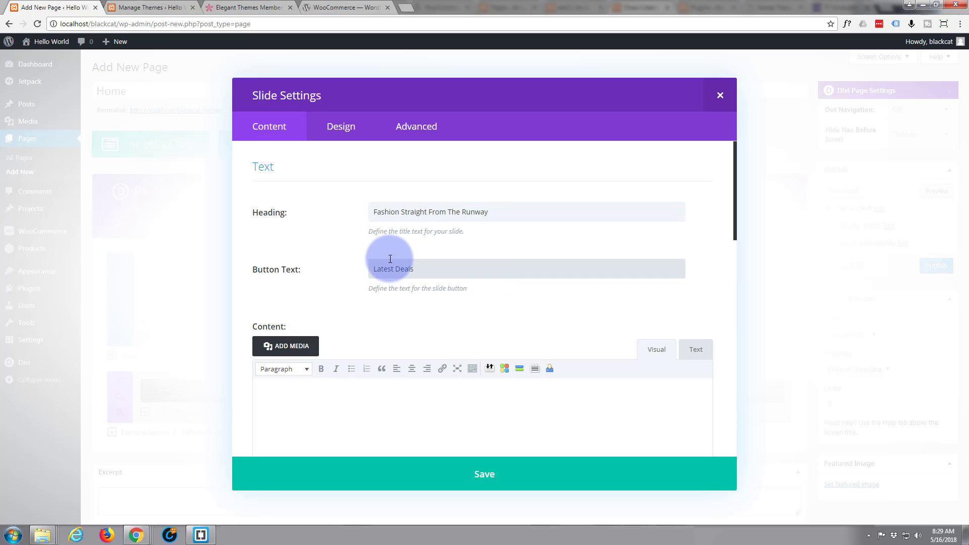
pyautogui.moveTo(416, 269); pyautogui.dragTo(396, 268)
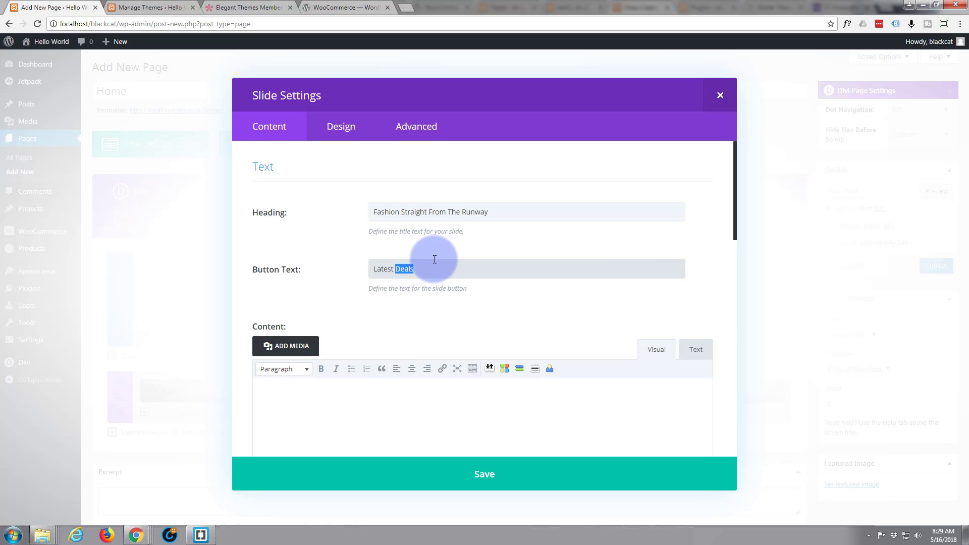
pyautogui.write('Arriva')
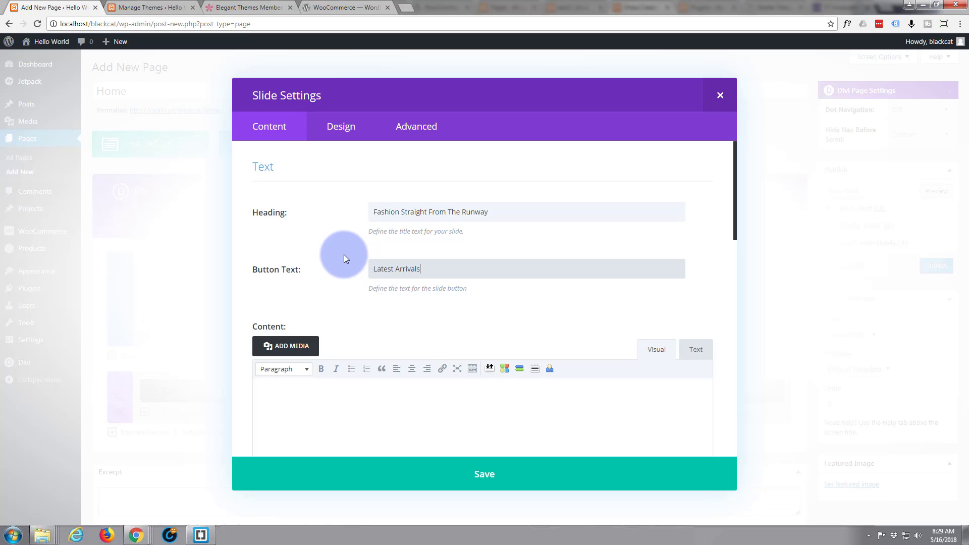
# Open lipsum.com in a new browser tab and generate five paragraphs of Lorem Ipsum placeholder text.
pyautogui.scroll(-1, 343, 255)
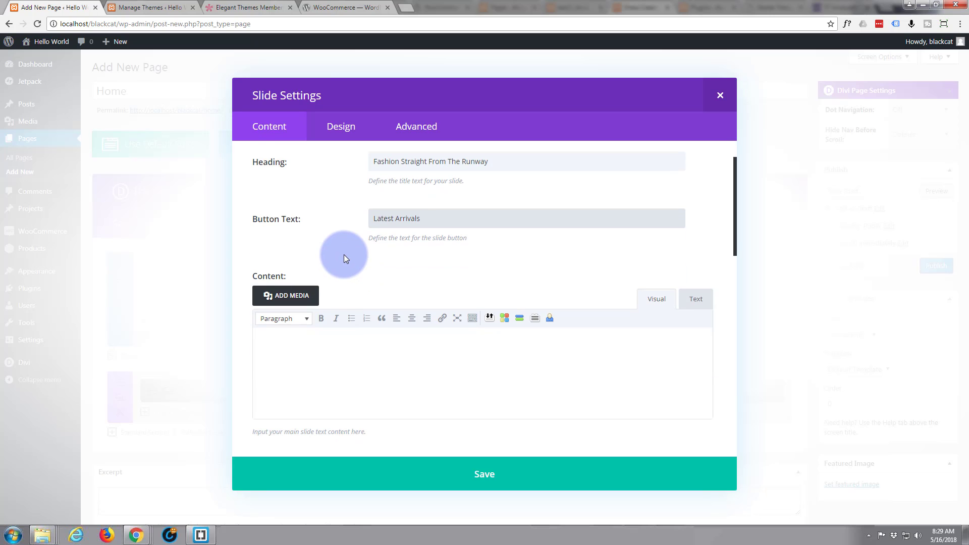
pyautogui.scroll(-2, 344, 254)
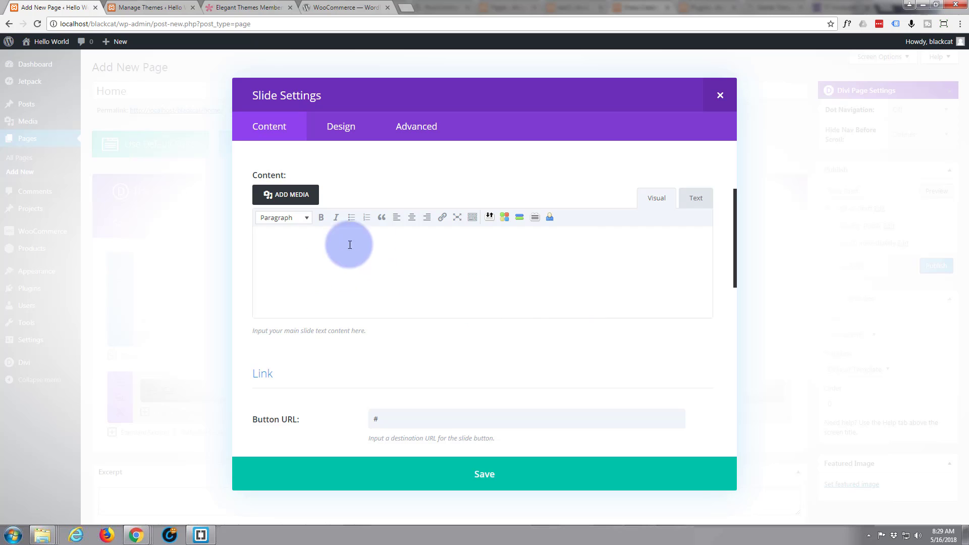
pyautogui.click(408, 8)
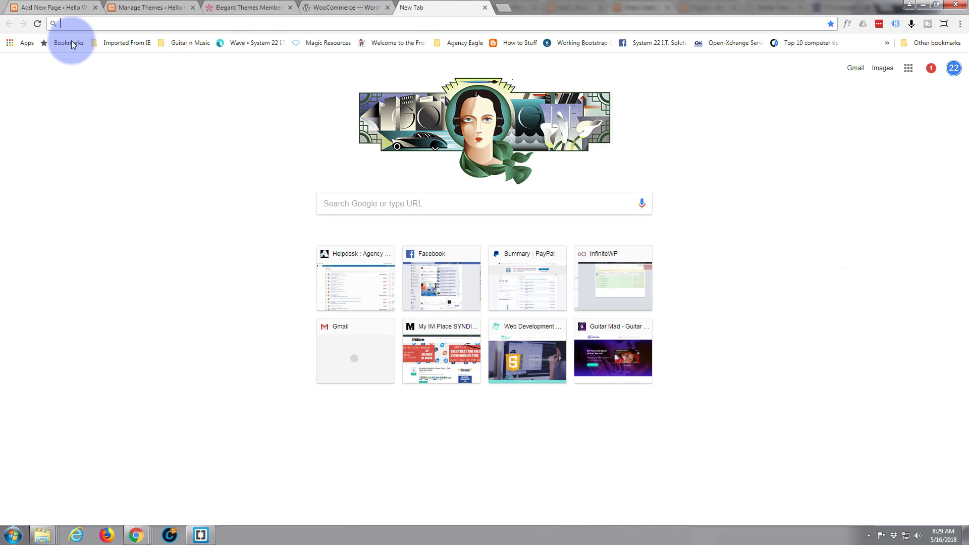
pyautogui.write('ipsum')
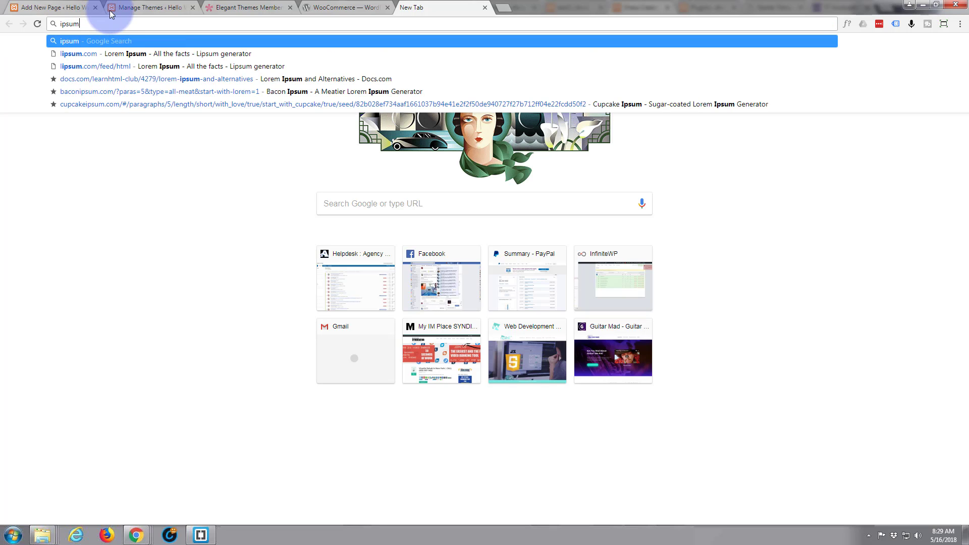
pyautogui.click(114, 53)
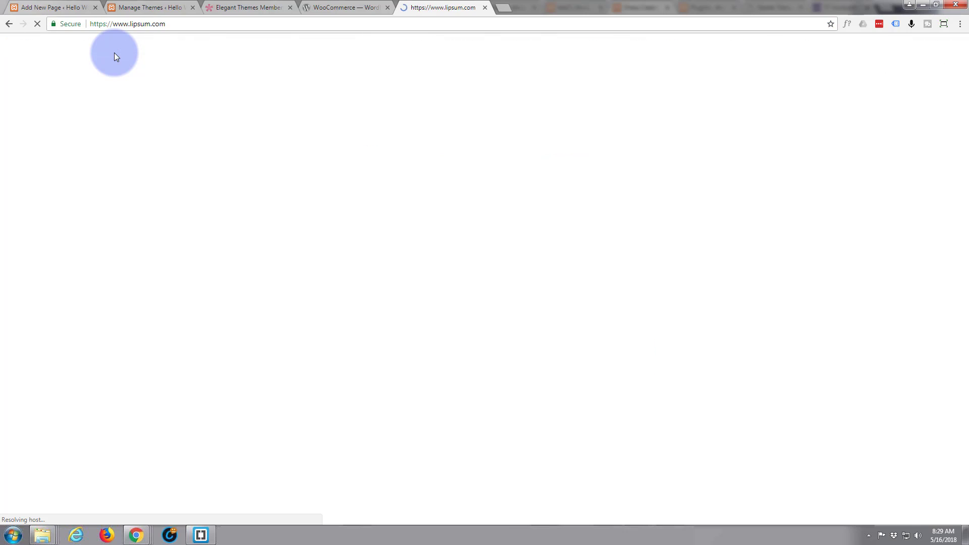
pyautogui.scroll(-1, 406, 291)
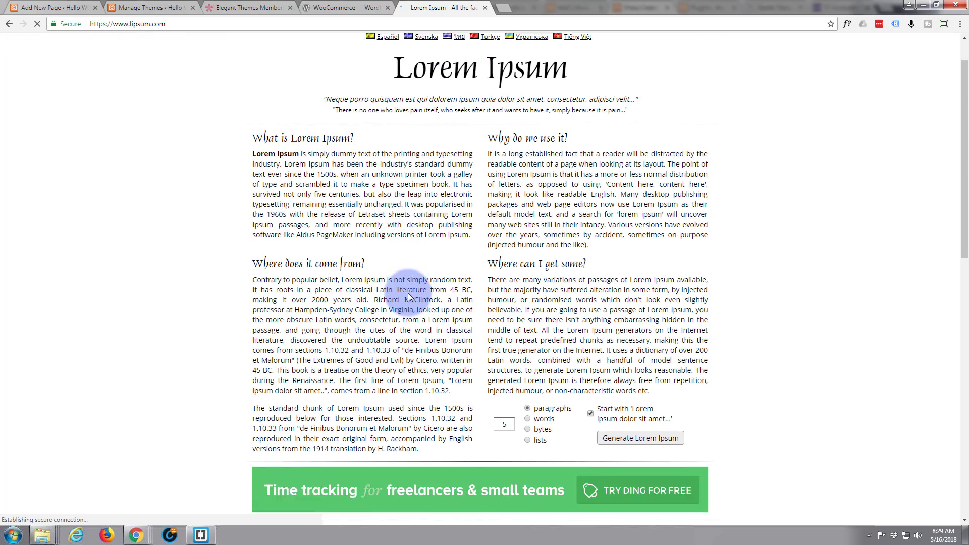
pyautogui.scroll(-7, 407, 293)
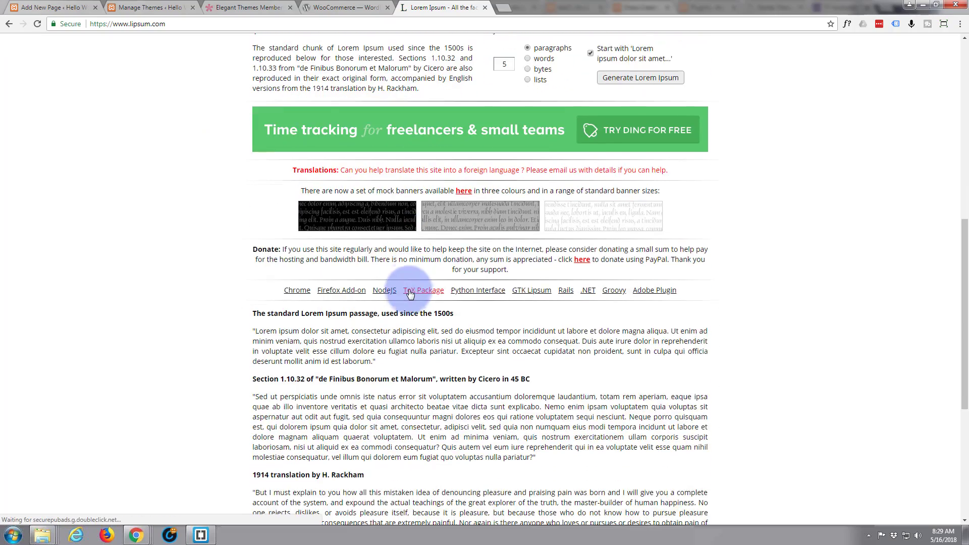
pyautogui.scroll(2, 410, 295)
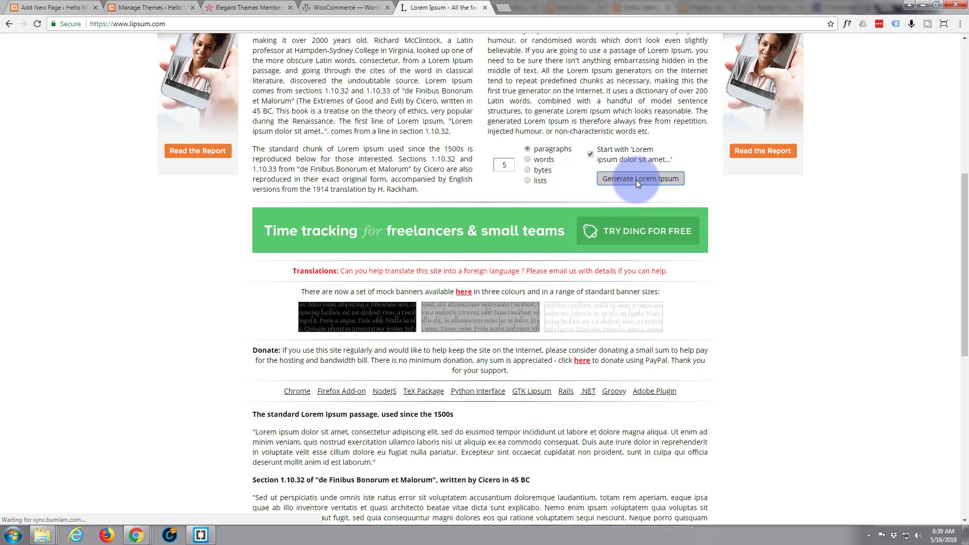
pyautogui.click(636, 179)
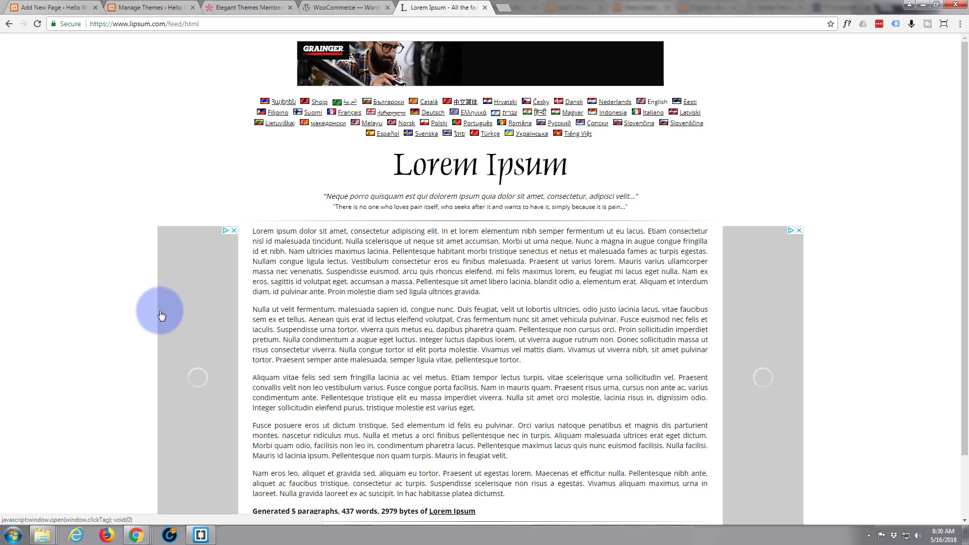
# Copy the opening sentences of the third generated paragraph, "Aliquam vitae" to "mauris quam.", and paste them into the slide's content.
pyautogui.scroll(-1, 62, 305)
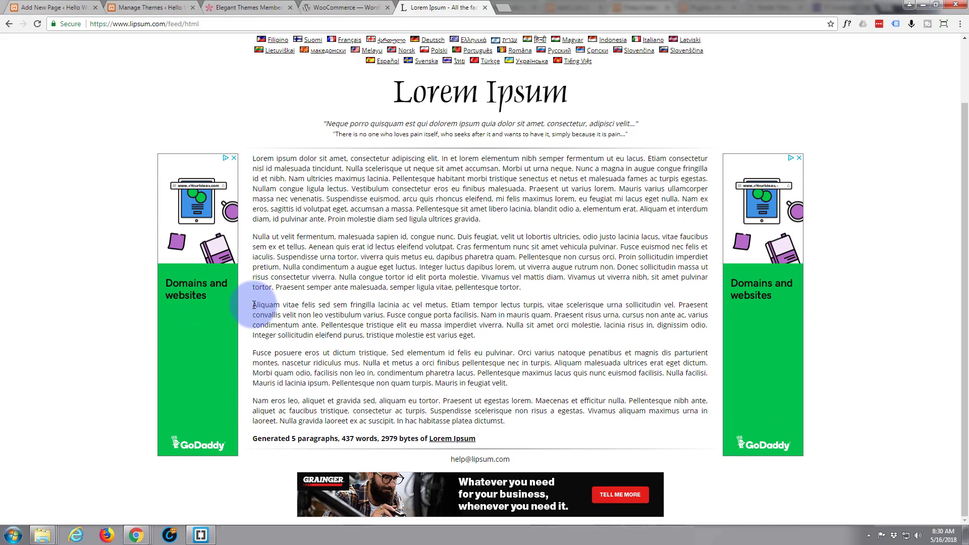
pyautogui.moveTo(254, 305); pyautogui.dragTo(555, 314)
pyautogui.hotkey('ctrl', 'c')
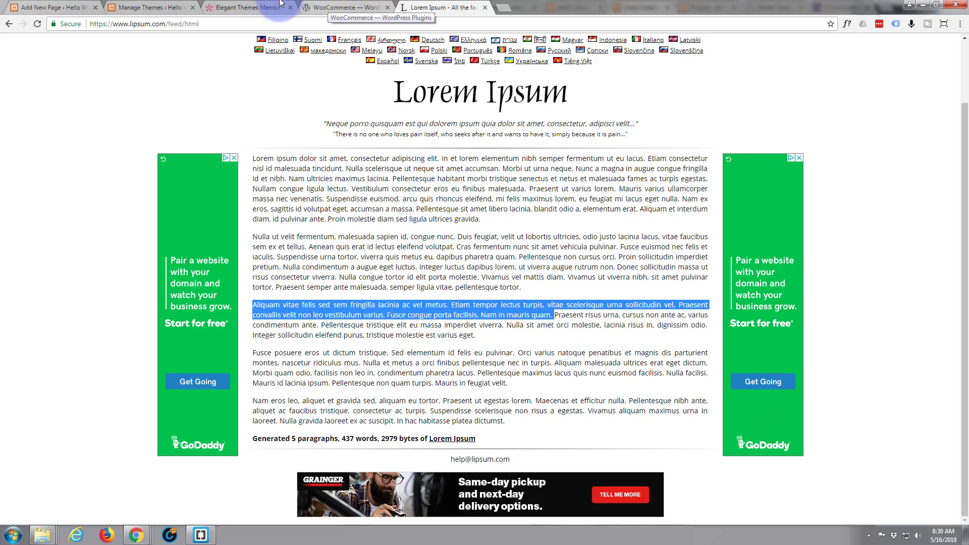
pyautogui.click(41, 7)
pyautogui.click(329, 238)
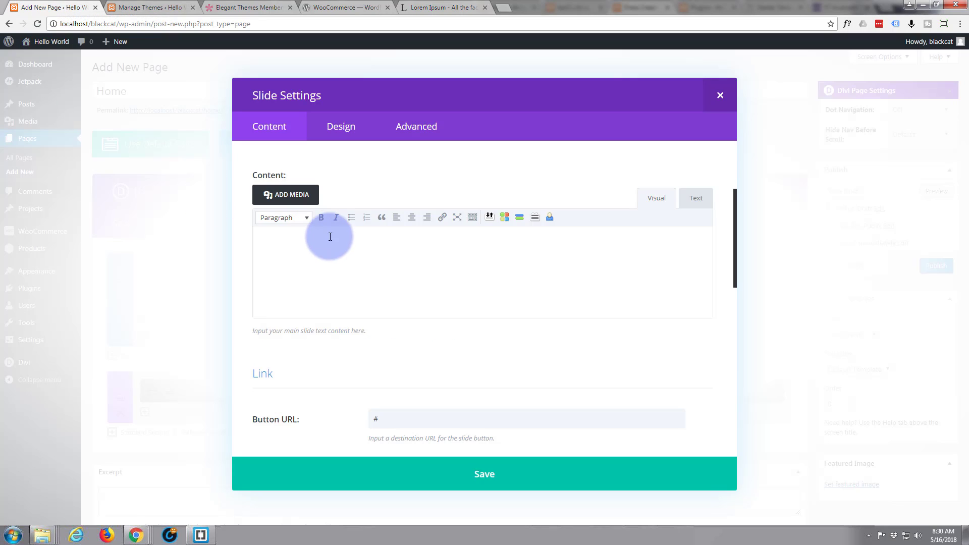
pyautogui.hotkey('ctrl', 'v')
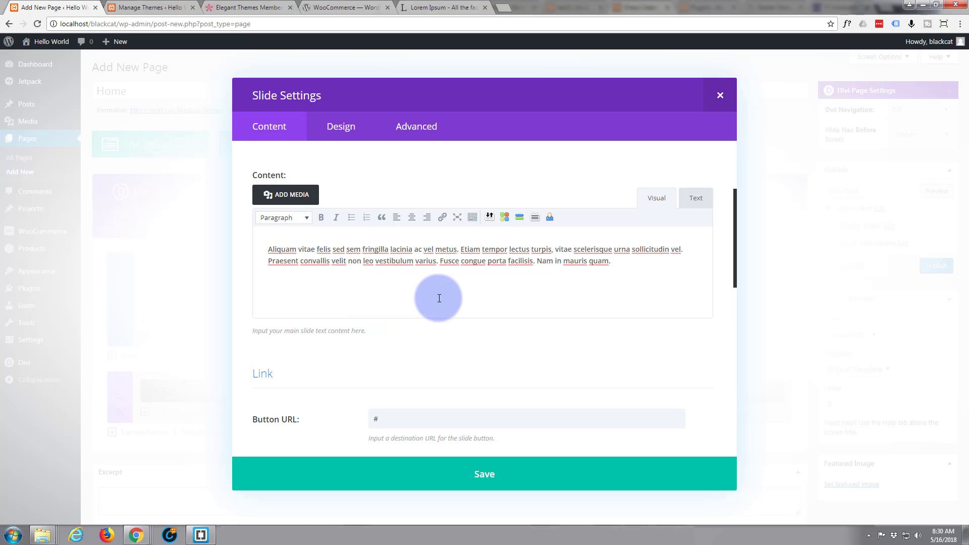
# Review the slide's Button URL, Slide Image and Slide Video settings without entering anything.
pyautogui.scroll(-2, 428, 284)
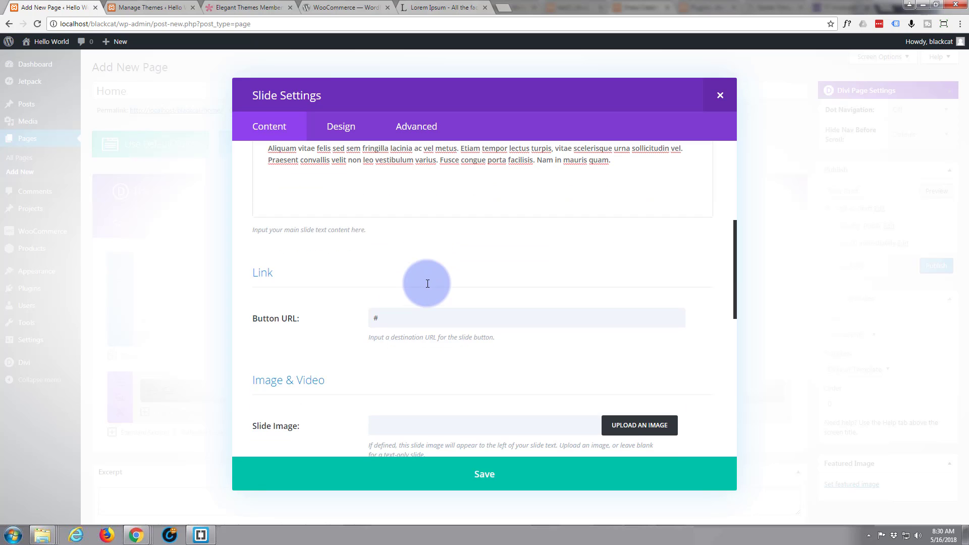
pyautogui.click(381, 318)
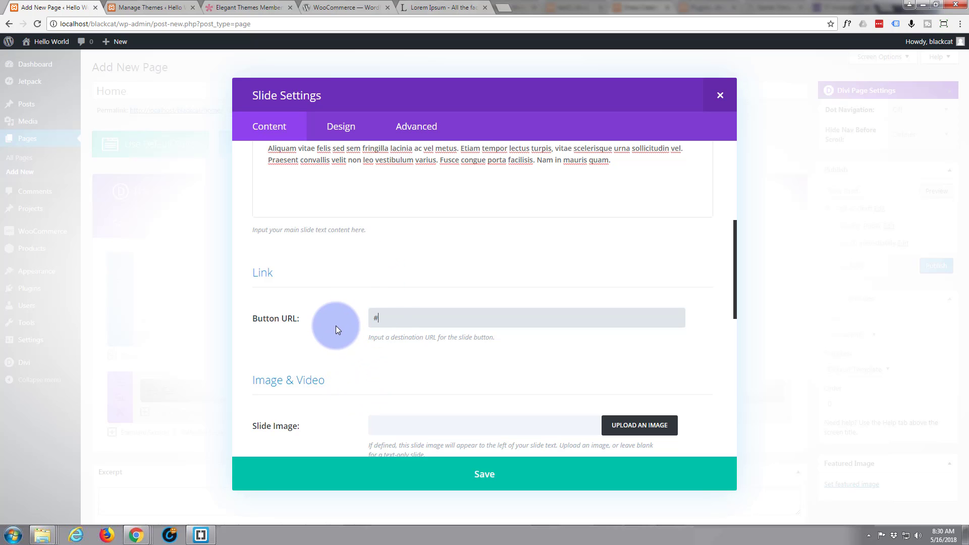
pyautogui.scroll(-2, 335, 328)
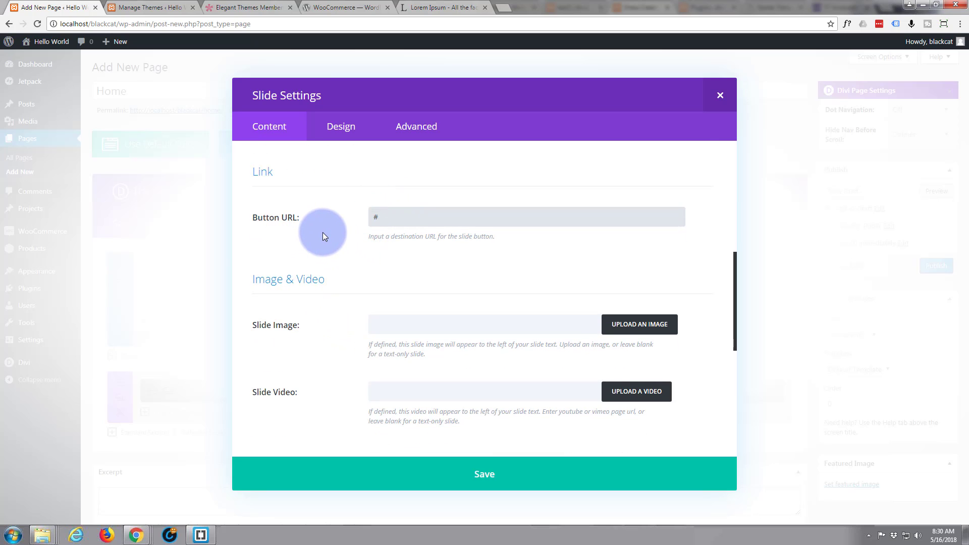
pyautogui.scroll(-2, 323, 234)
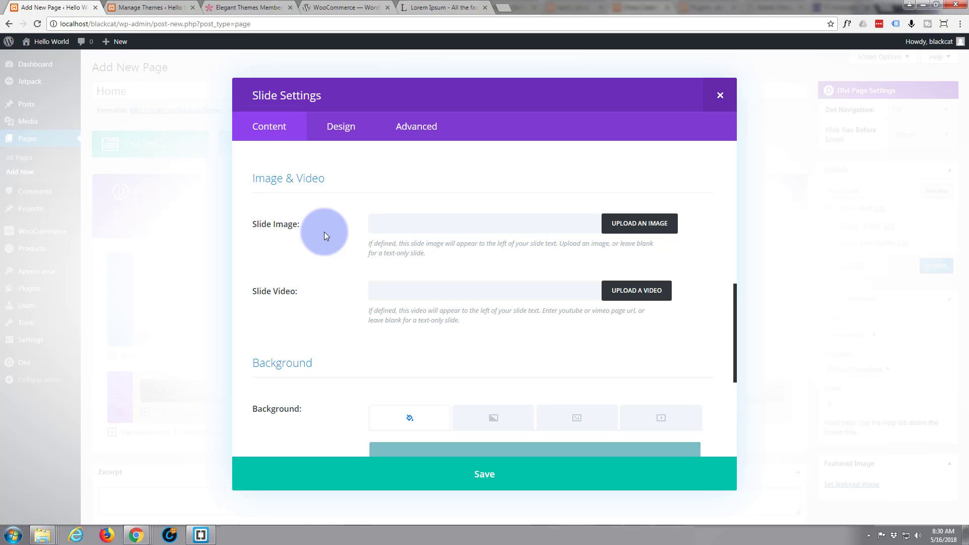
pyautogui.scroll(1, 345, 222)
pyautogui.scroll(-1, 345, 222)
pyautogui.click(387, 223)
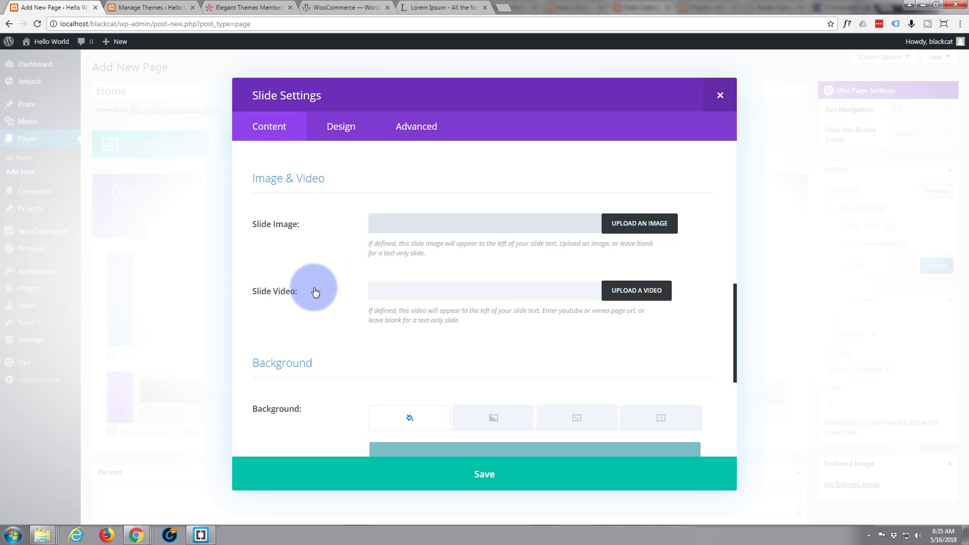
pyautogui.scroll(-1, 332, 290)
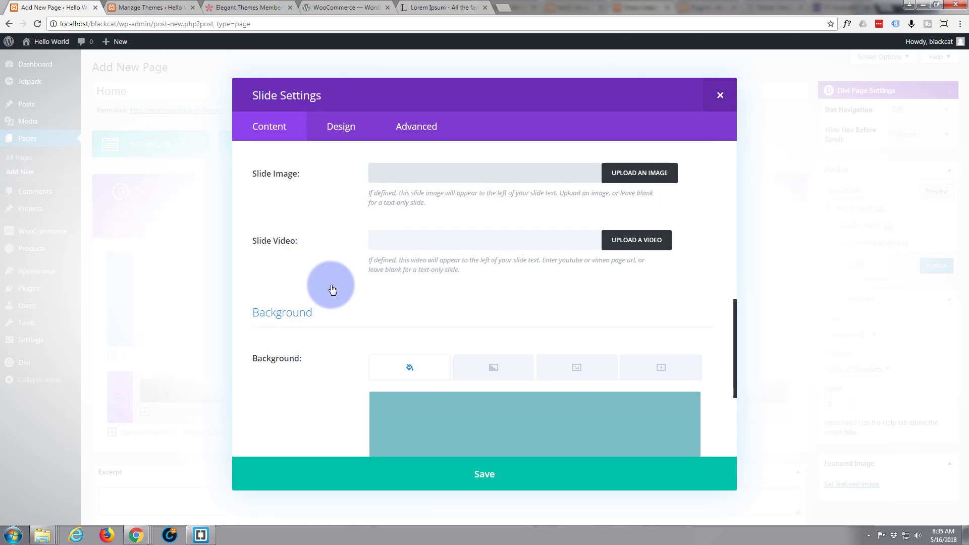
# Examine the gradient, image and video background options offered for the slide.
pyautogui.scroll(-3, 332, 289)
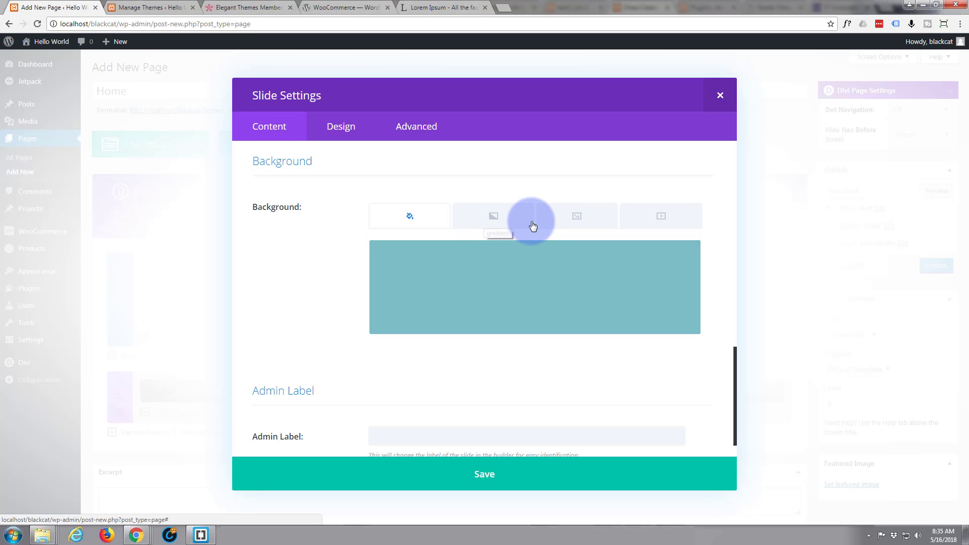
pyautogui.click(494, 222)
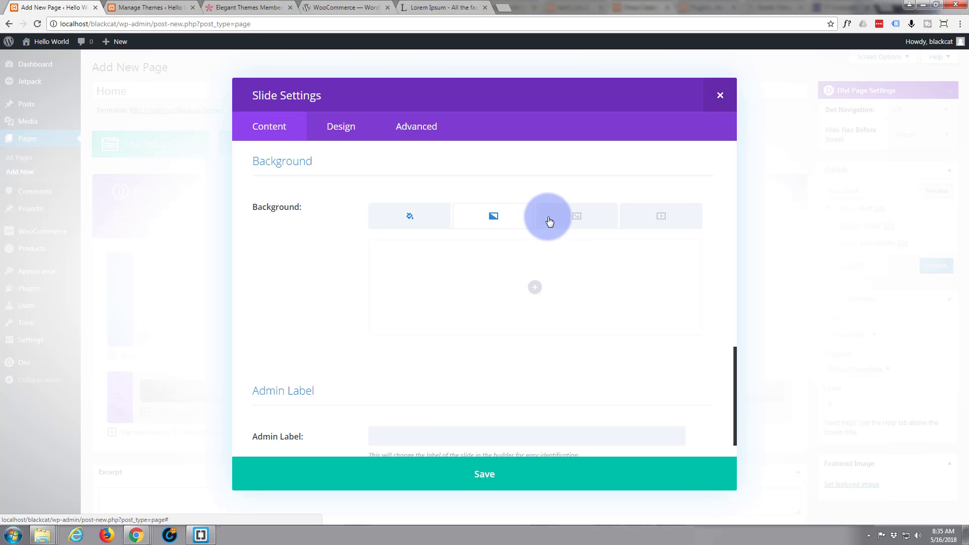
pyautogui.click(579, 219)
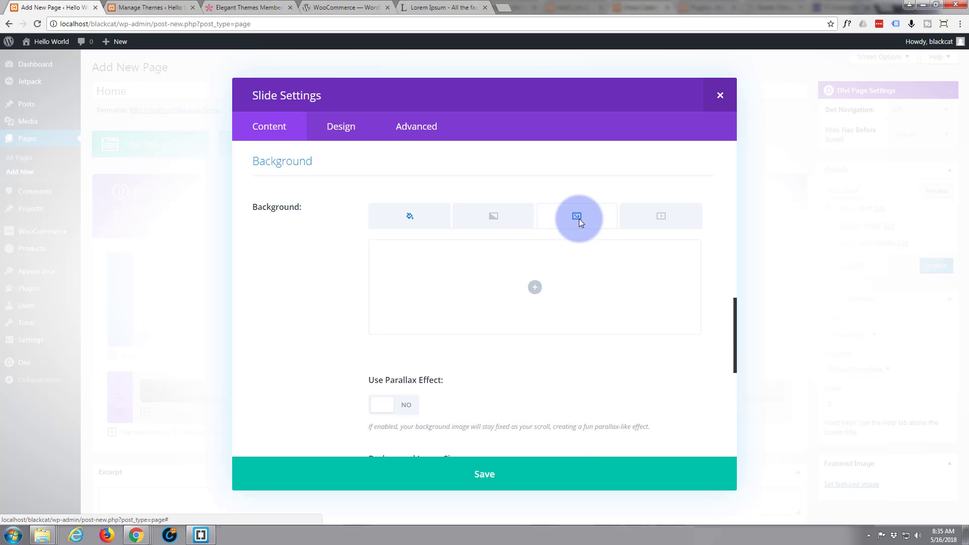
pyautogui.click(676, 220)
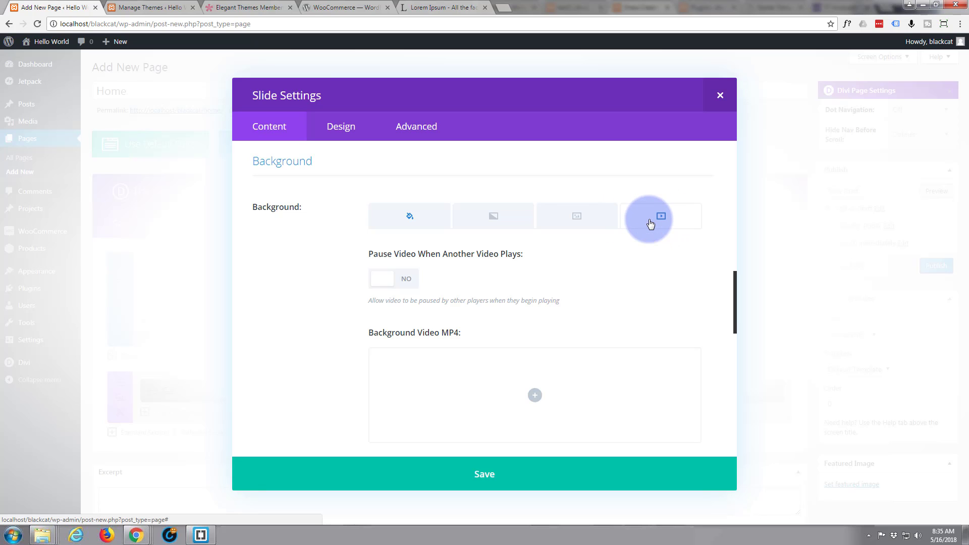
# Upload the images s1, s2, s4 and sl2 from the img folder to the media library through the slide's background image chooser.
pyautogui.click(580, 218)
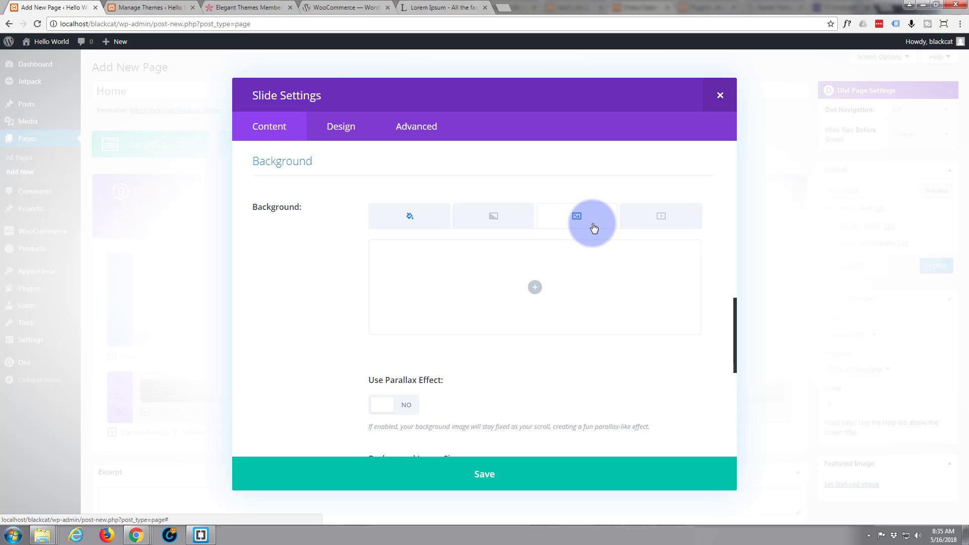
pyautogui.click(537, 290)
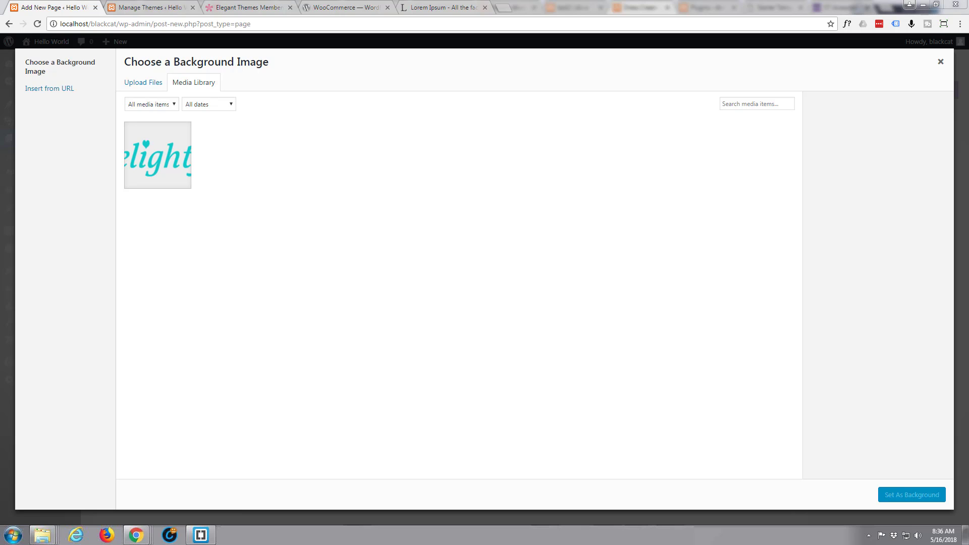
pyautogui.moveTo(968, 112); pyautogui.dragTo(586, 96)
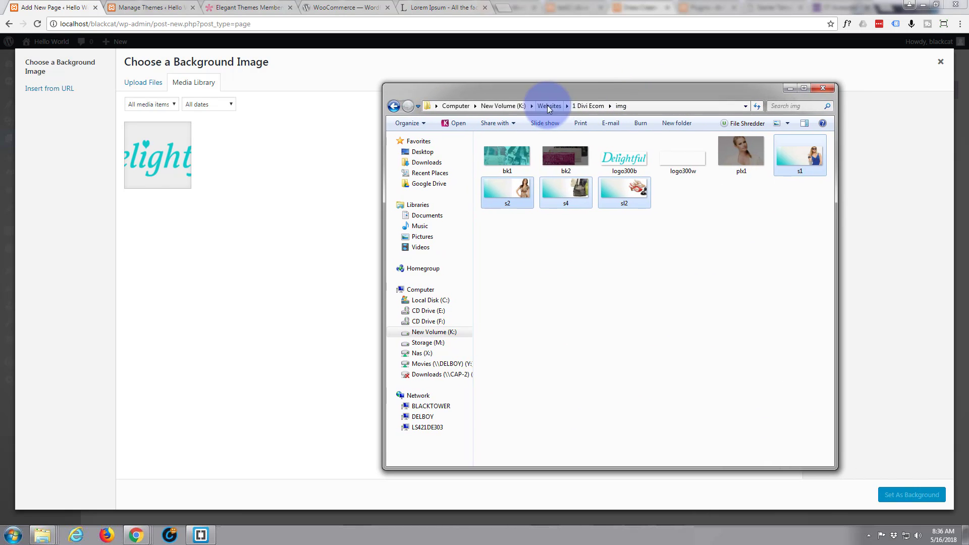
pyautogui.click(587, 106)
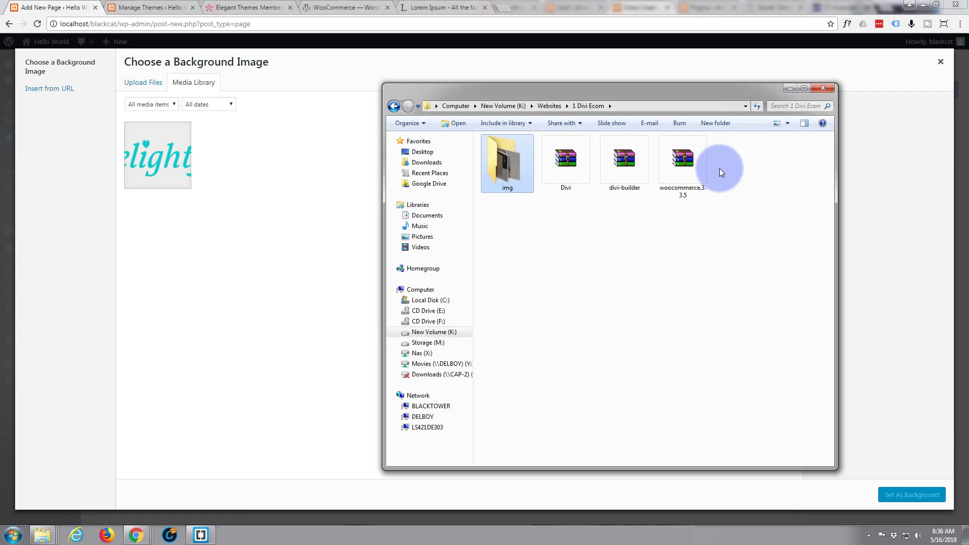
pyautogui.doubleClick(499, 159)
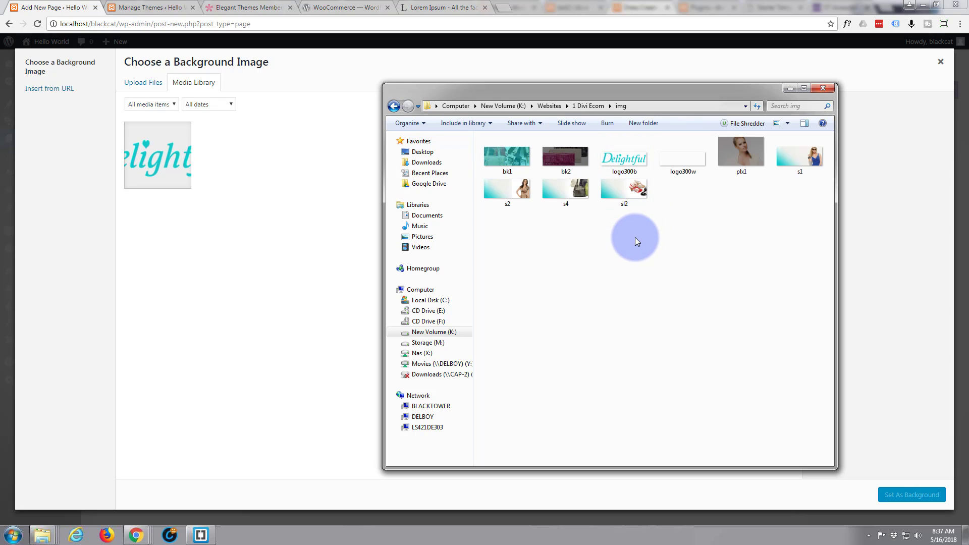
pyautogui.click(797, 158)
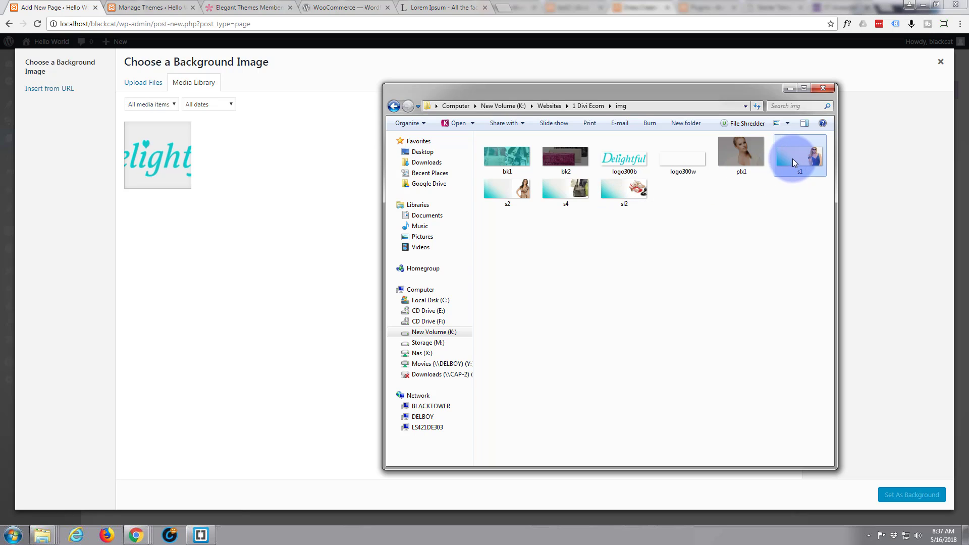
pyautogui.keyDown('shift'); pyautogui.click(621, 189); pyautogui.keyUp('shift')
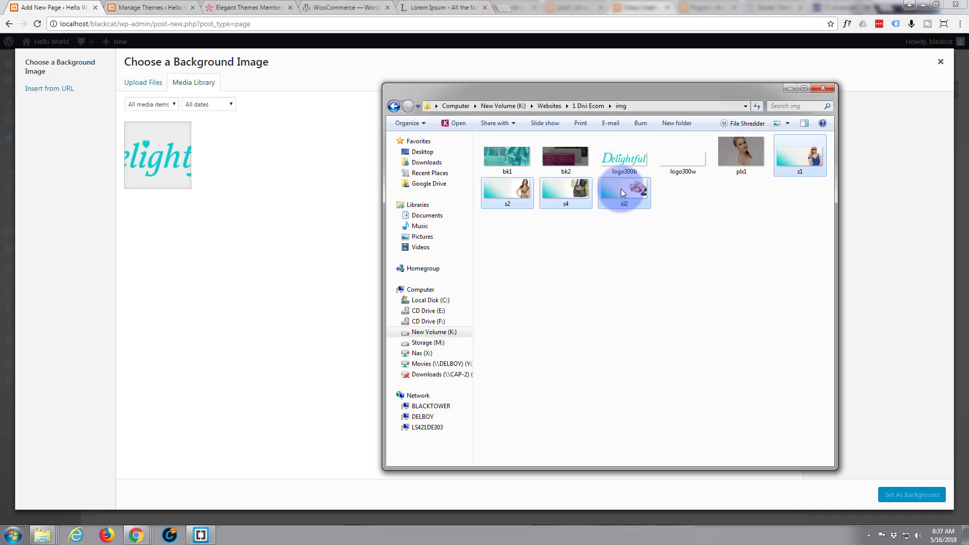
pyautogui.moveTo(800, 158); pyautogui.dragTo(214, 190)
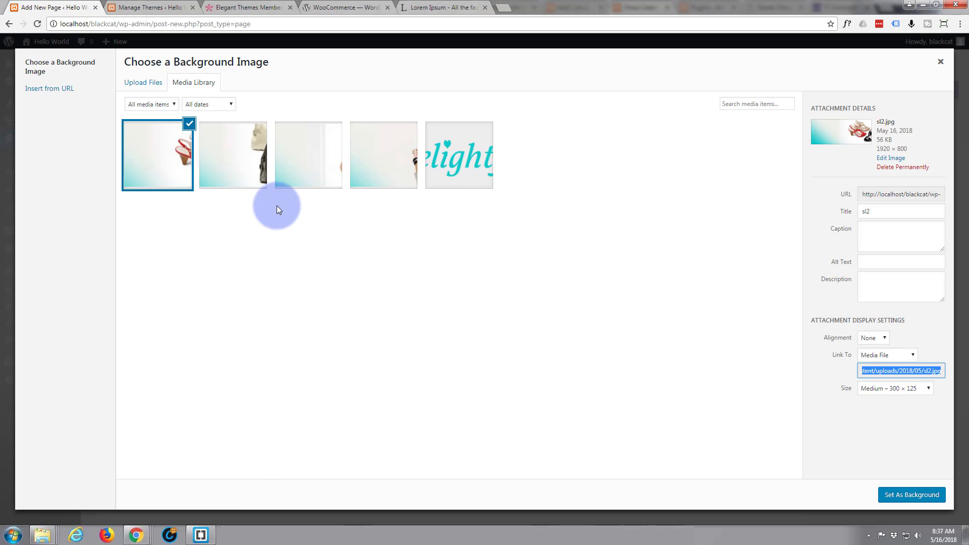
# Set s1.jpg as the slide's background image and enable the parallax effect for it.
pyautogui.click(394, 174)
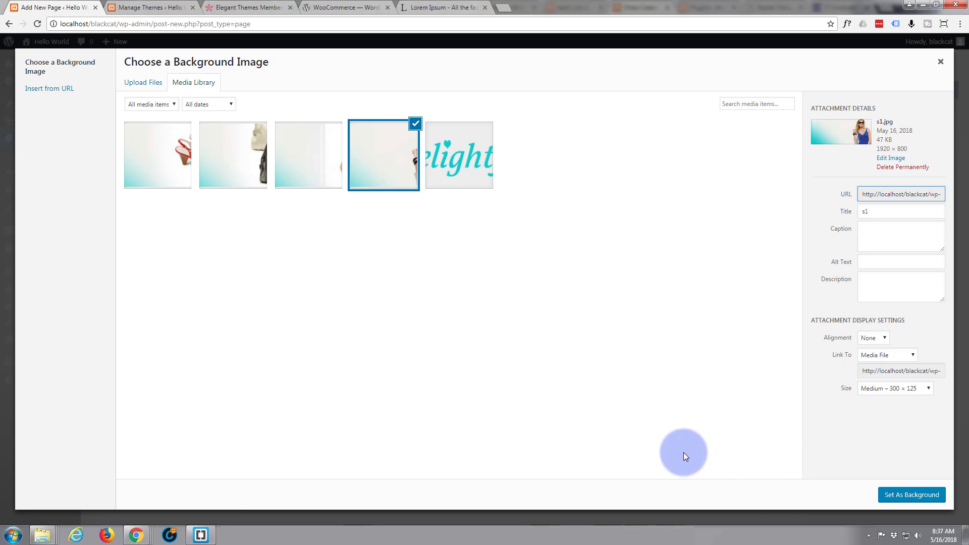
pyautogui.click(901, 496)
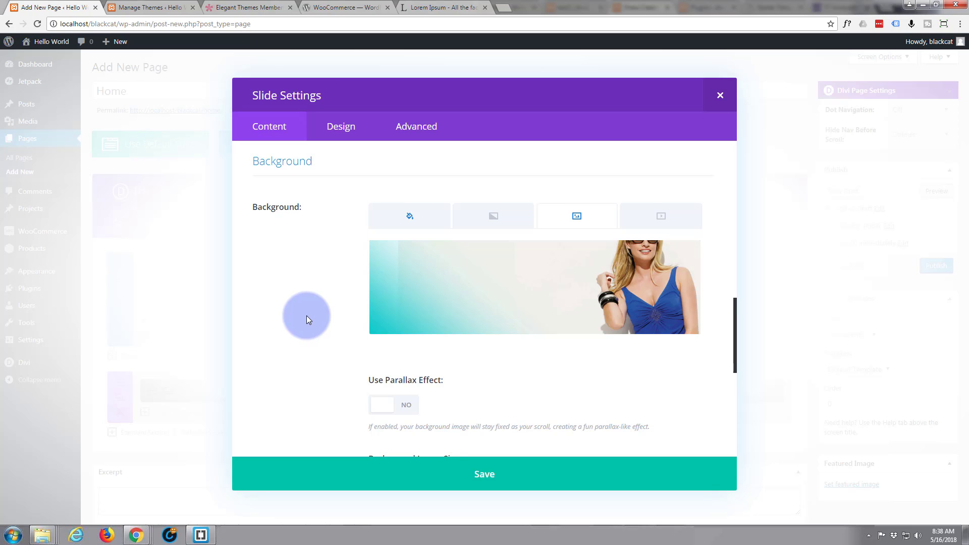
pyautogui.scroll(-1, 306, 316)
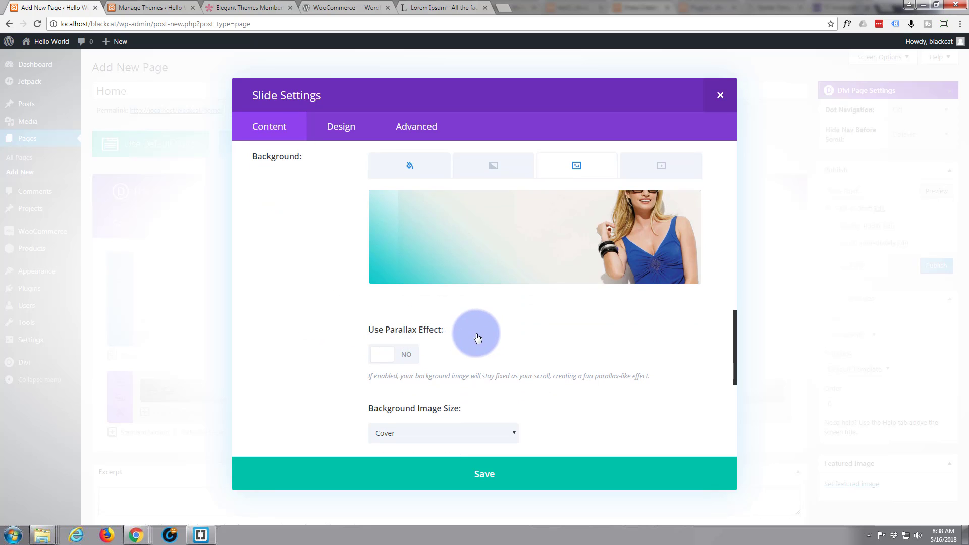
pyautogui.click(406, 355)
pyautogui.scroll(-3, 326, 340)
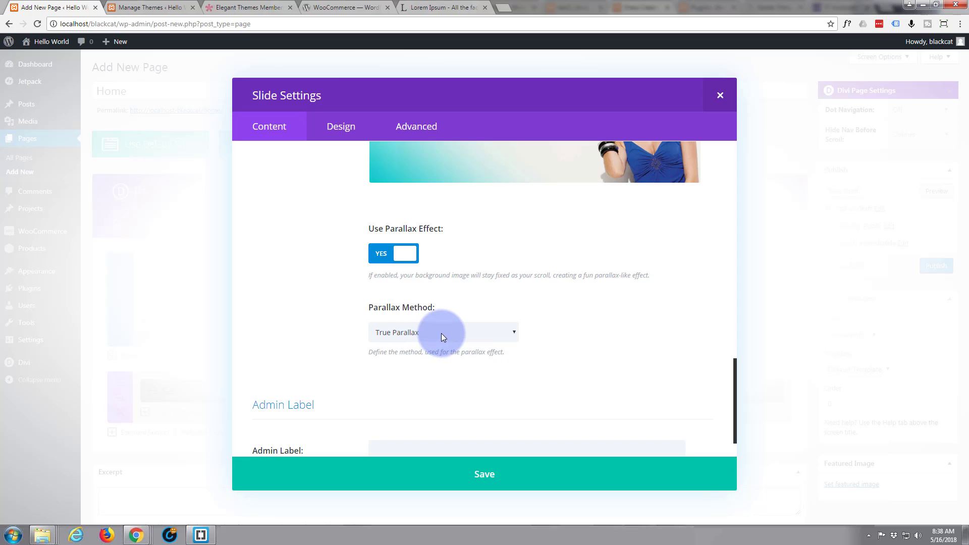
# Turn off the parallax effect for the slide's background image after trying the CSS method, and save the slide.
pyautogui.click(441, 333)
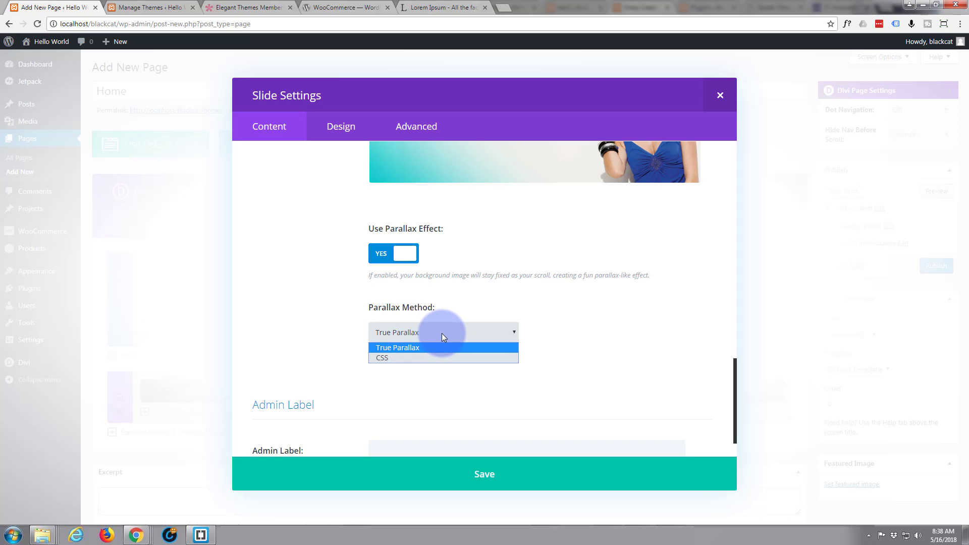
pyautogui.click(404, 358)
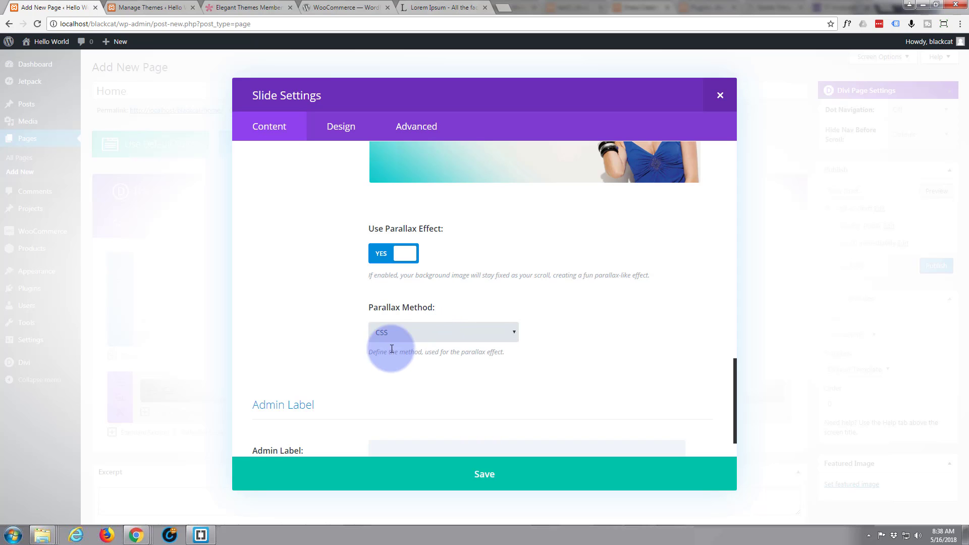
pyautogui.click(381, 253)
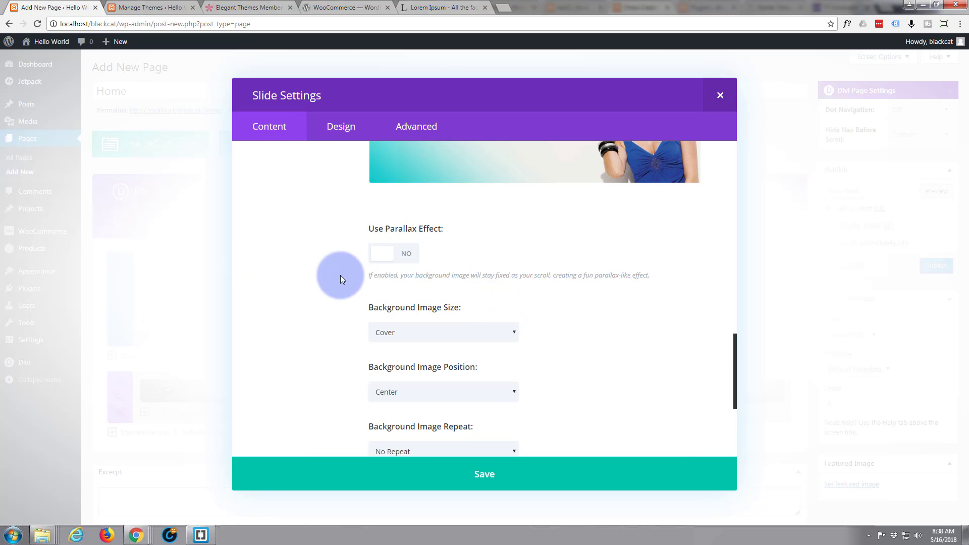
pyautogui.scroll(2, 304, 355)
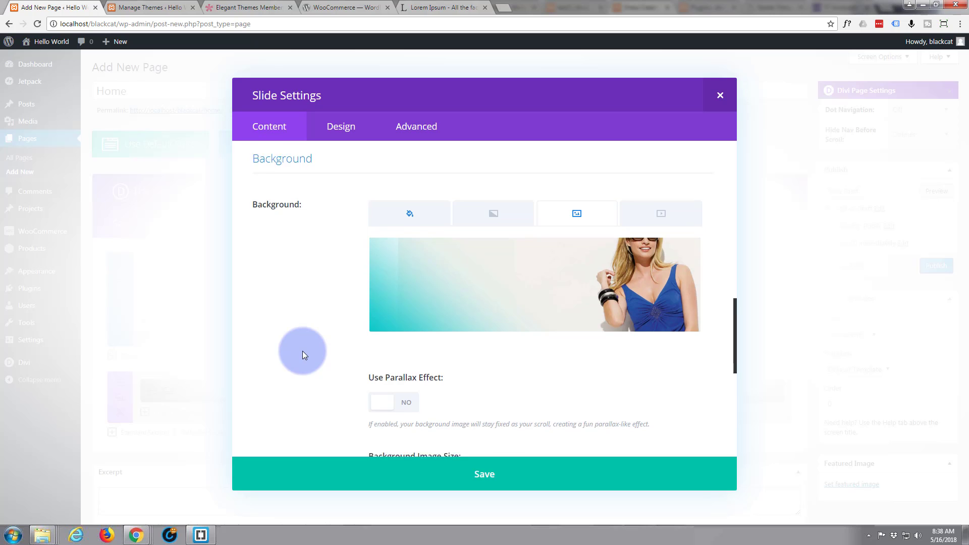
pyautogui.scroll(-1, 302, 350)
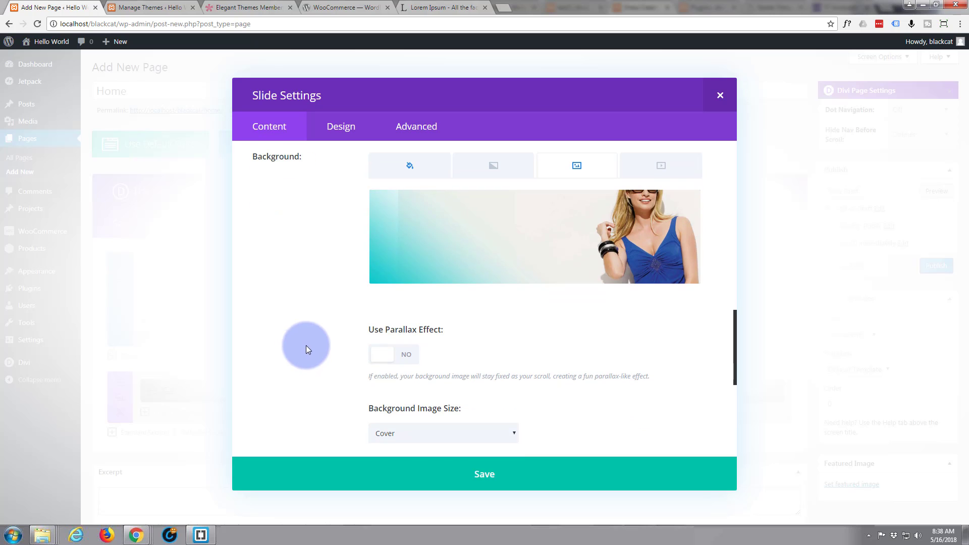
pyautogui.click(486, 477)
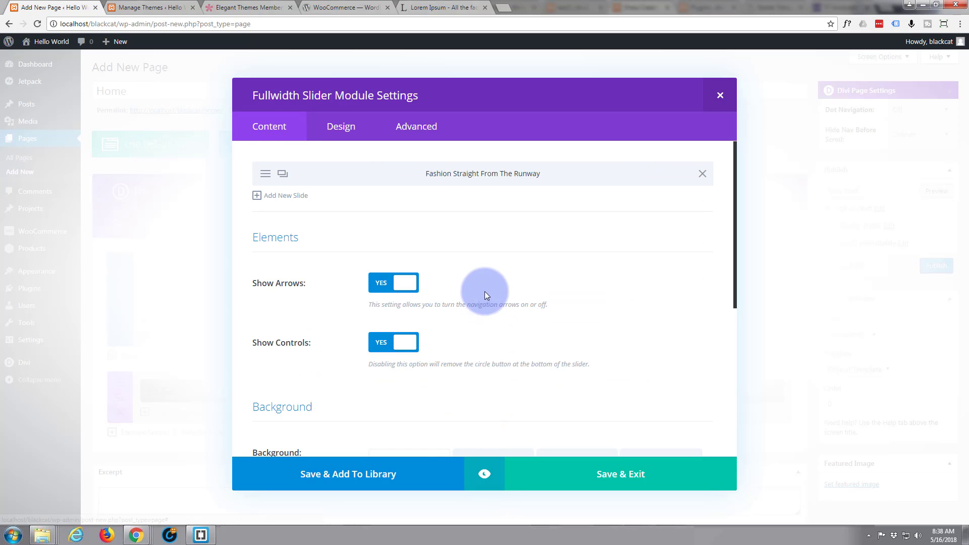
# Preview the fullwidth slider module and set its text orientation to left.
pyautogui.click(483, 476)
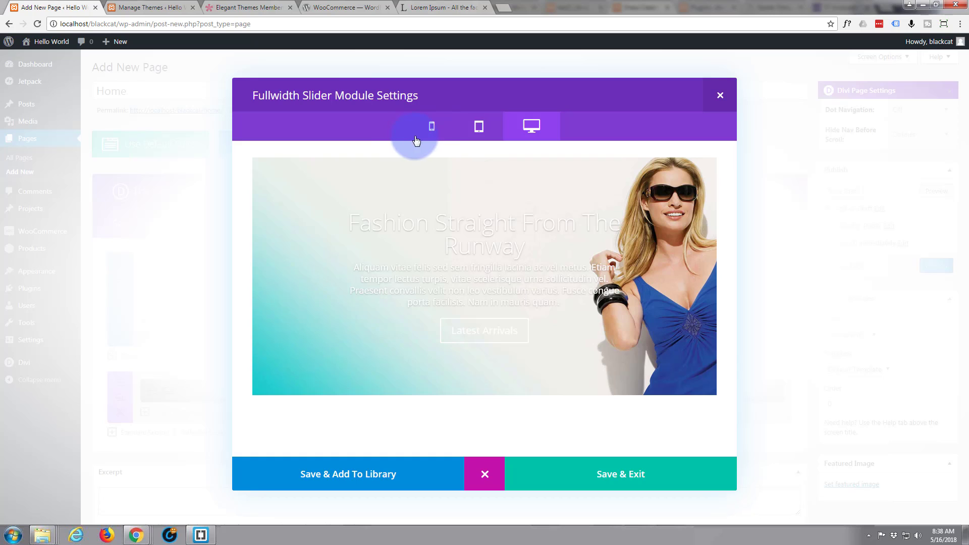
pyautogui.click(493, 473)
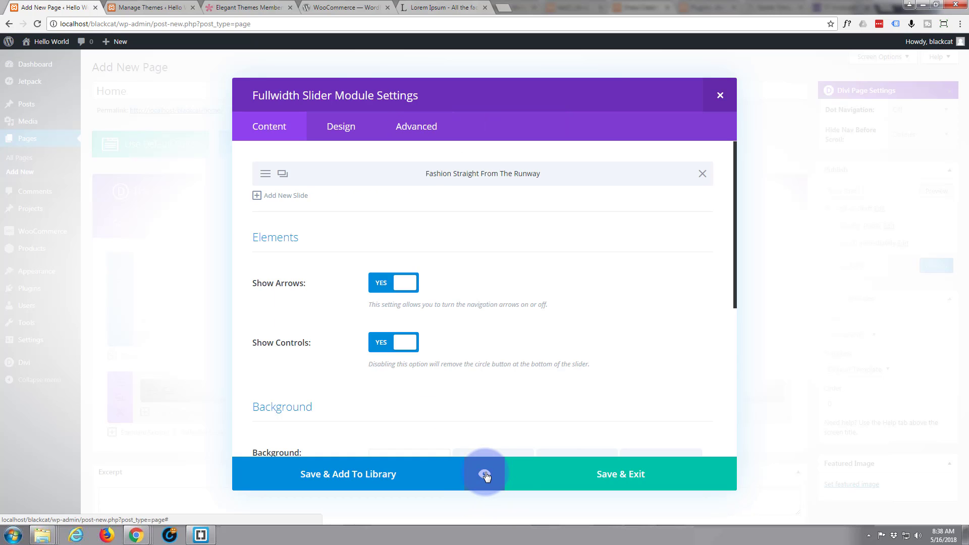
pyautogui.click(339, 126)
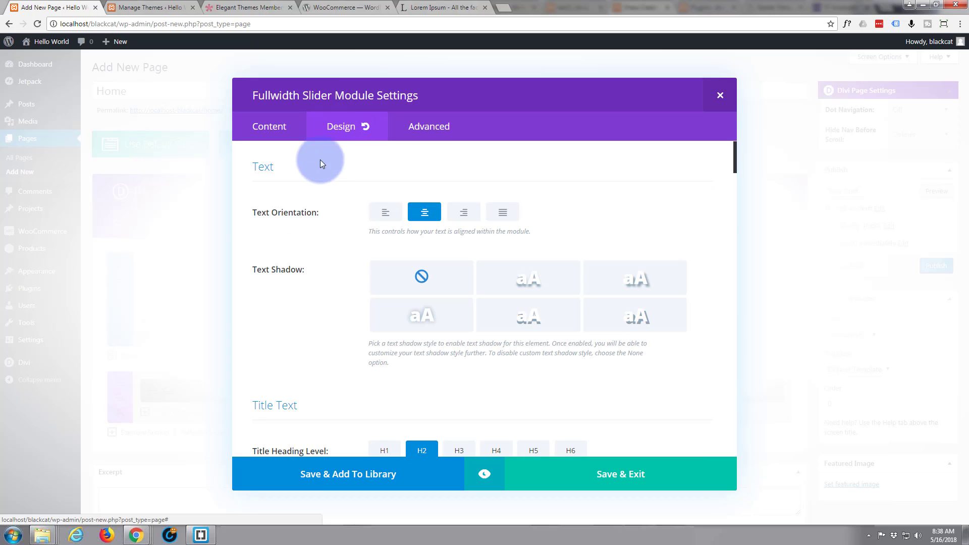
pyautogui.click(386, 214)
# Examine the slider's title text design settings, including the available fonts and font weights, without changing them.
pyautogui.scroll(-1, 333, 235)
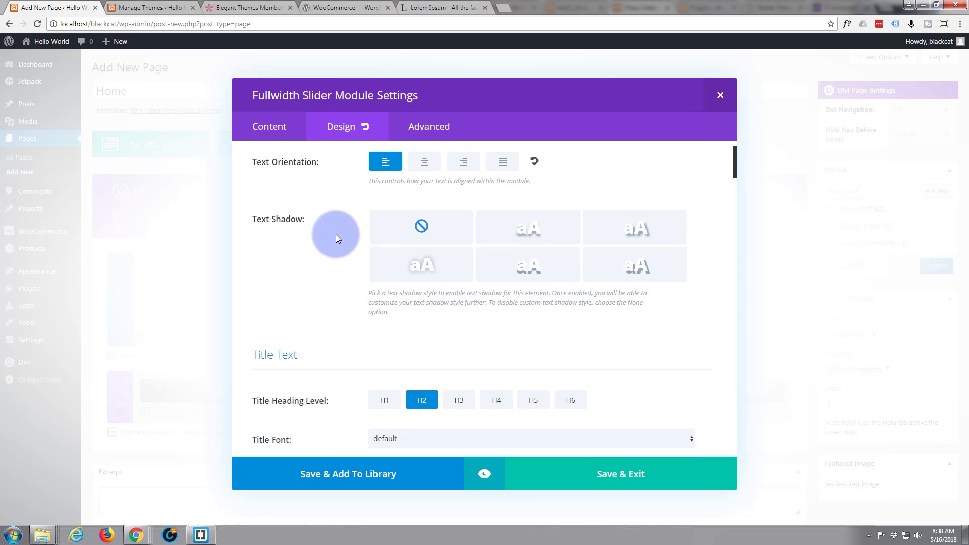
pyautogui.scroll(-3, 335, 234)
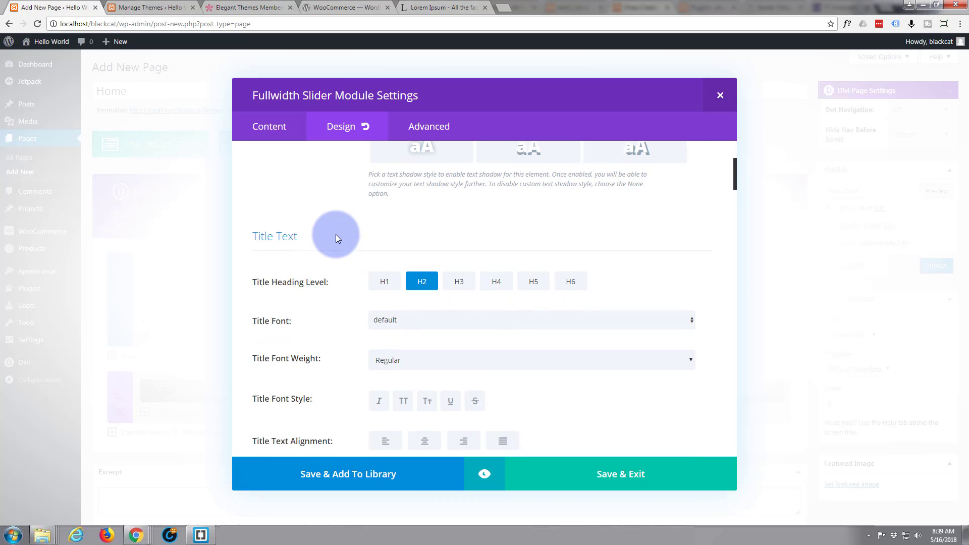
pyautogui.scroll(-1, 335, 234)
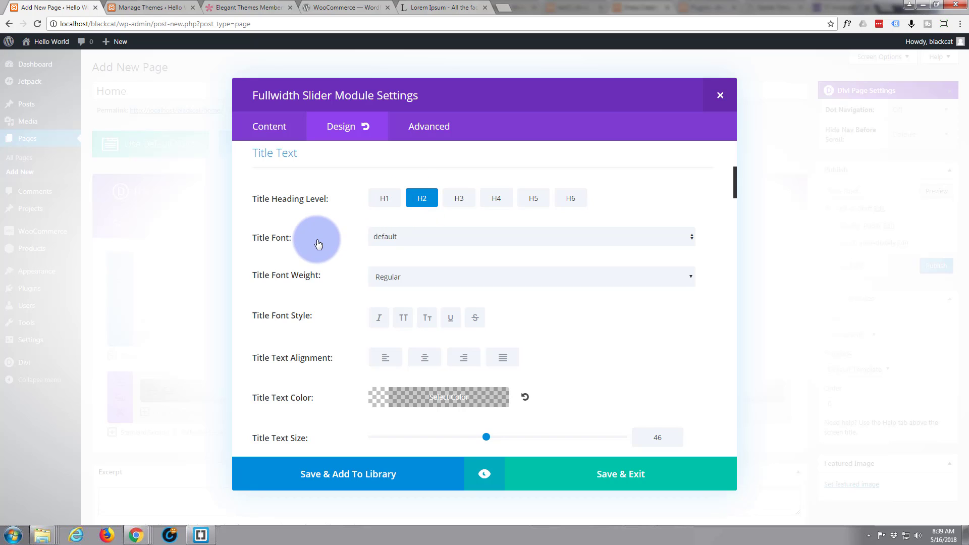
pyautogui.click(693, 242)
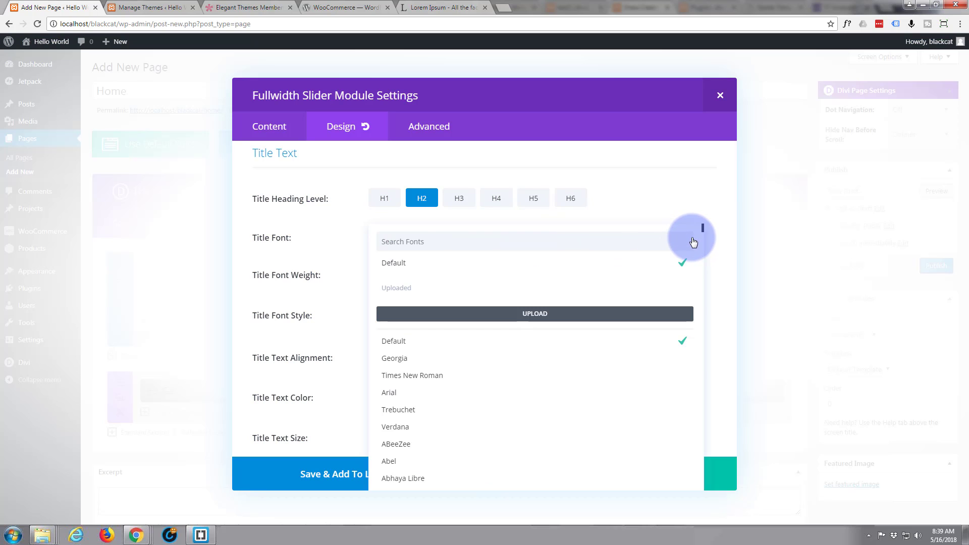
pyautogui.scroll(-2, 560, 368)
pyautogui.scroll(-10, 560, 372)
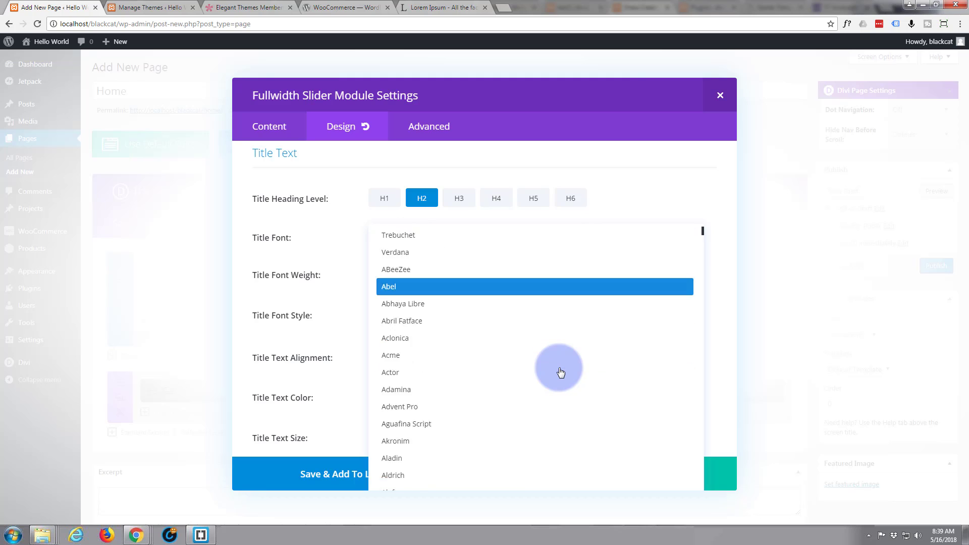
pyautogui.scroll(-12, 559, 372)
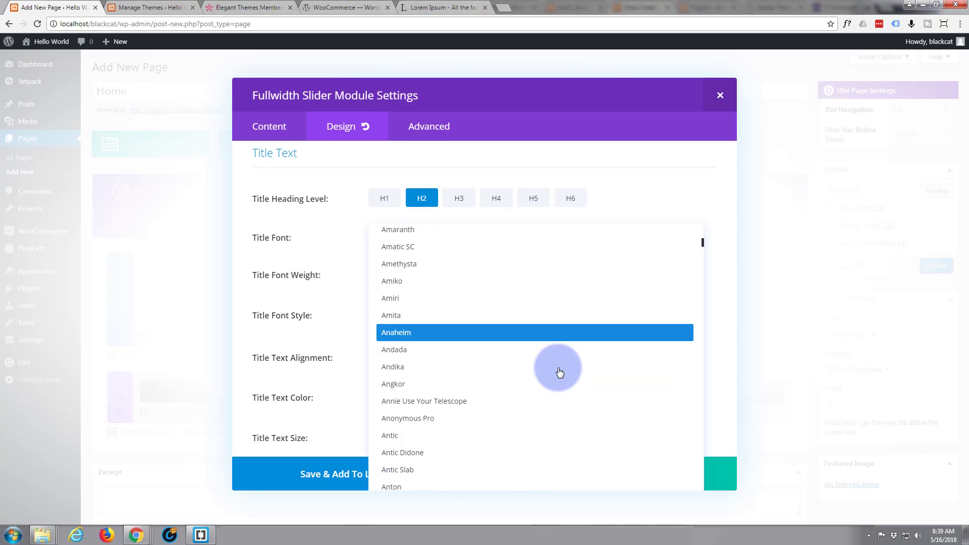
pyautogui.click(689, 182)
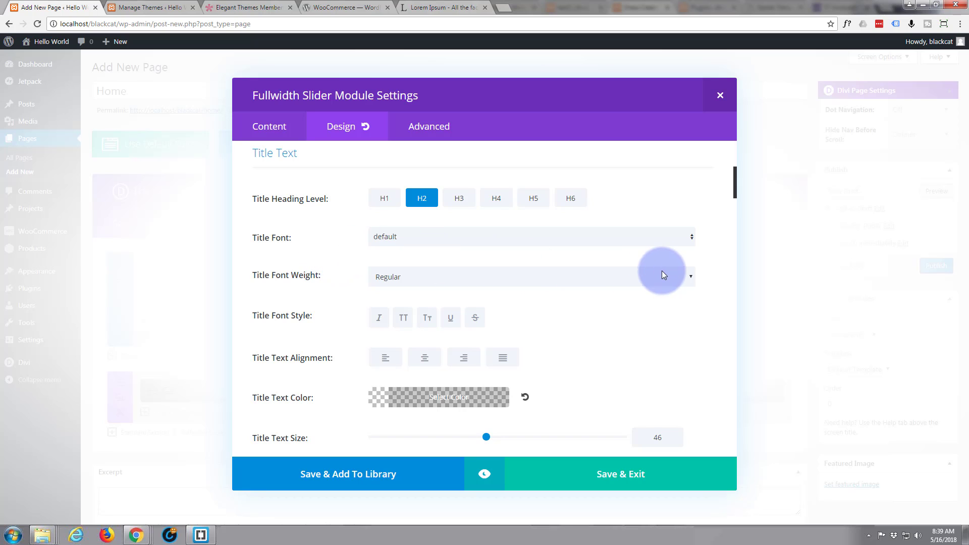
pyautogui.click(689, 279)
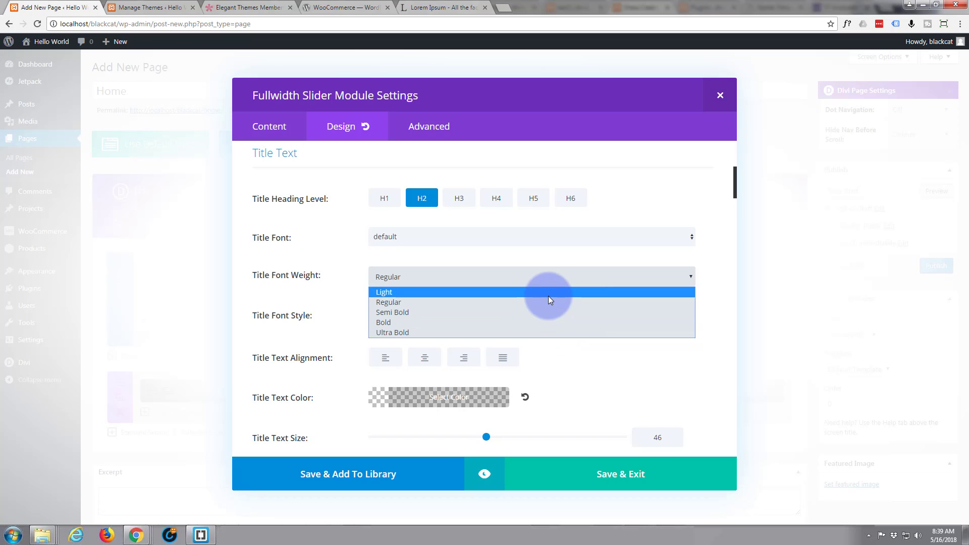
pyautogui.click(347, 271)
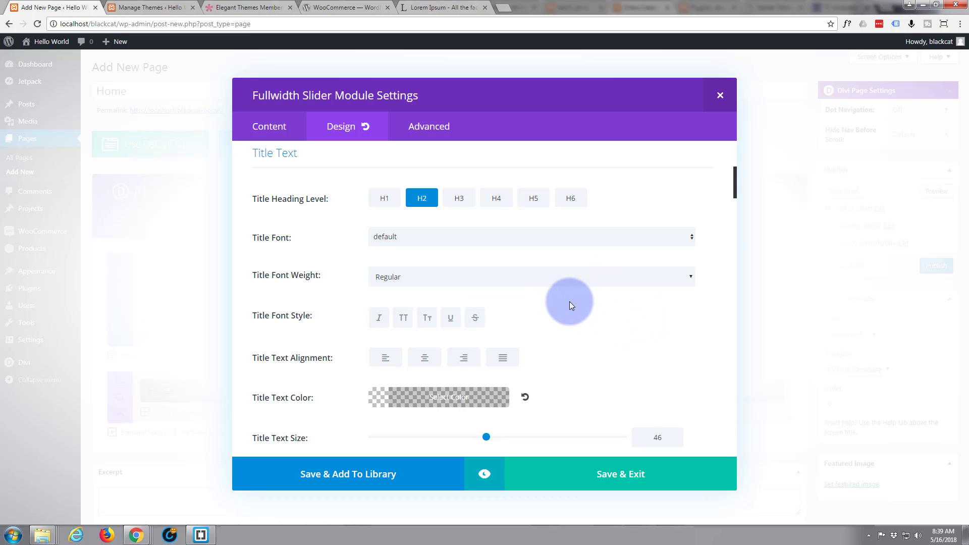
pyautogui.scroll(-1, 540, 289)
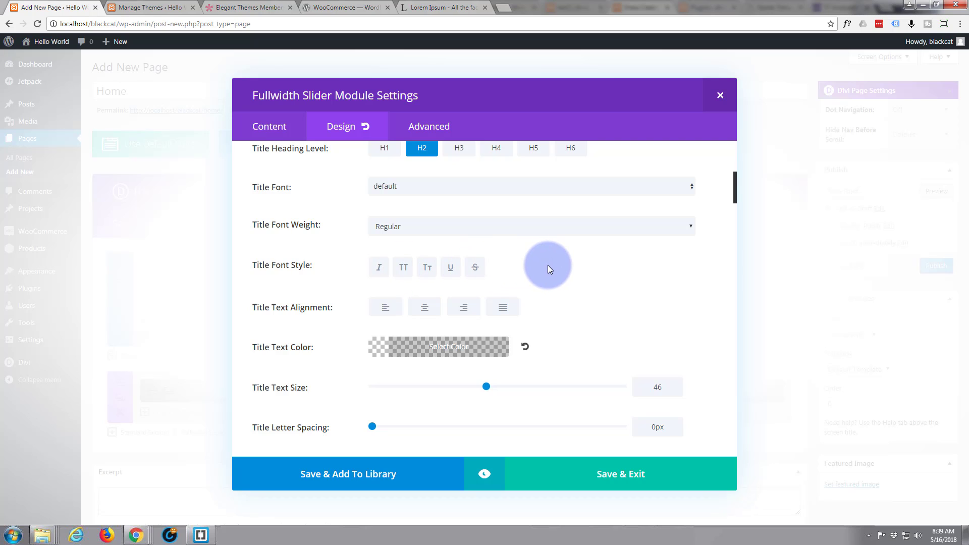
pyautogui.scroll(-1, 547, 265)
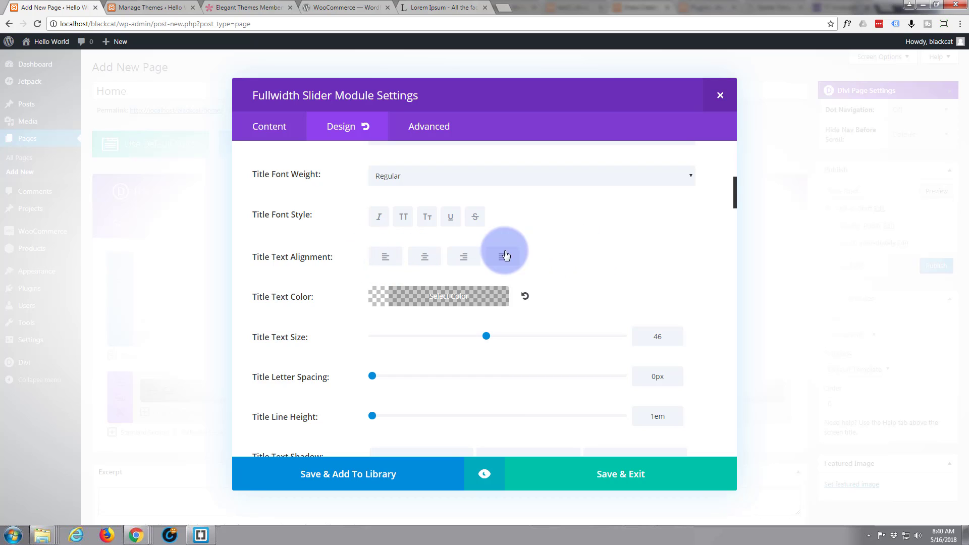
# Set the title text color to the hex value 10caca.
pyautogui.scroll(-1, 285, 246)
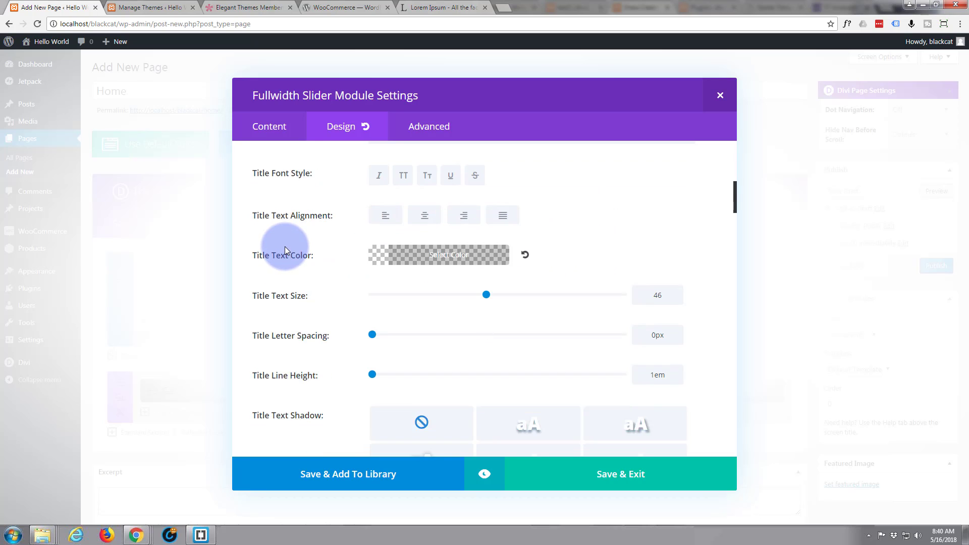
pyautogui.click(428, 247)
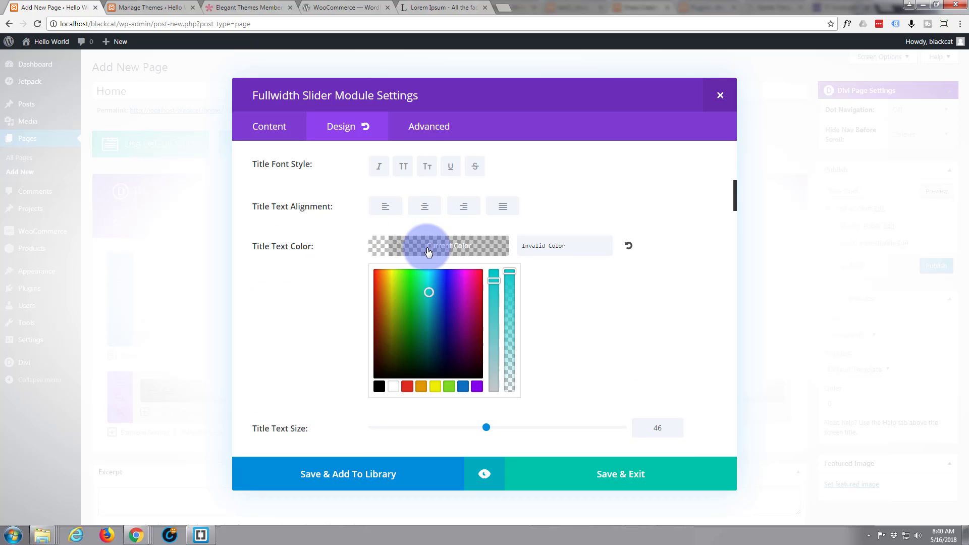
pyautogui.click(534, 246)
pyautogui.moveTo(556, 246); pyautogui.dragTo(506, 247)
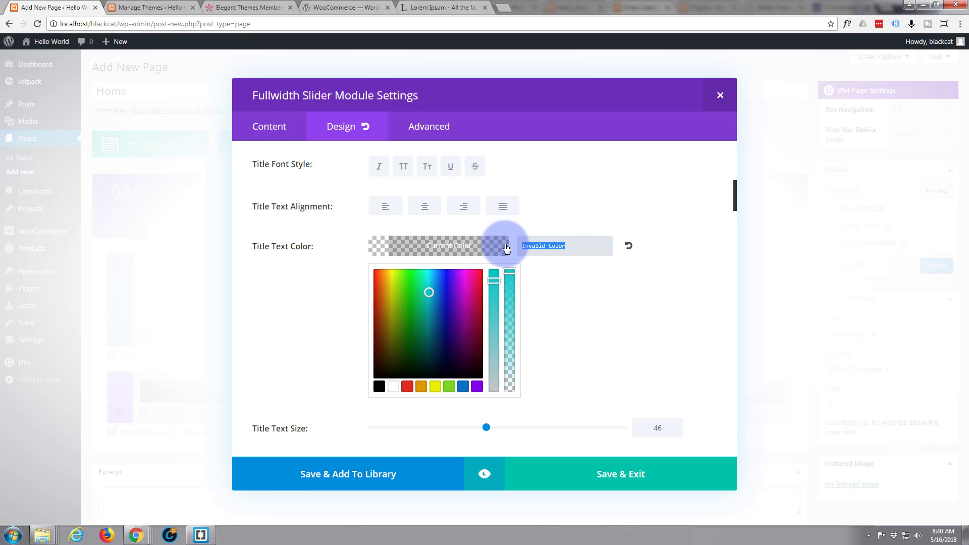
pyautogui.write('10caca')
pyautogui.click(546, 287)
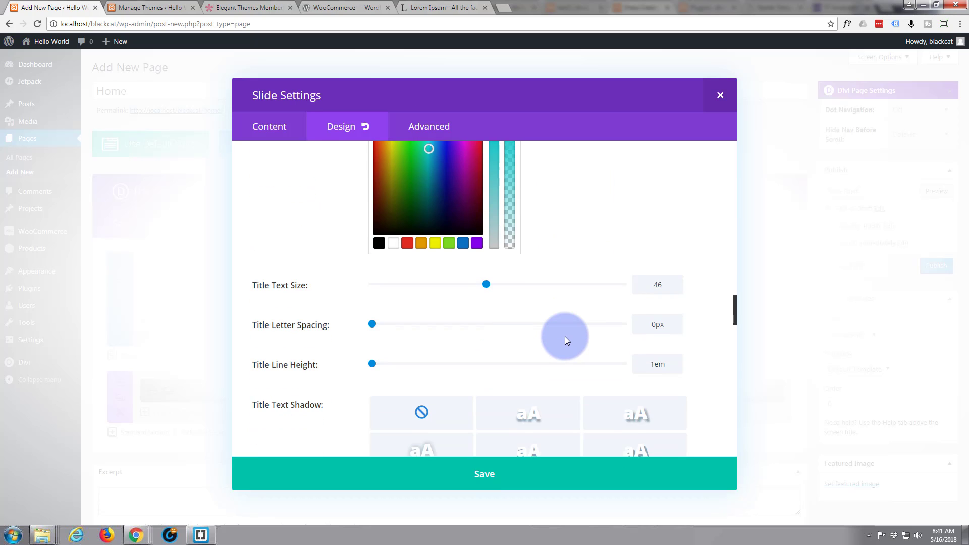
# Apply the first text shadow preset to the slide's title.
pyautogui.scroll(-2, 564, 336)
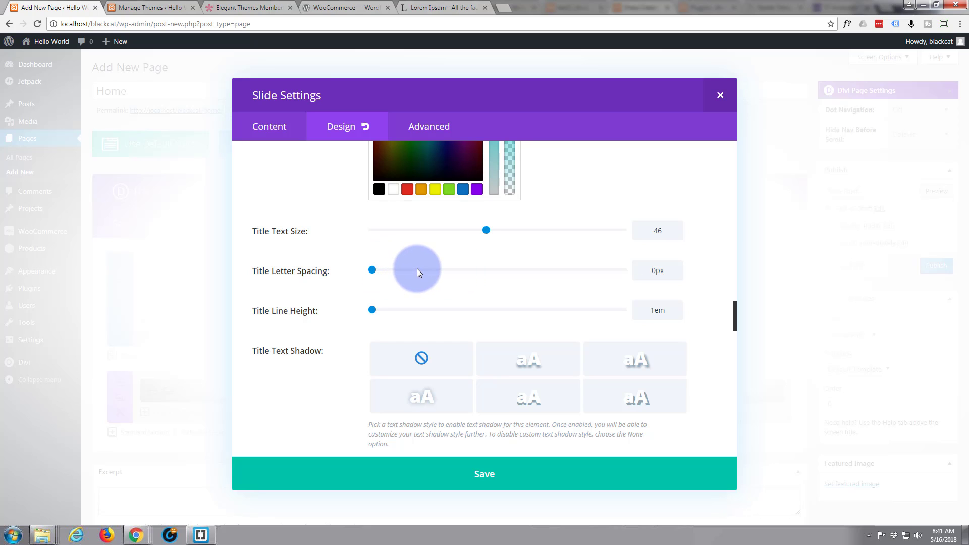
pyautogui.scroll(-1, 417, 269)
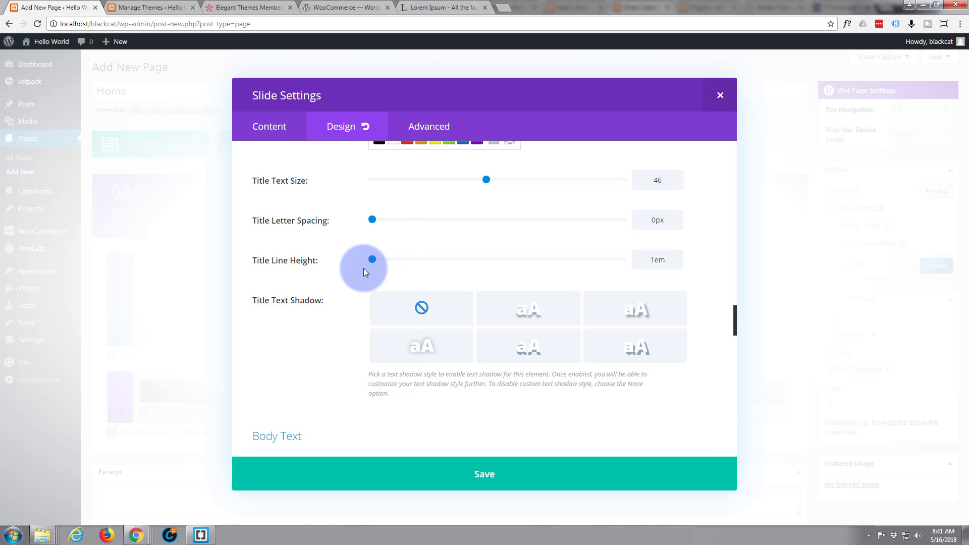
pyautogui.scroll(-2, 363, 267)
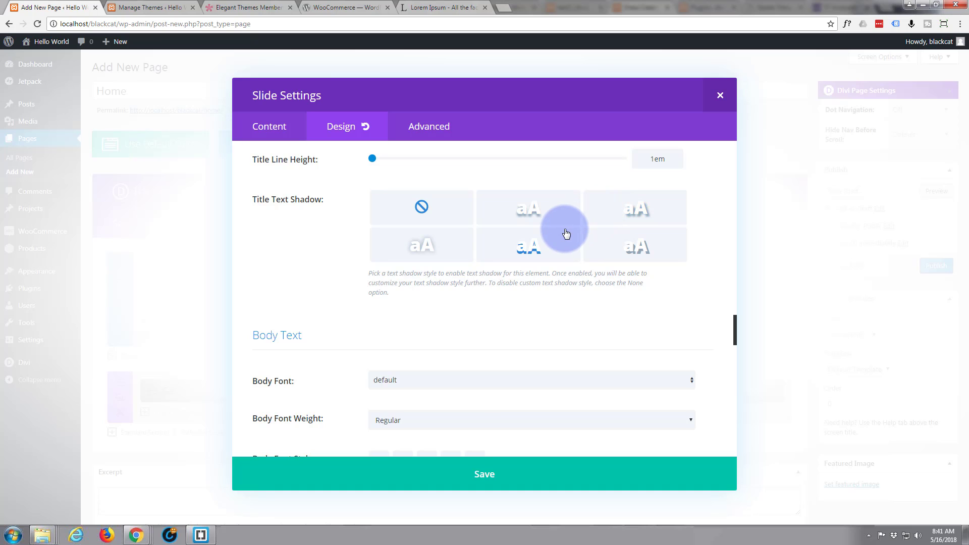
pyautogui.click(538, 212)
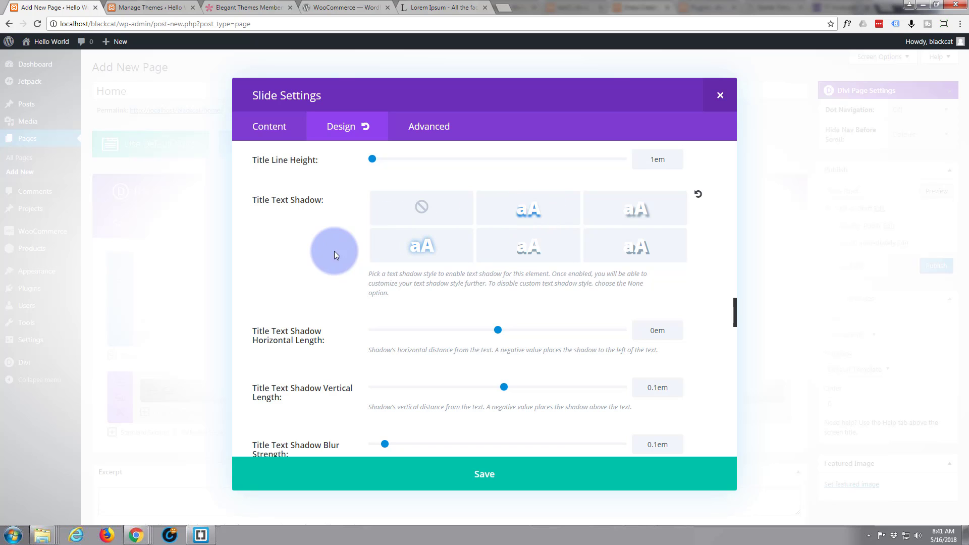
# Review the slide's title shadow, body text and button design settings.
pyautogui.scroll(-2, 299, 262)
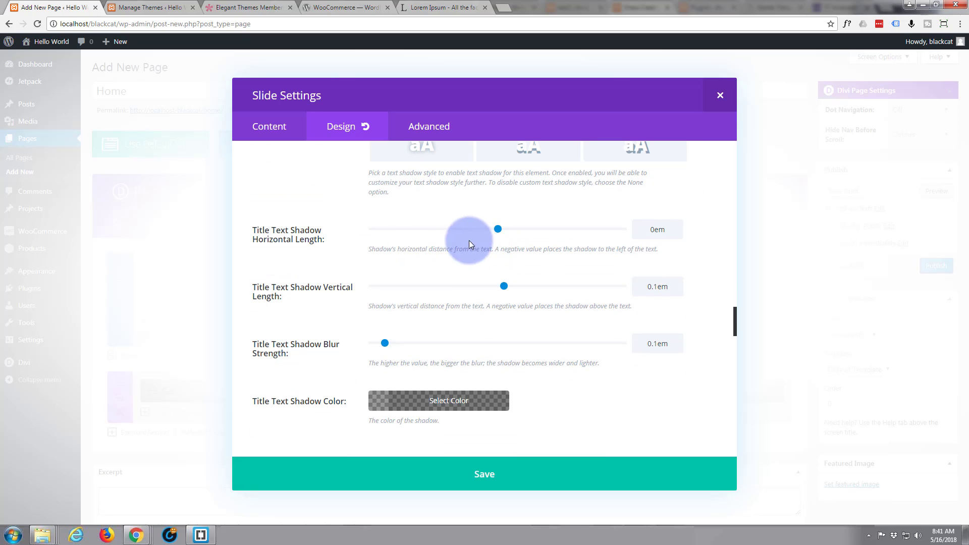
pyautogui.scroll(-1, 325, 234)
pyautogui.scroll(-2, 325, 294)
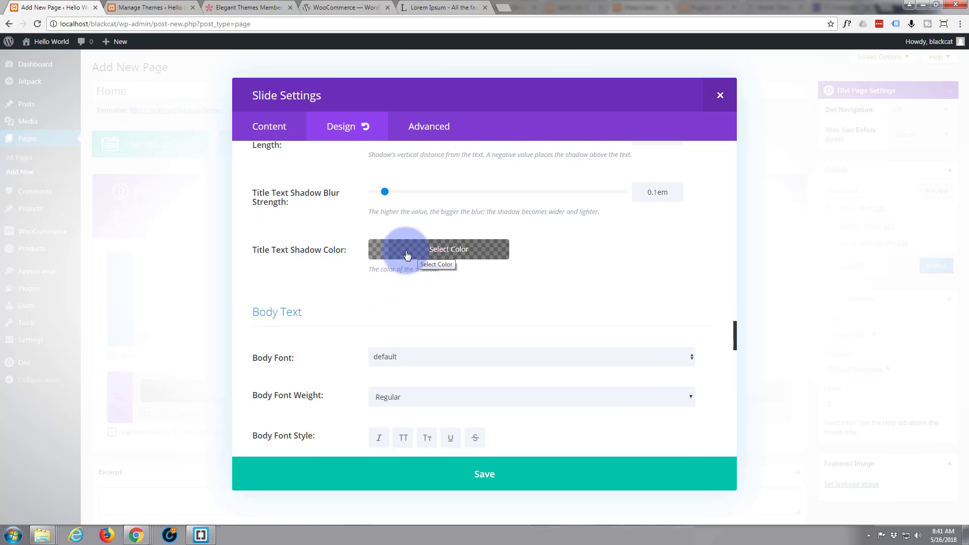
pyautogui.scroll(-2, 339, 269)
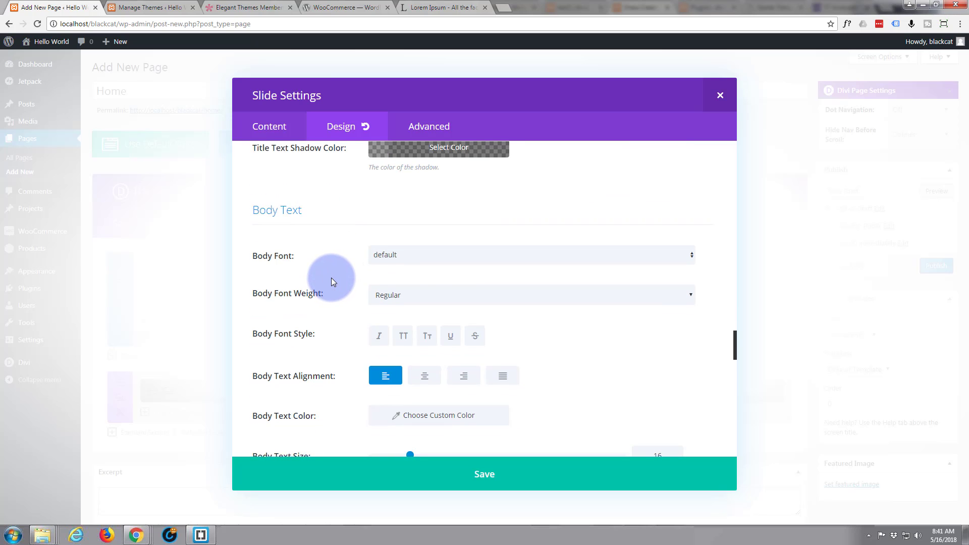
pyautogui.scroll(-4, 331, 278)
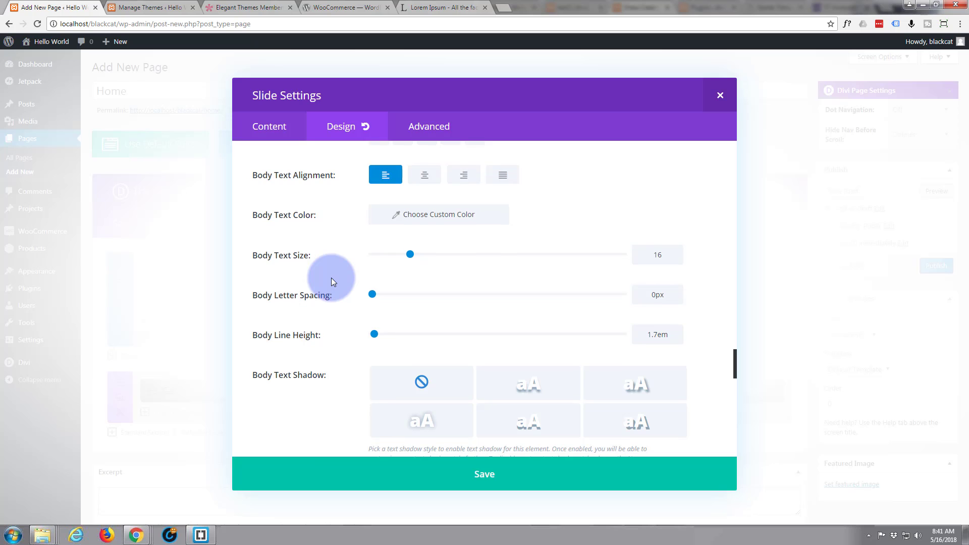
pyautogui.scroll(-3, 332, 281)
pyautogui.scroll(-2, 331, 277)
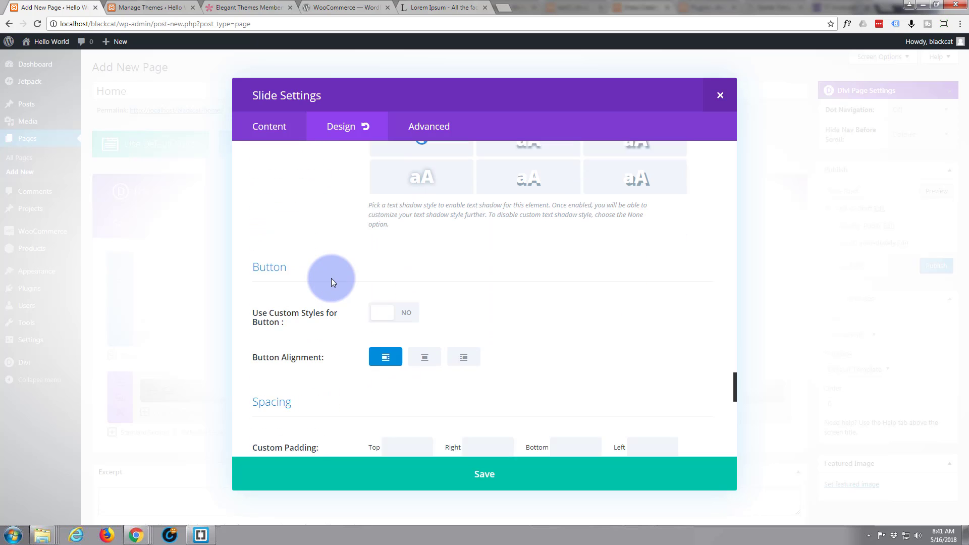
# Set the slide's body text color to the hex value 10caca.
pyautogui.scroll(2, 331, 278)
pyautogui.scroll(4, 331, 278)
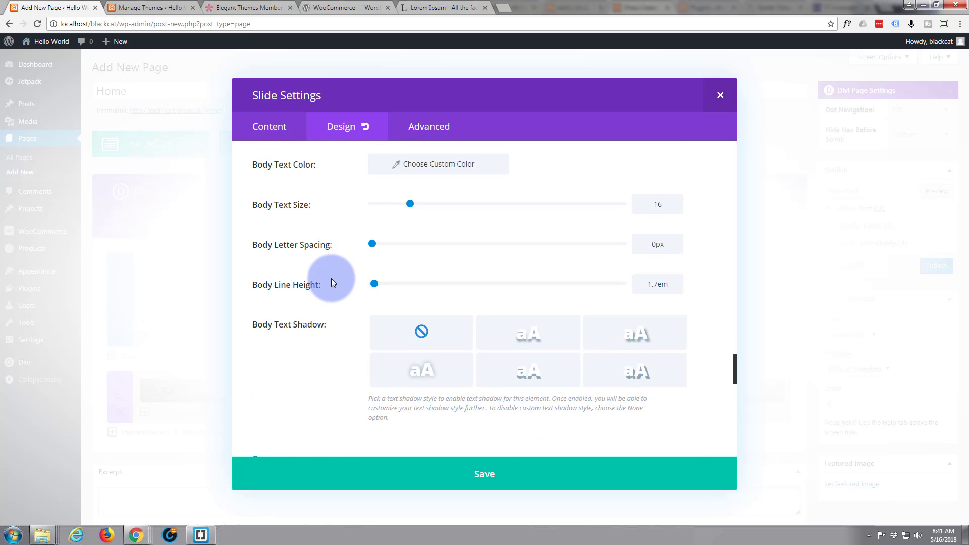
pyautogui.click(433, 267)
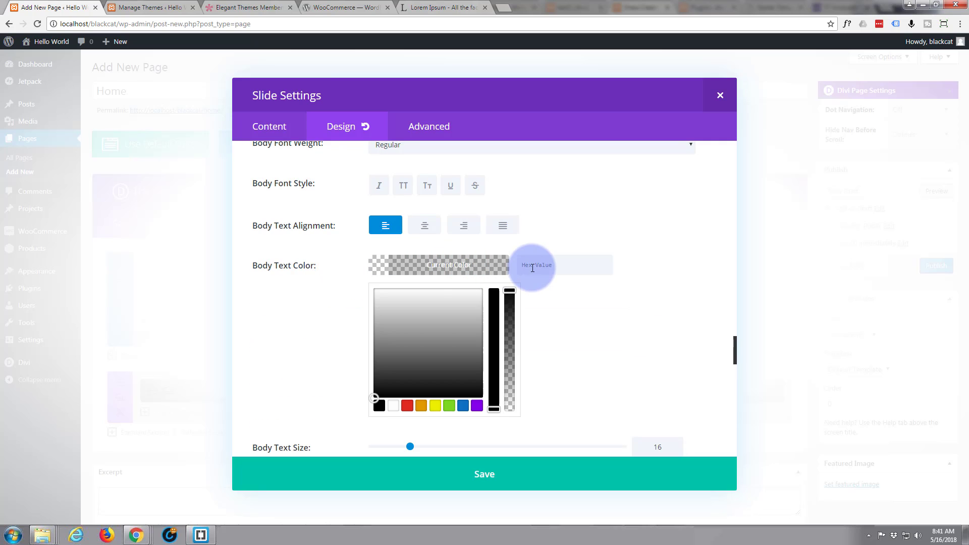
pyautogui.write('10caca')
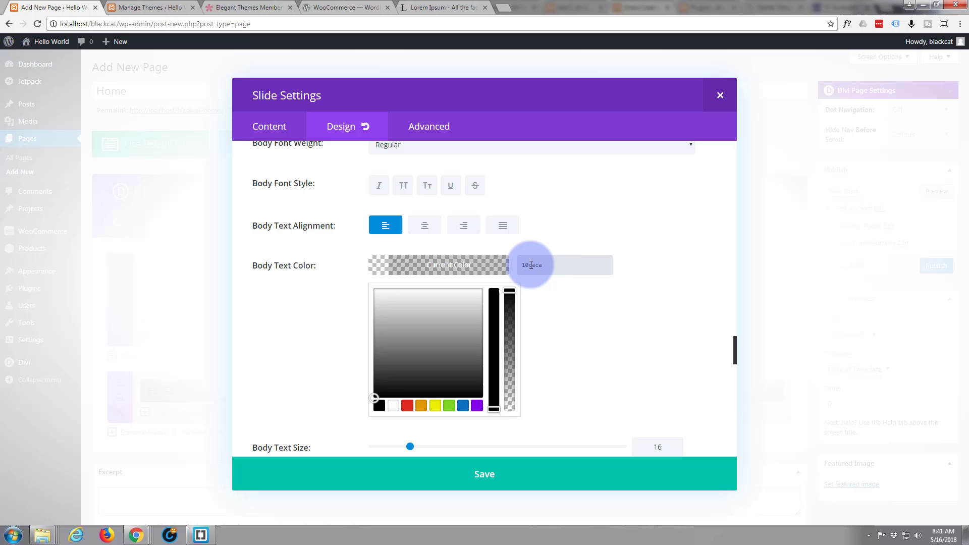
pyautogui.press('Return')
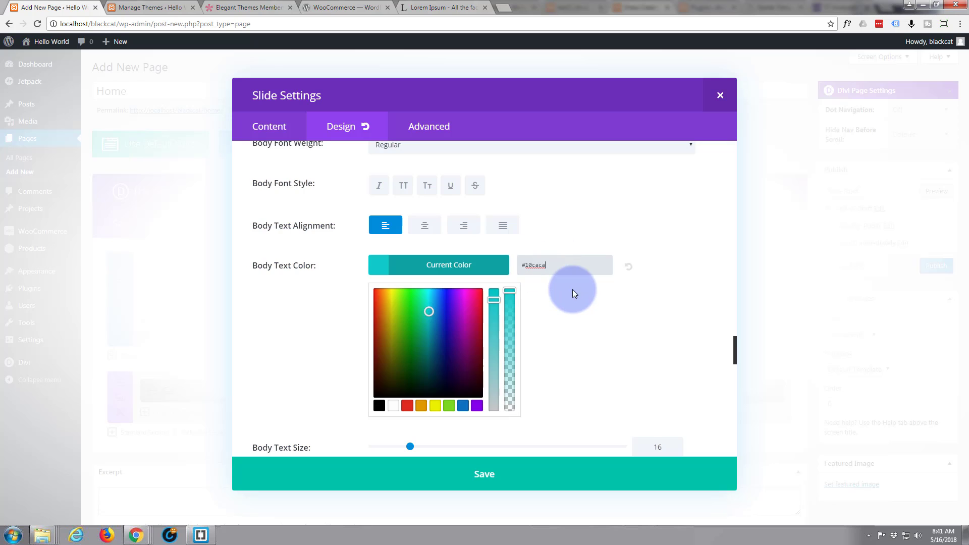
pyautogui.click(330, 340)
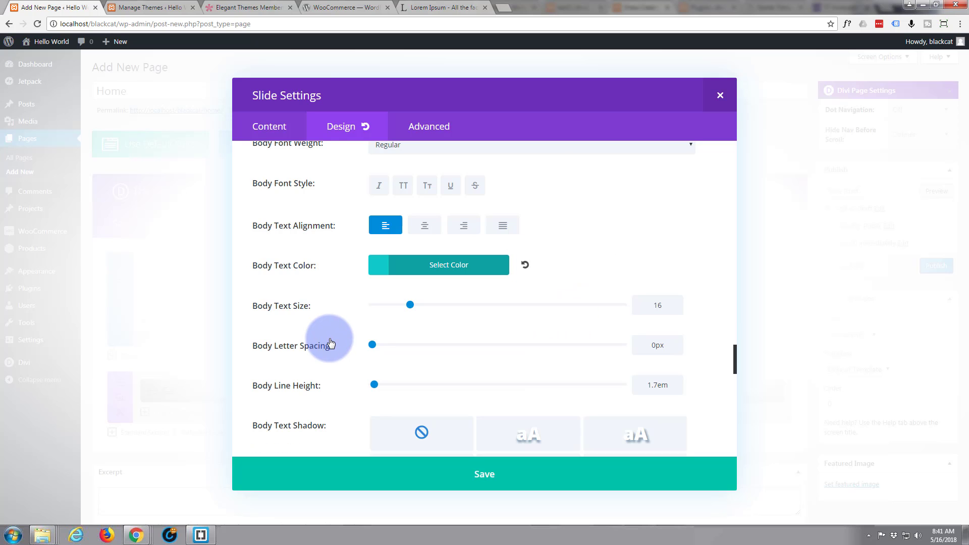
# Save the slide's settings and preview the fullwidth slider, closing the preview when done.
pyautogui.scroll(-4, 330, 339)
pyautogui.scroll(-3, 330, 338)
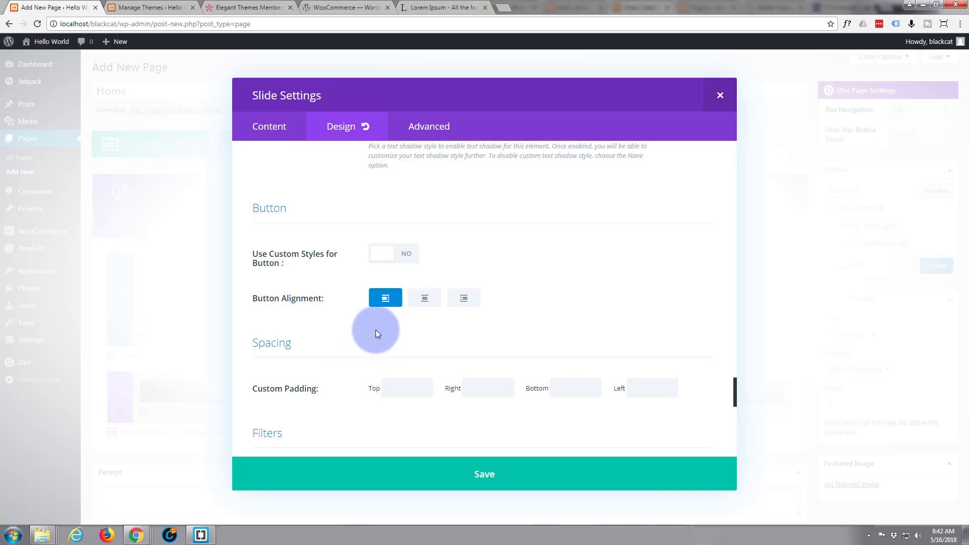
pyautogui.scroll(-1, 361, 333)
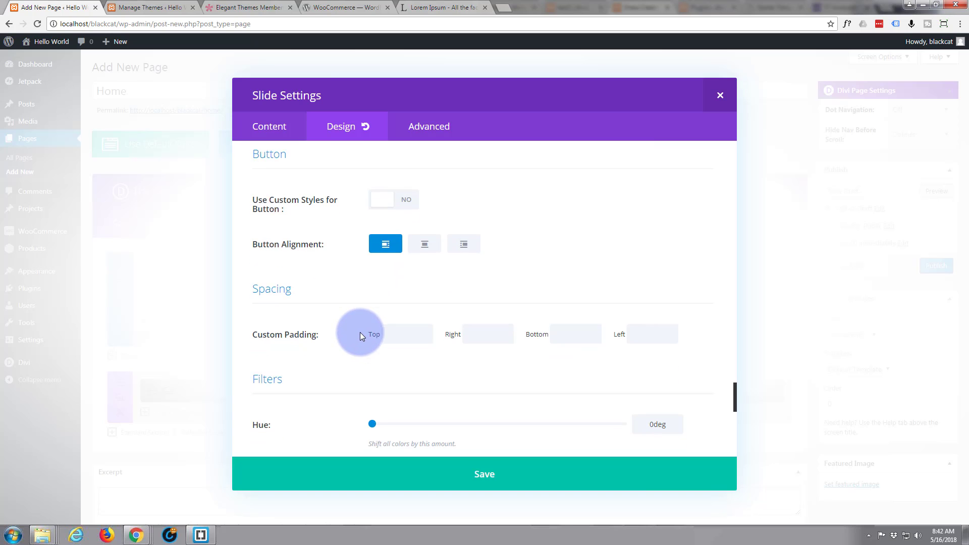
pyautogui.scroll(-1, 359, 332)
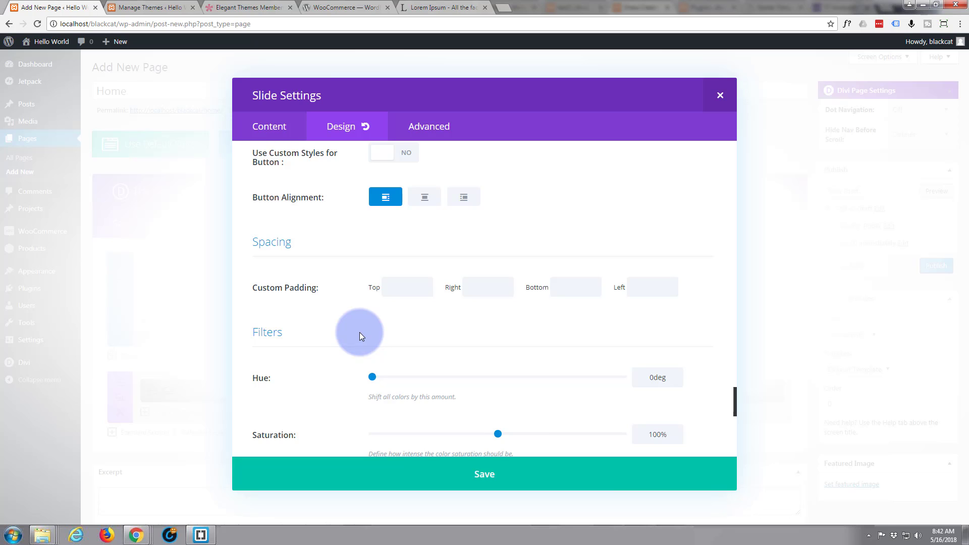
pyautogui.scroll(-1, 359, 332)
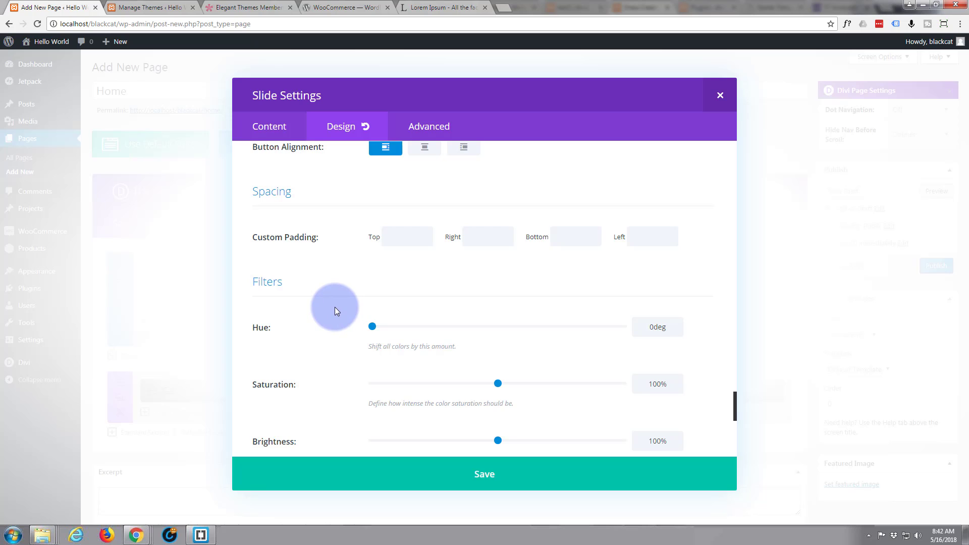
pyautogui.scroll(-2, 334, 307)
pyautogui.scroll(-1, 335, 307)
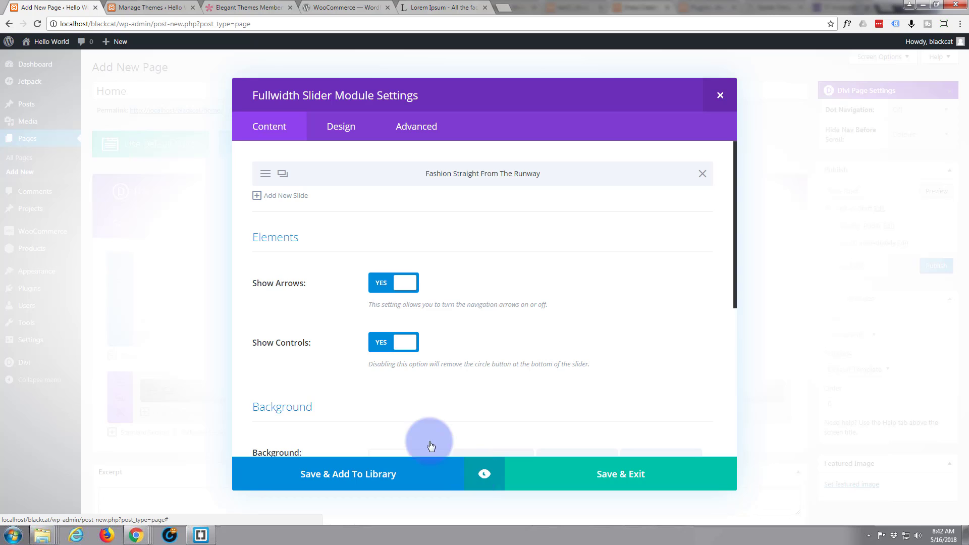
pyautogui.click(484, 477)
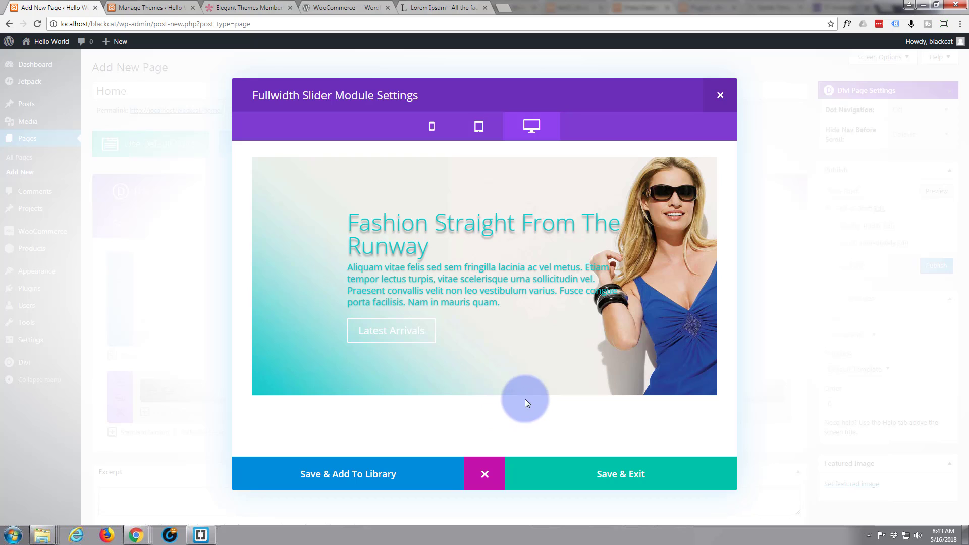
pyautogui.click(485, 475)
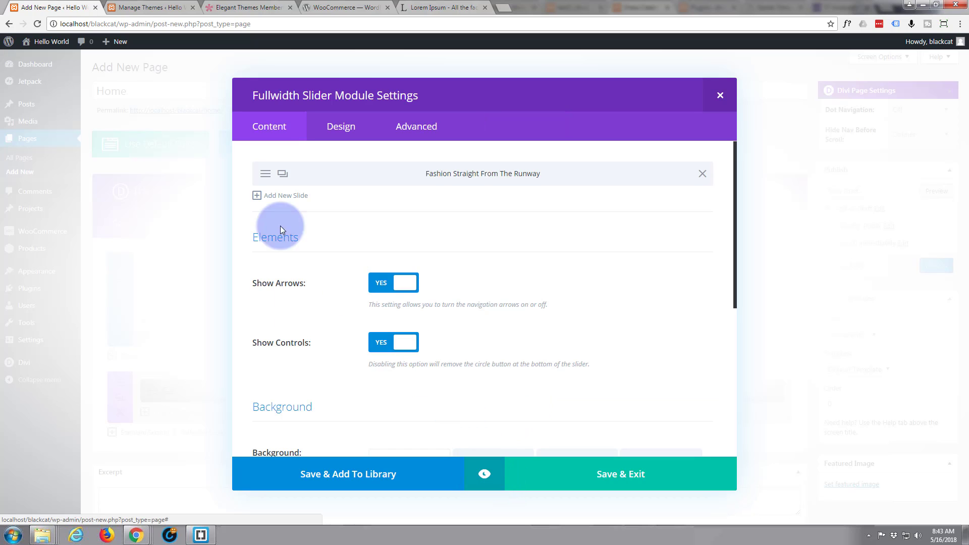
# Reopen the Fashion Straight From The Runway slide's design settings and set its title text shadow to none.
pyautogui.click(265, 176)
pyautogui.click(346, 129)
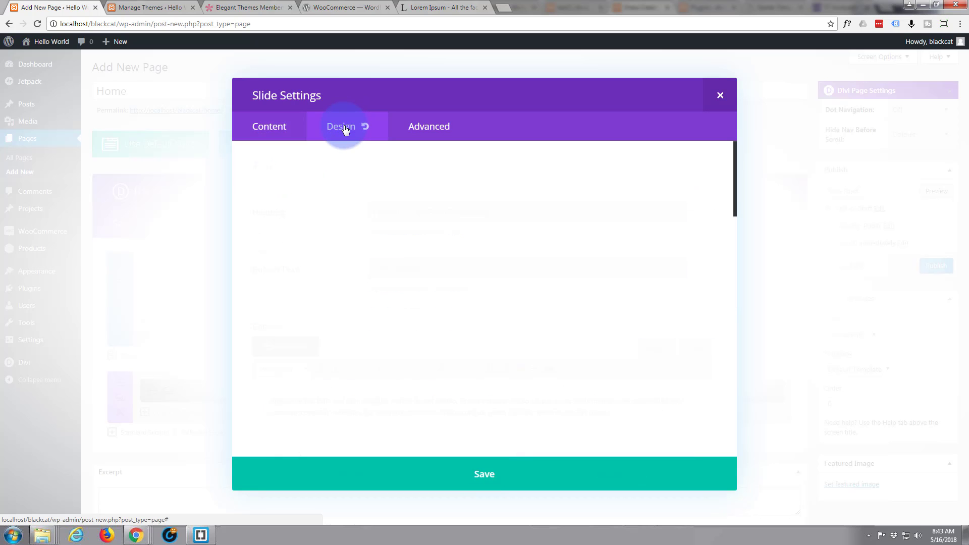
pyautogui.scroll(-2, 436, 233)
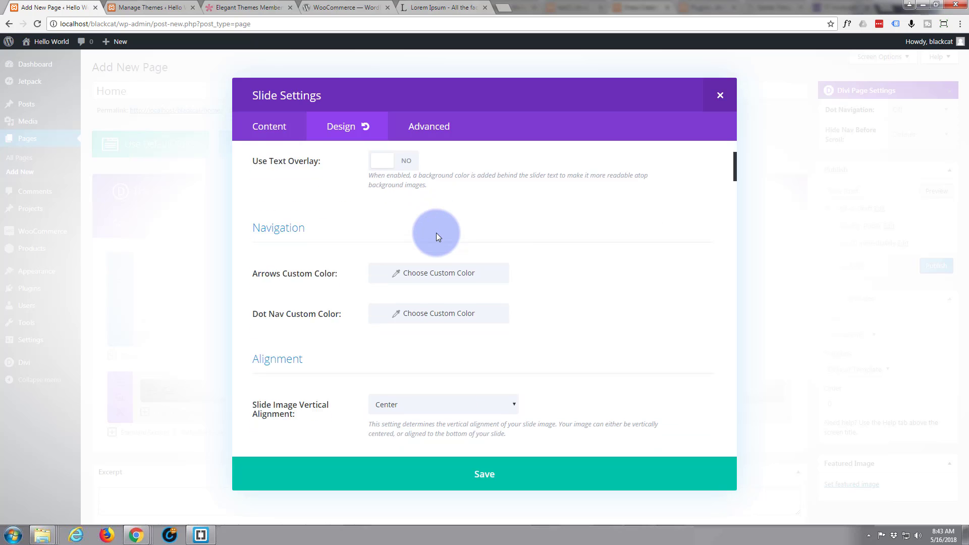
pyautogui.scroll(-8, 436, 236)
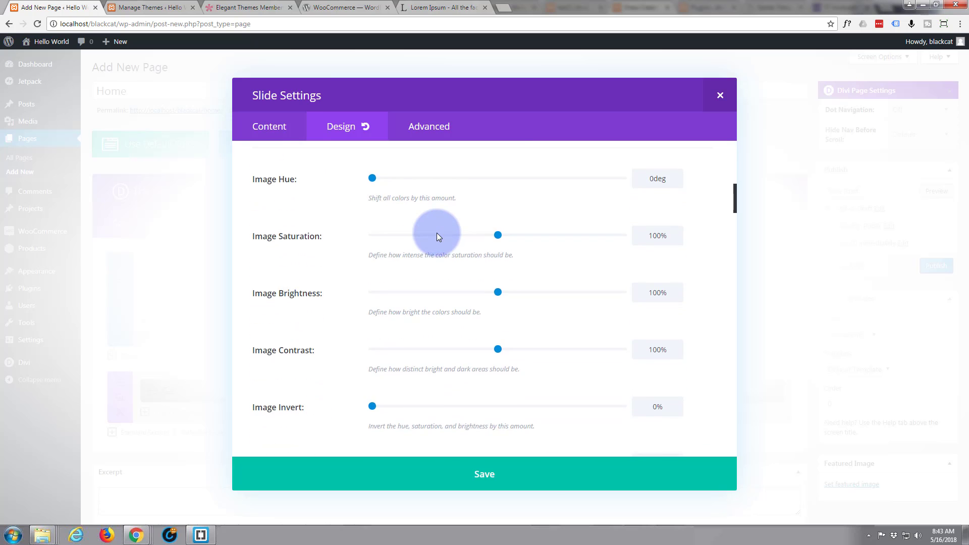
pyautogui.scroll(-8, 437, 232)
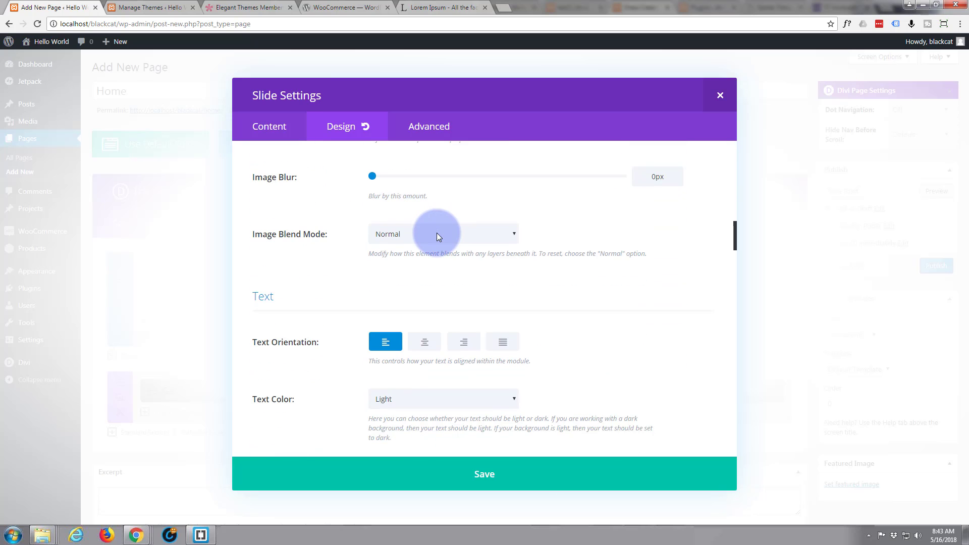
pyautogui.scroll(-3, 437, 232)
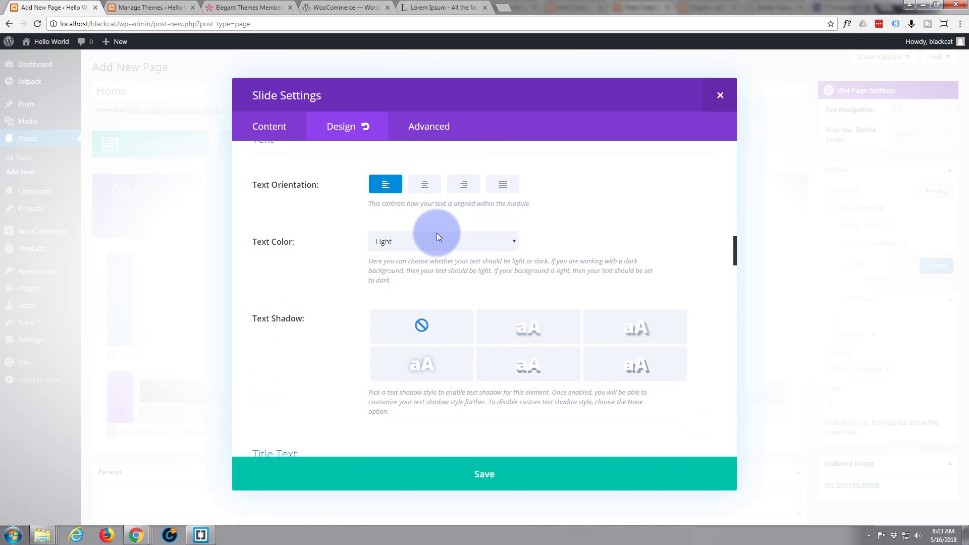
pyautogui.scroll(-5, 436, 232)
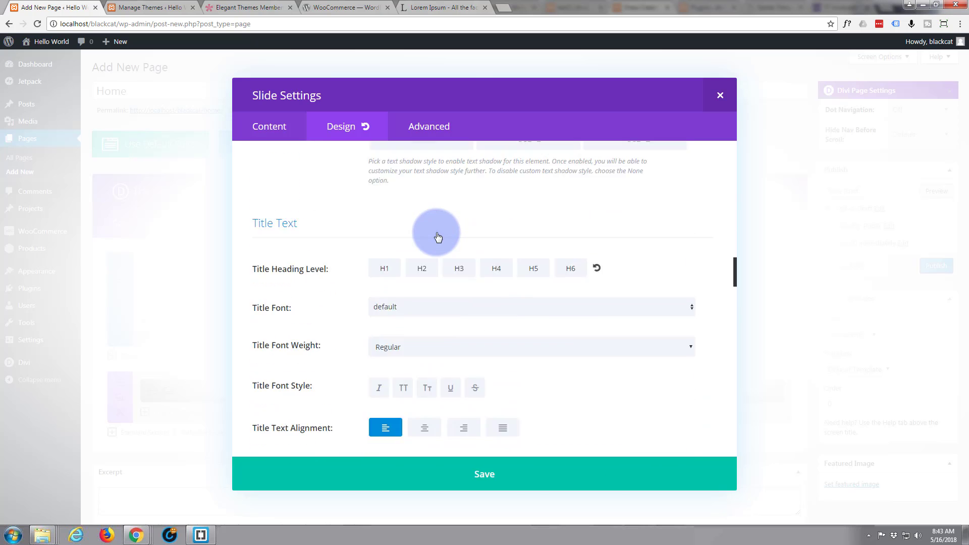
pyautogui.scroll(2, 437, 237)
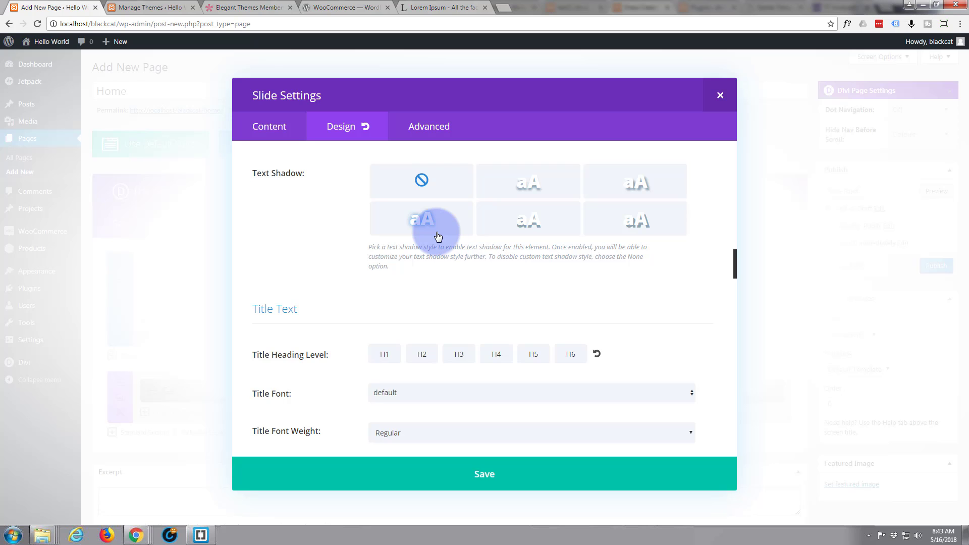
pyautogui.scroll(-2, 380, 337)
pyautogui.scroll(-6, 384, 328)
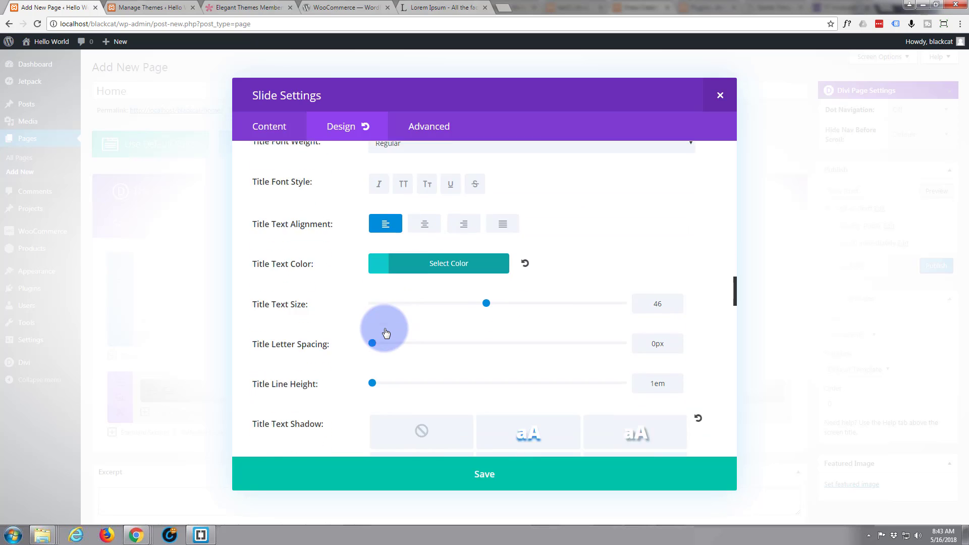
pyautogui.scroll(-3, 384, 328)
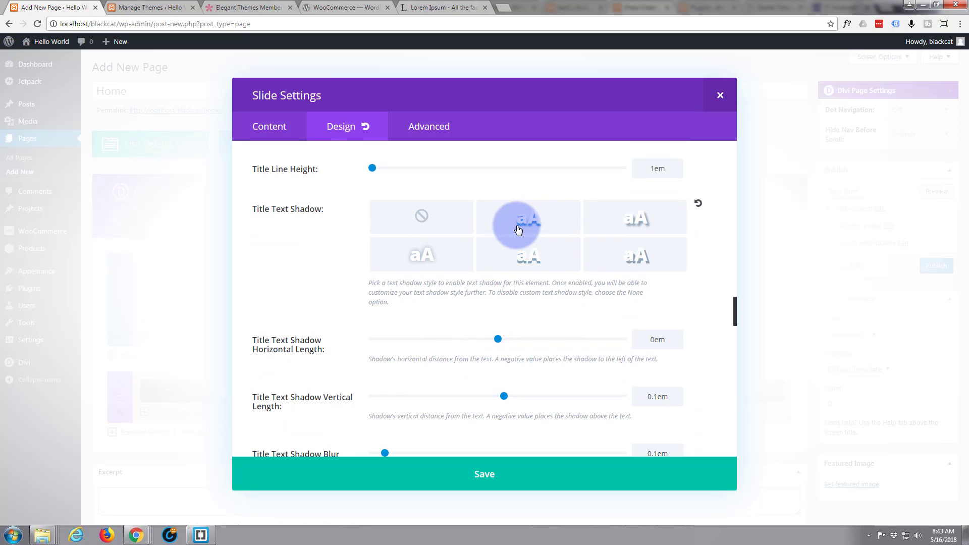
pyautogui.click(421, 215)
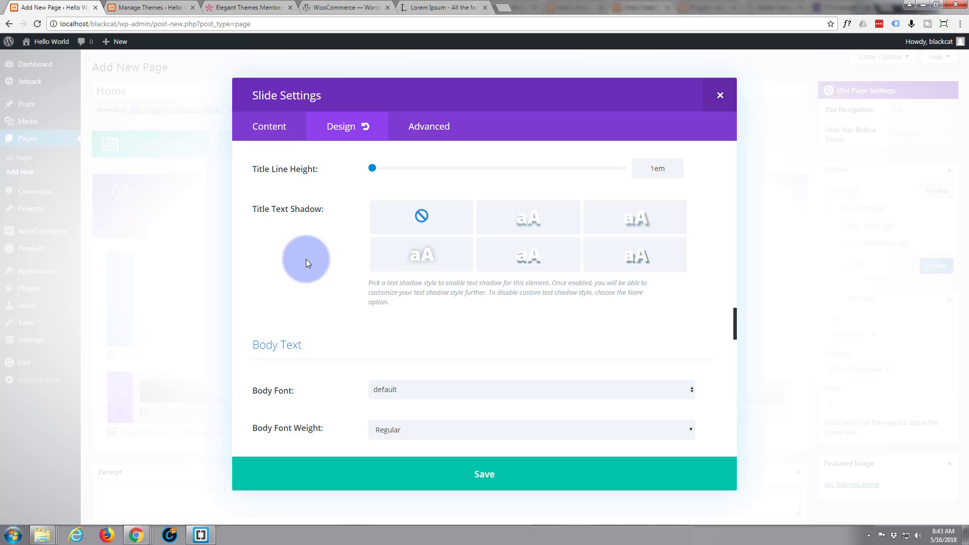
# Enable custom styles for the slide's button and set the button text color to white (#ffffff).
pyautogui.scroll(-7, 306, 259)
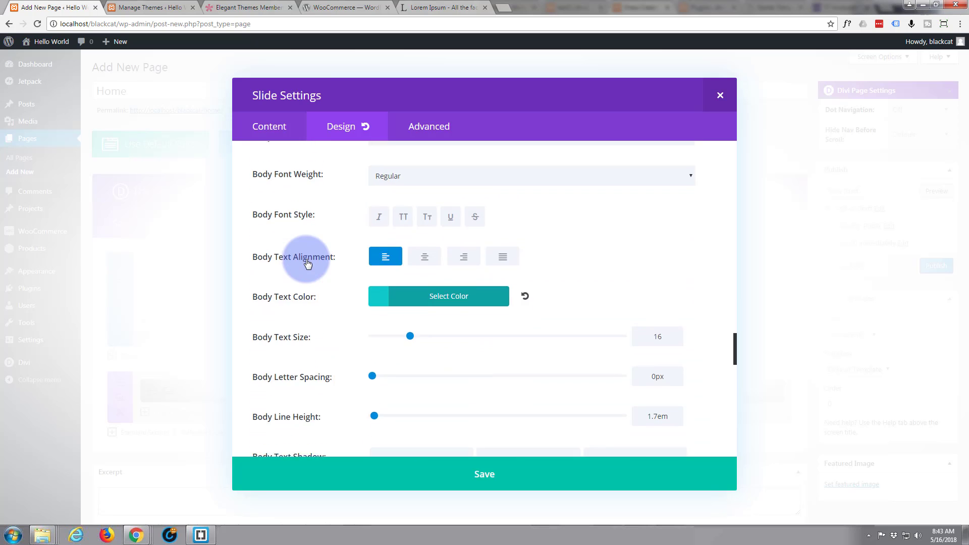
pyautogui.scroll(-2, 353, 250)
pyautogui.scroll(-3, 320, 264)
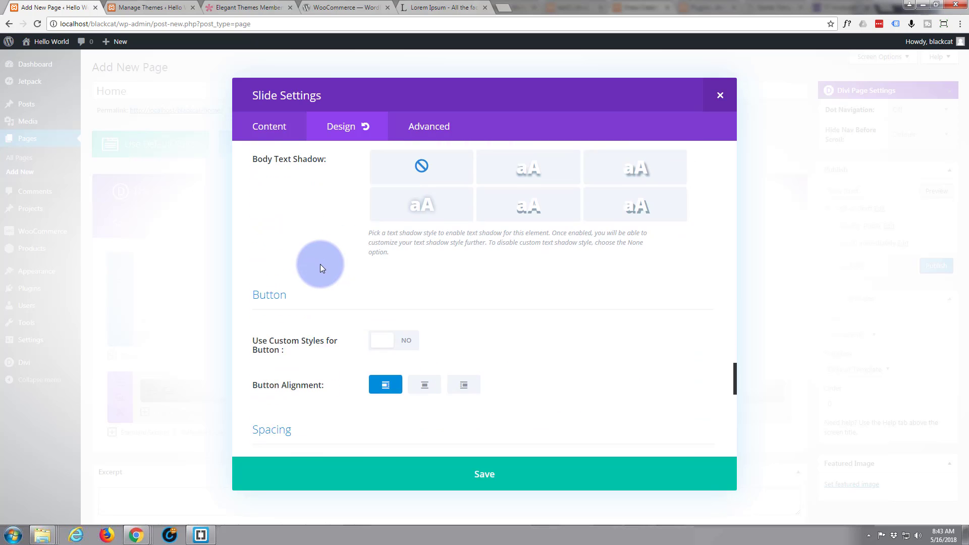
pyautogui.scroll(-1, 320, 264)
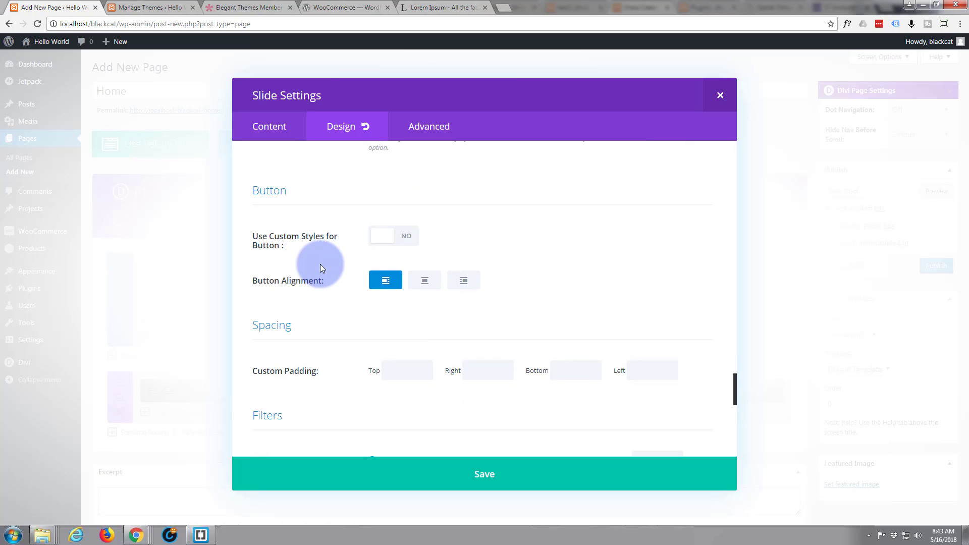
pyautogui.scroll(-1, 319, 263)
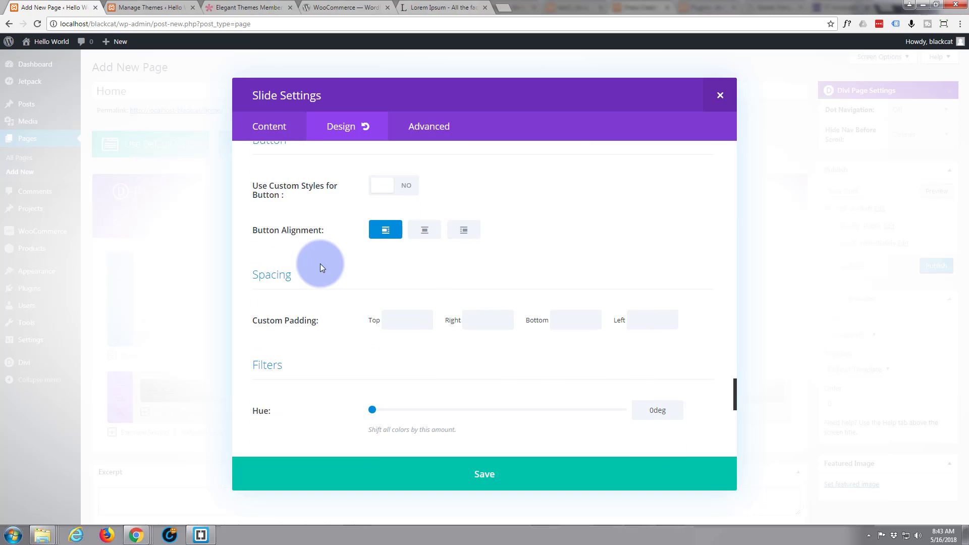
pyautogui.click(408, 187)
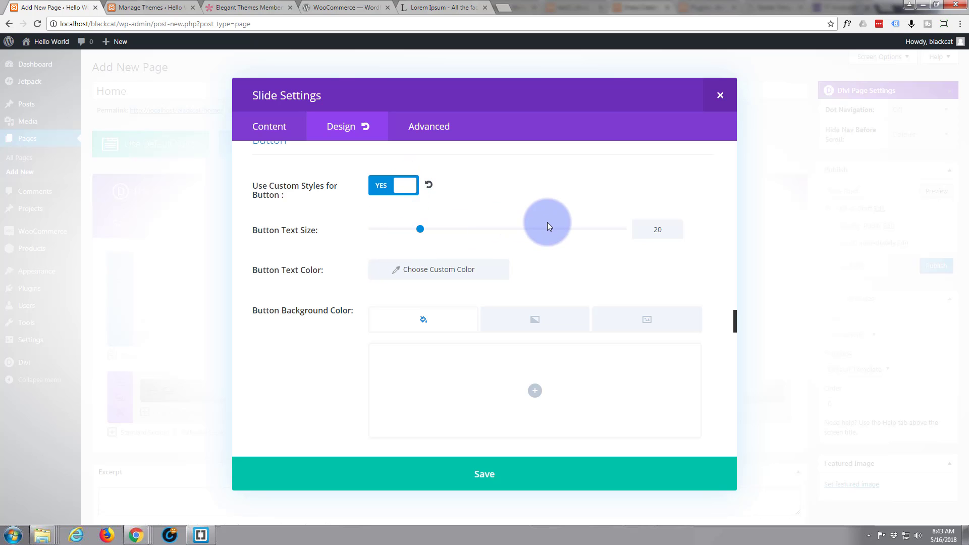
pyautogui.click(432, 276)
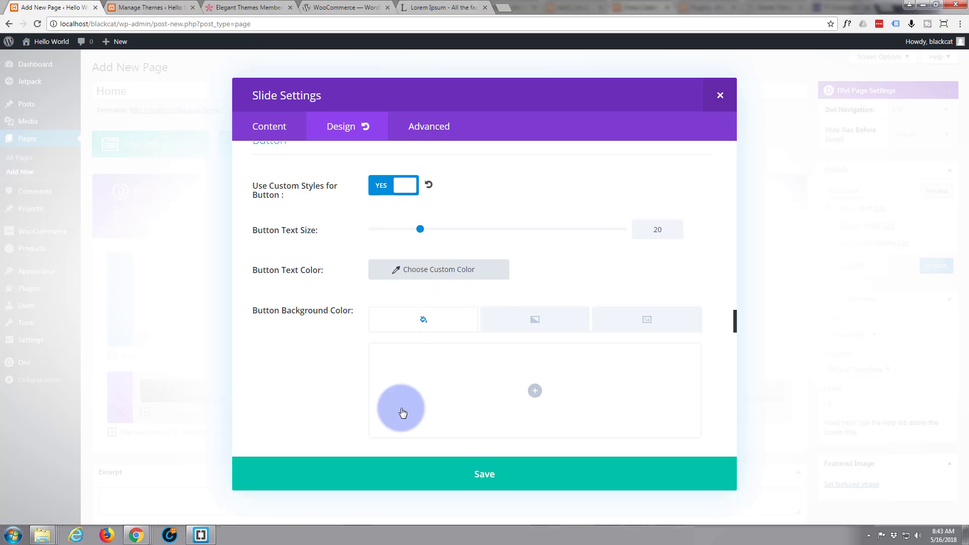
pyautogui.click(393, 411)
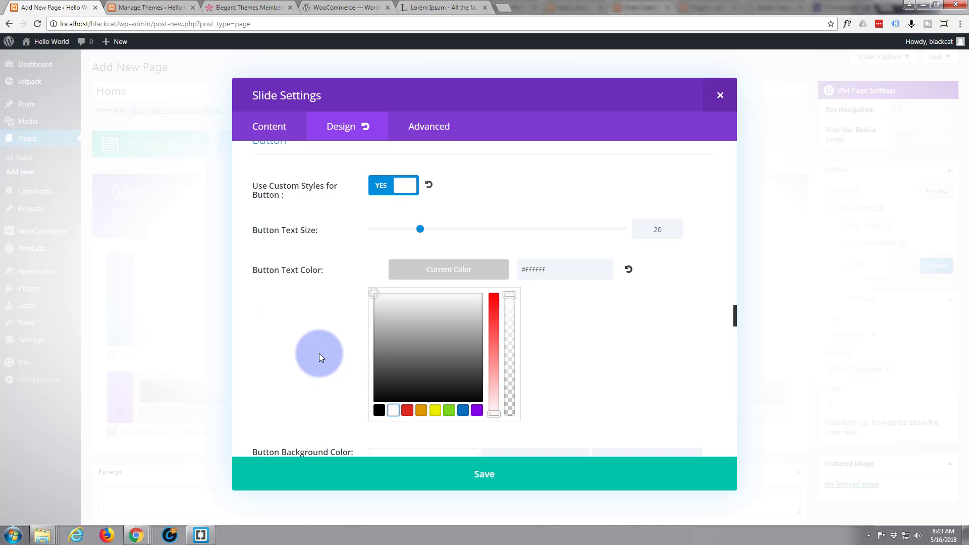
# Set the slide button's background to a solid color with the hex value 10caca.
pyautogui.scroll(-4, 321, 352)
pyautogui.scroll(-1, 325, 348)
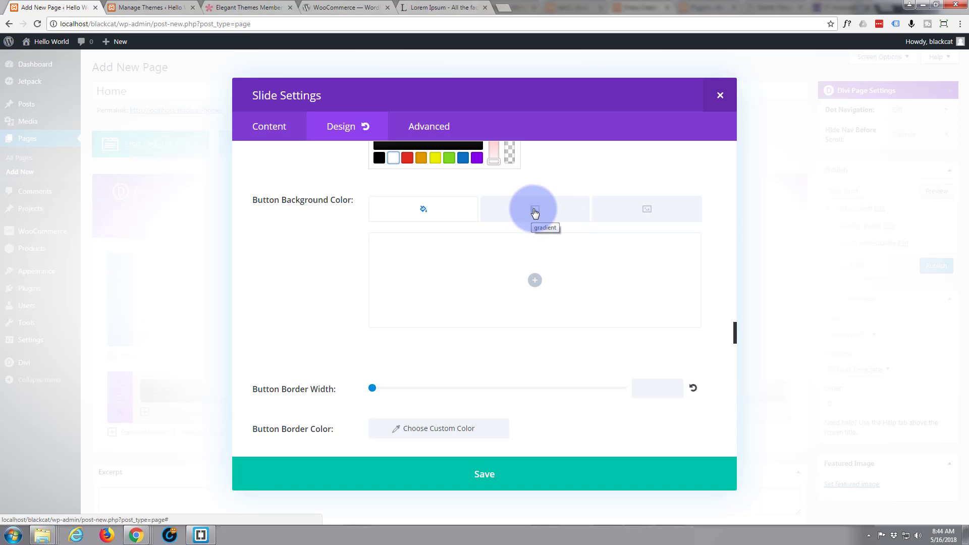
pyautogui.scroll(-3, 427, 211)
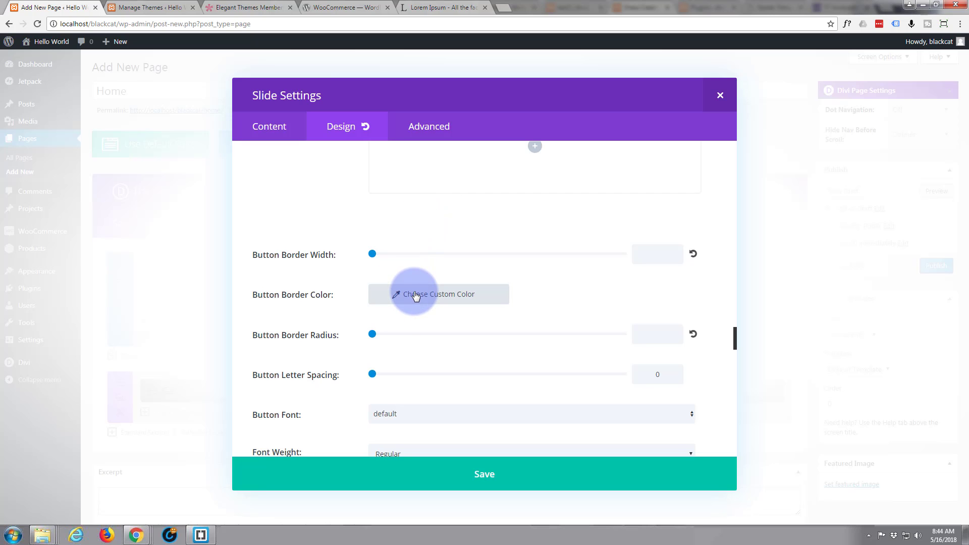
pyautogui.scroll(2, 406, 287)
pyautogui.scroll(1, 406, 283)
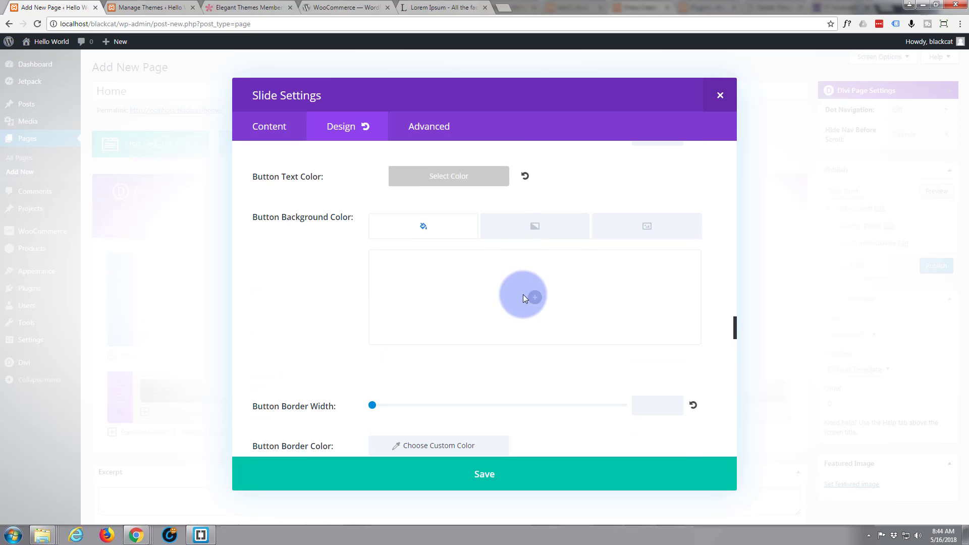
pyautogui.click(536, 301)
pyautogui.click(397, 269)
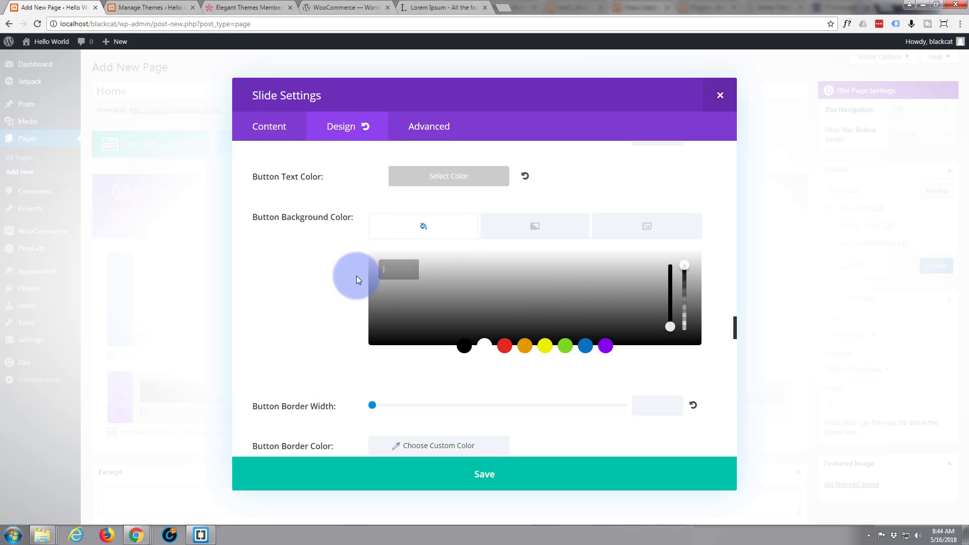
pyautogui.moveTo(566, 325); pyautogui.dragTo(558, 309)
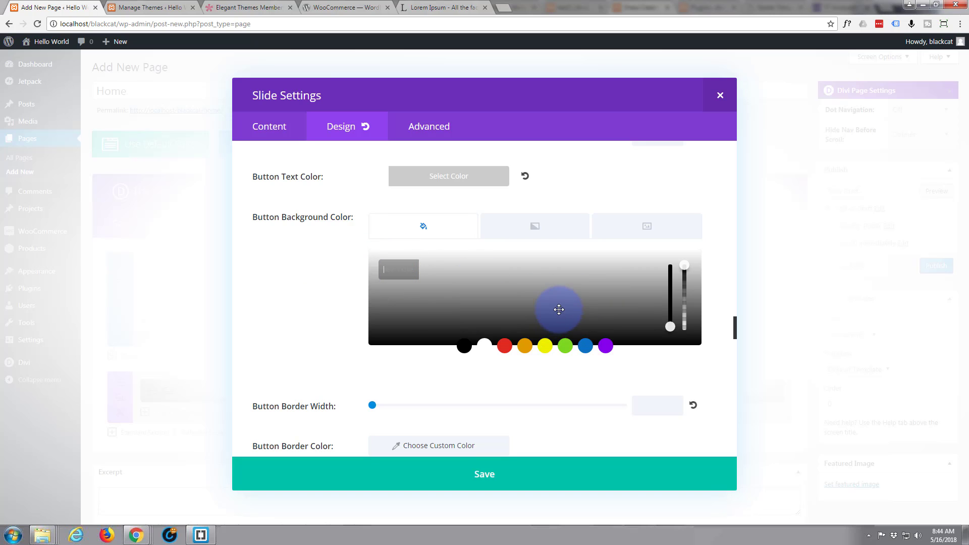
pyautogui.click(586, 345)
pyautogui.moveTo(563, 274); pyautogui.dragTo(538, 282)
pyautogui.click(416, 267)
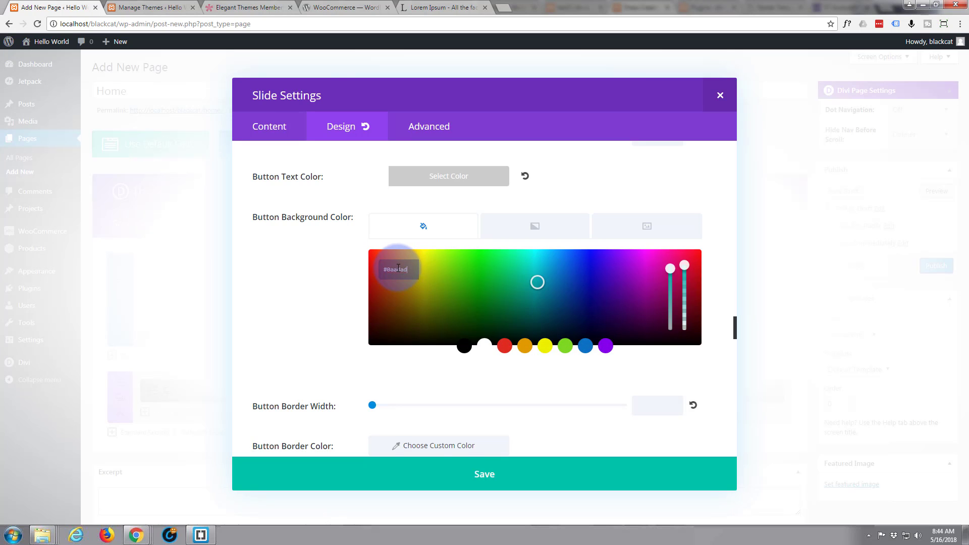
pyautogui.moveTo(417, 267); pyautogui.dragTo(366, 275)
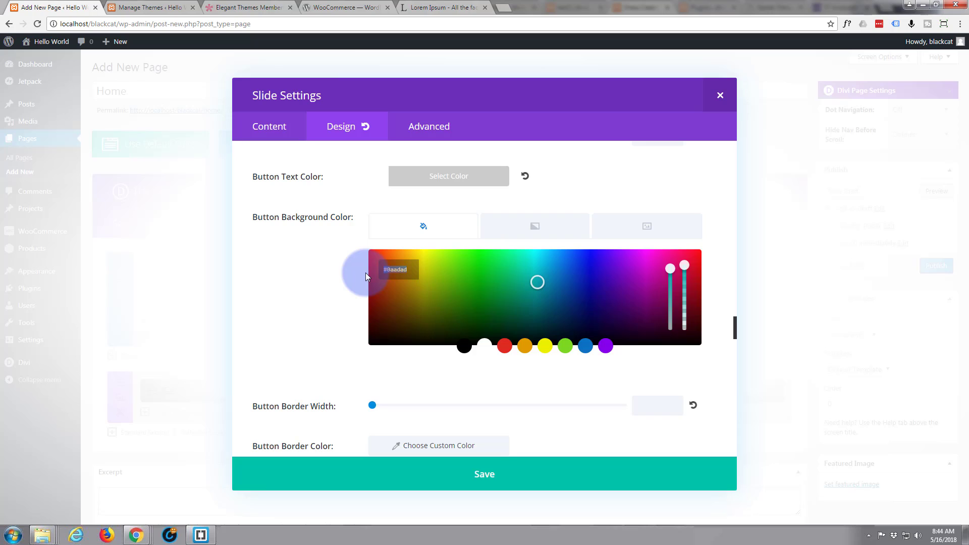
pyautogui.write('10caca')
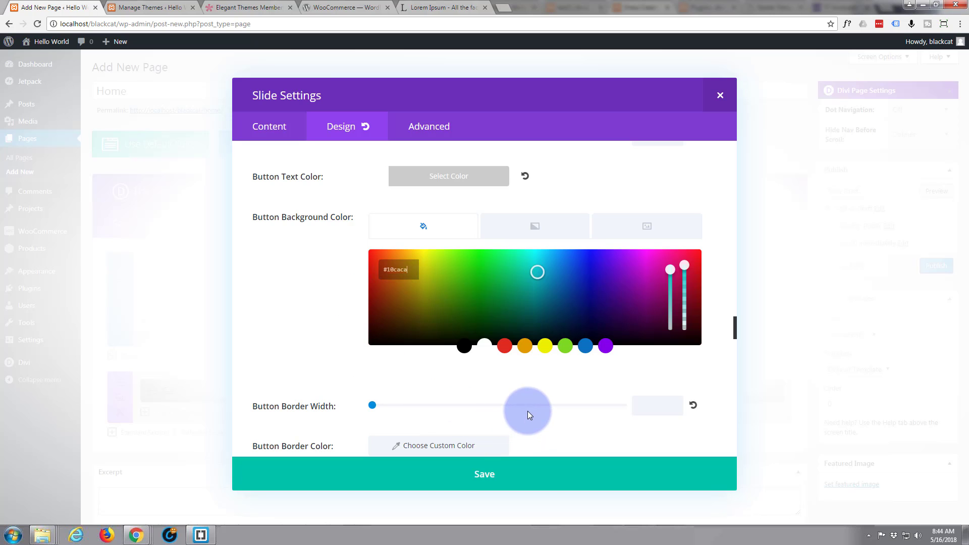
# Turn off the button icon in the slide's button design settings.
pyautogui.scroll(-1, 527, 404)
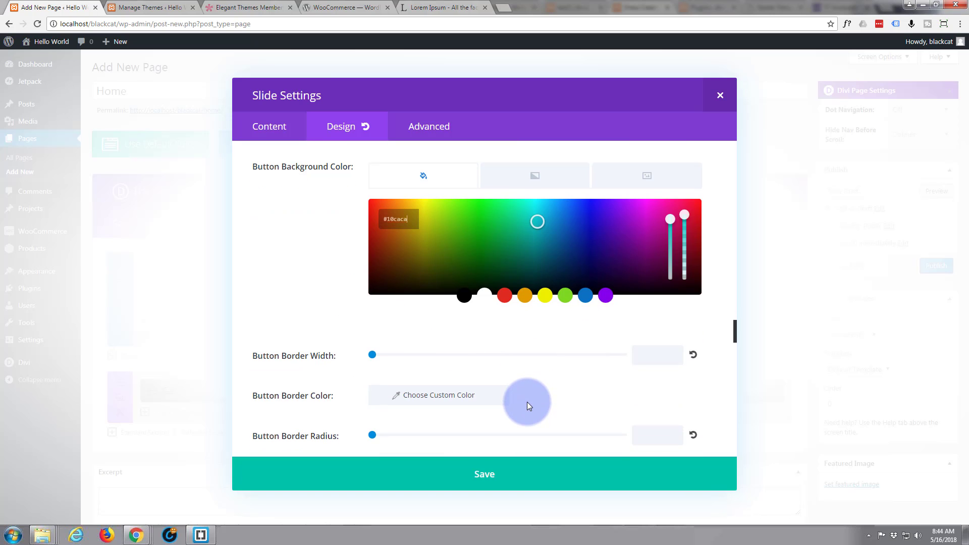
pyautogui.scroll(-2, 452, 274)
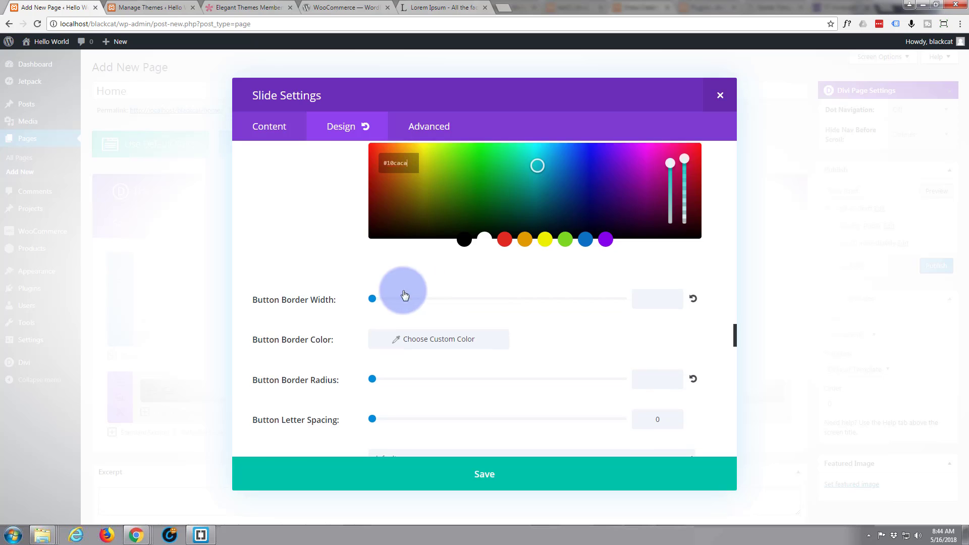
pyautogui.scroll(-5, 355, 351)
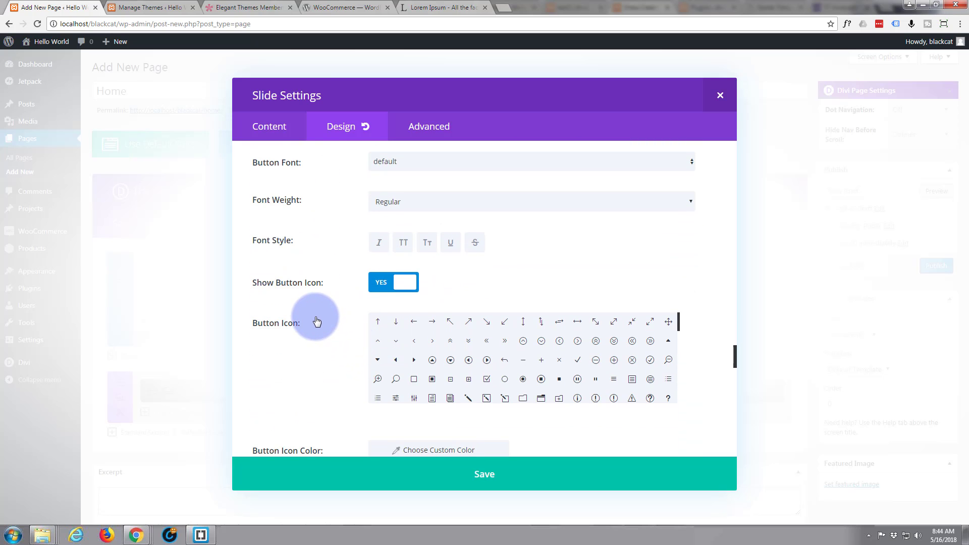
pyautogui.click(401, 282)
# Set the button's hover background color to 10caca, keep it fully opaque, and darken it to #058784.
pyautogui.scroll(-3, 335, 290)
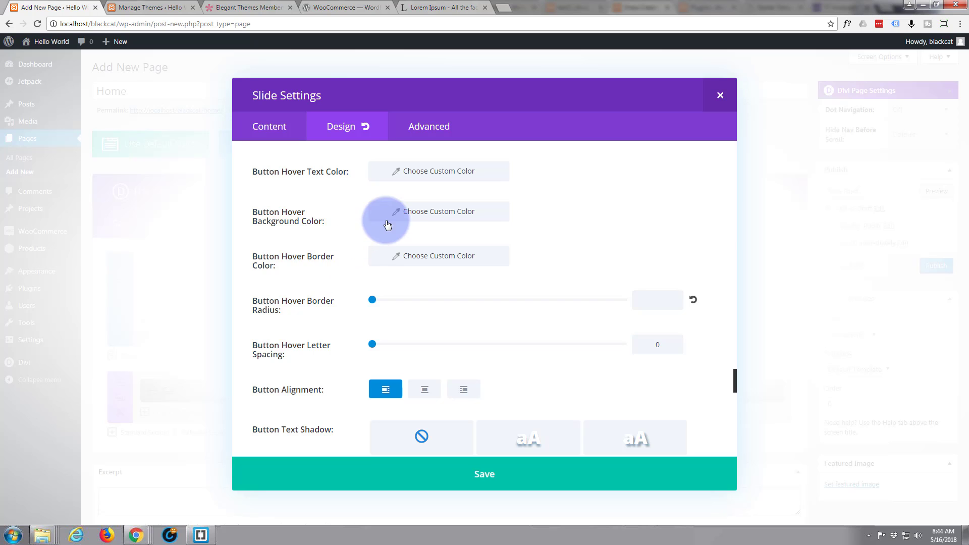
pyautogui.click(443, 212)
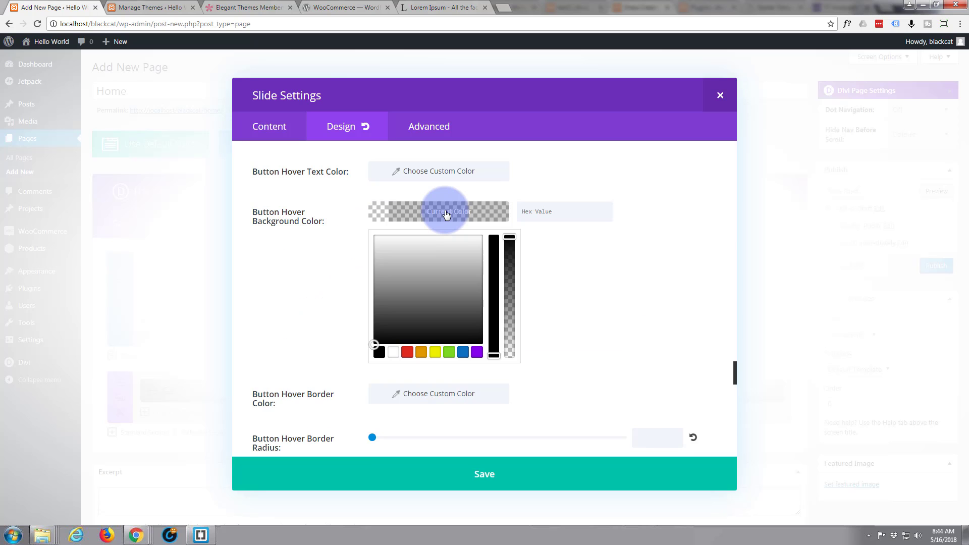
pyautogui.click(553, 213)
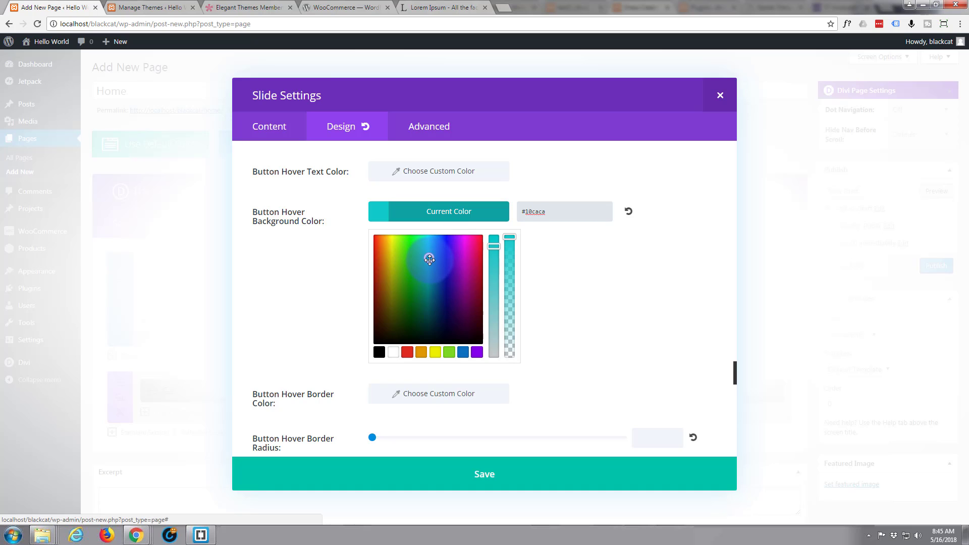
pyautogui.moveTo(509, 238); pyautogui.dragTo(506, 287)
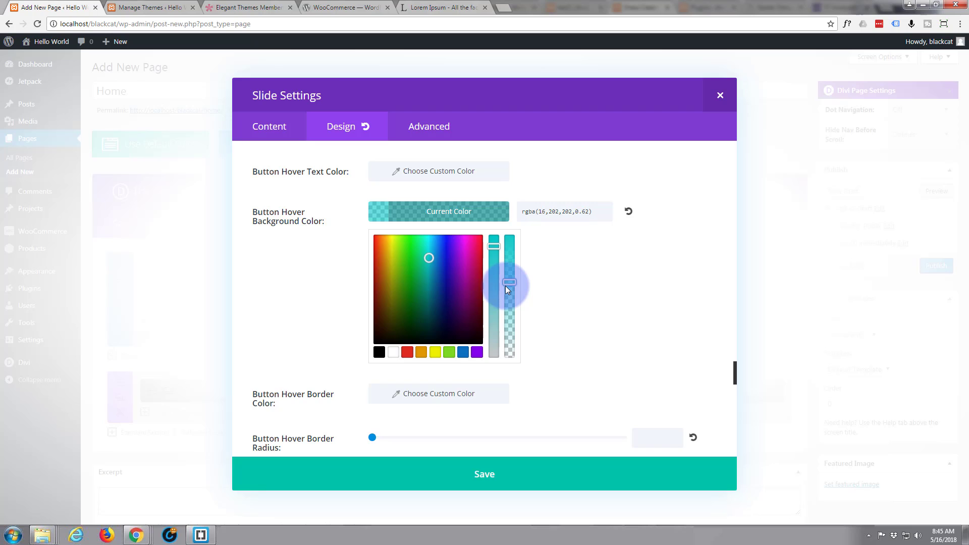
pyautogui.moveTo(506, 287); pyautogui.dragTo(510, 236)
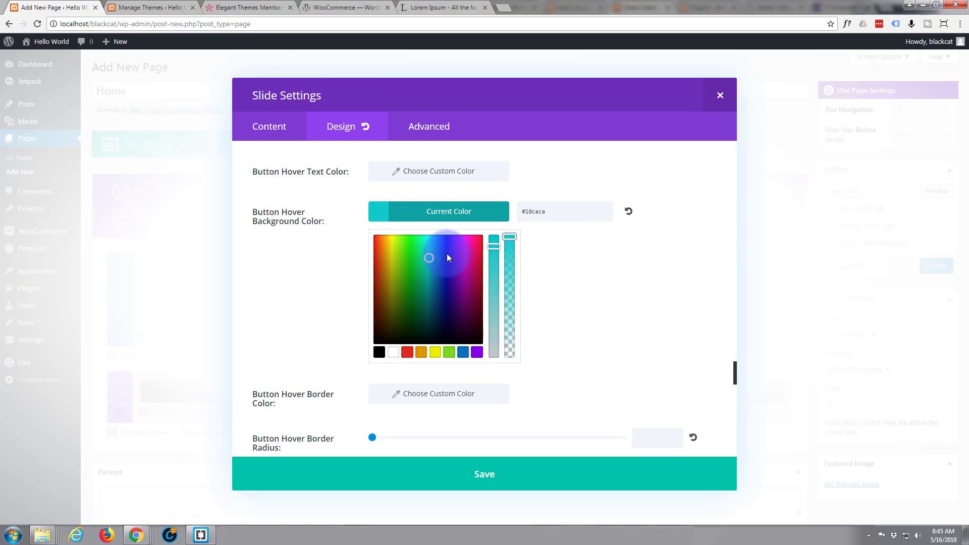
pyautogui.moveTo(429, 258); pyautogui.dragTo(428, 286)
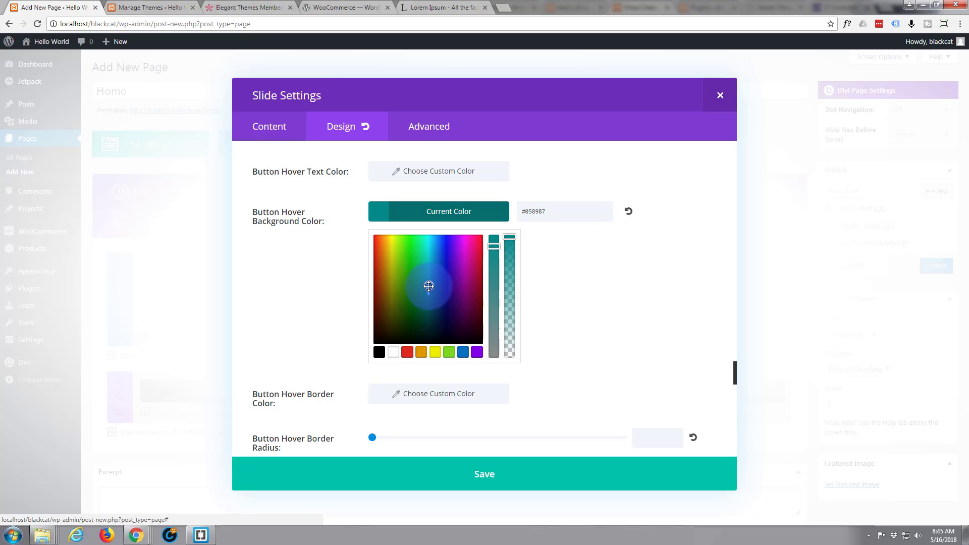
pyautogui.moveTo(428, 286); pyautogui.dragTo(428, 286)
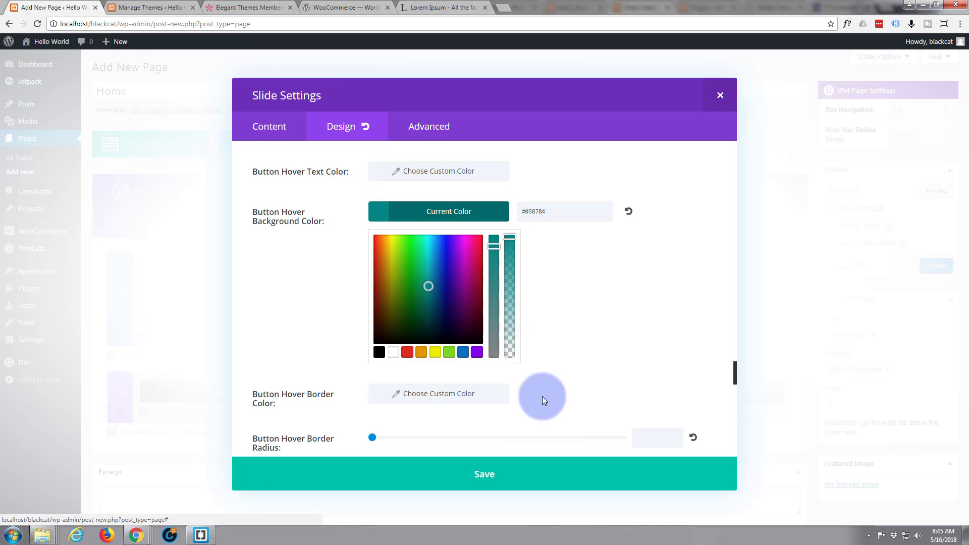
# Save the slide's button styling and preview the fullwidth slider, closing the preview when done.
pyautogui.click(494, 482)
pyautogui.click(493, 481)
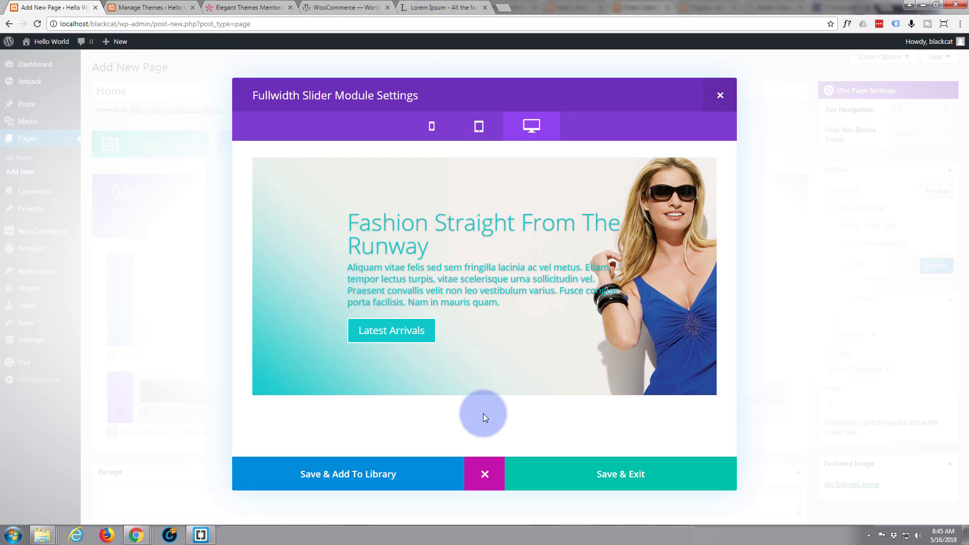
pyautogui.click(485, 473)
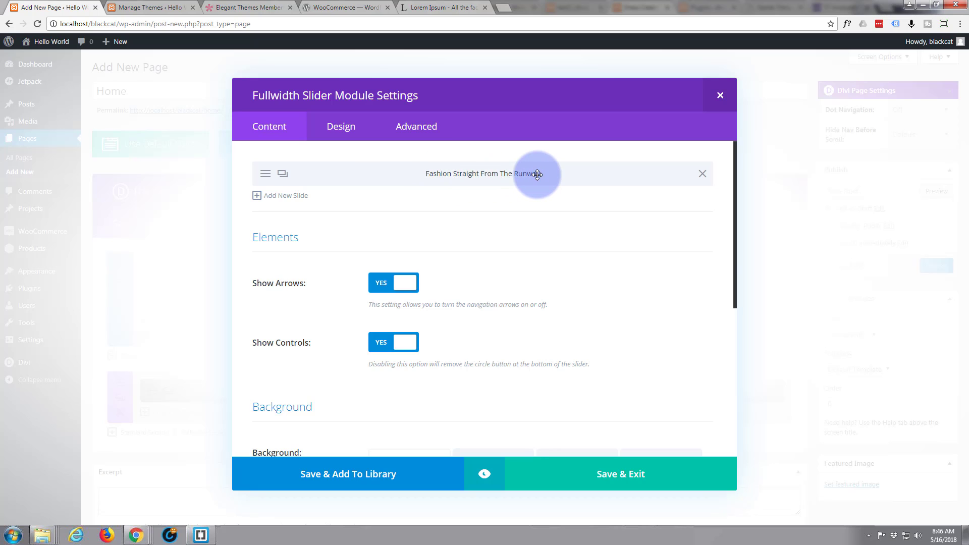
# Duplicate the Fashion Straight From The Runway slide three times to make four slides.
pyautogui.click(282, 175)
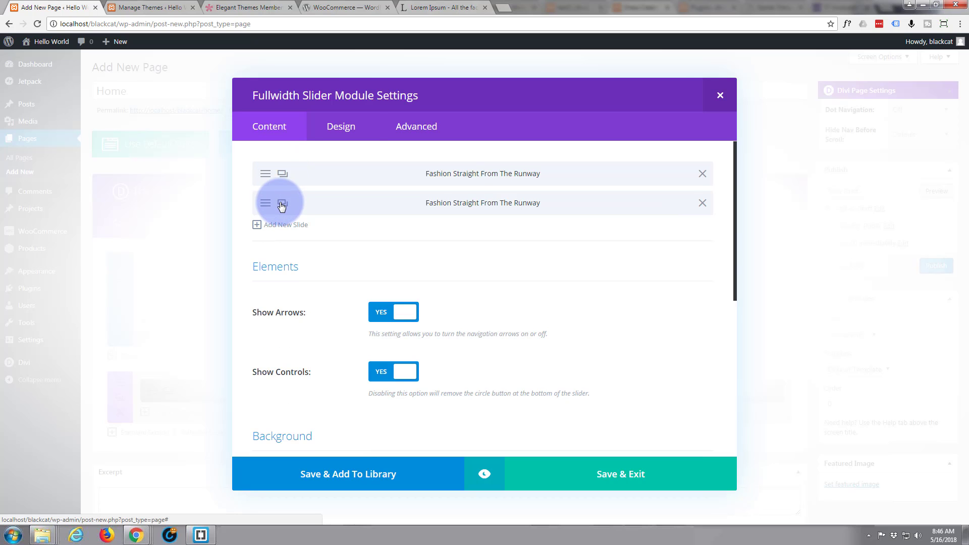
pyautogui.click(282, 205)
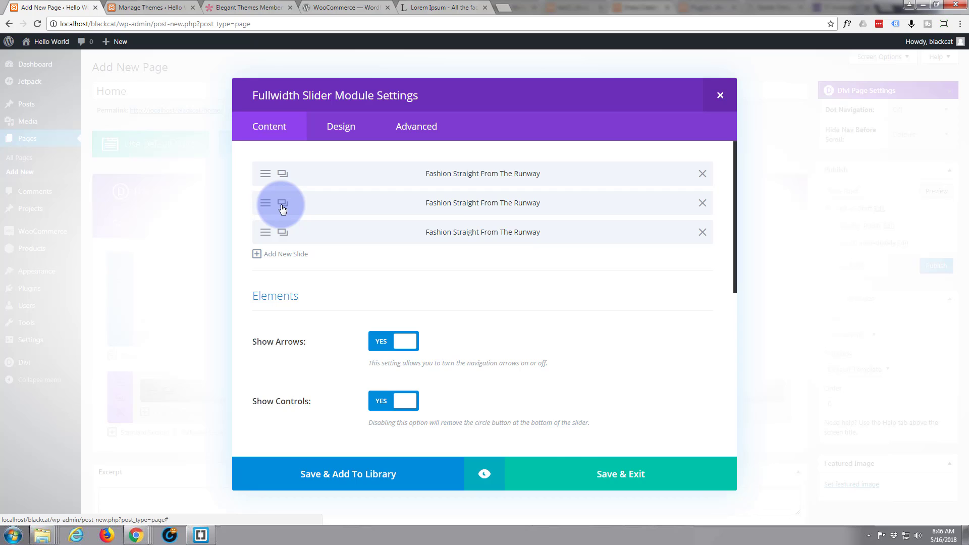
pyautogui.click(282, 208)
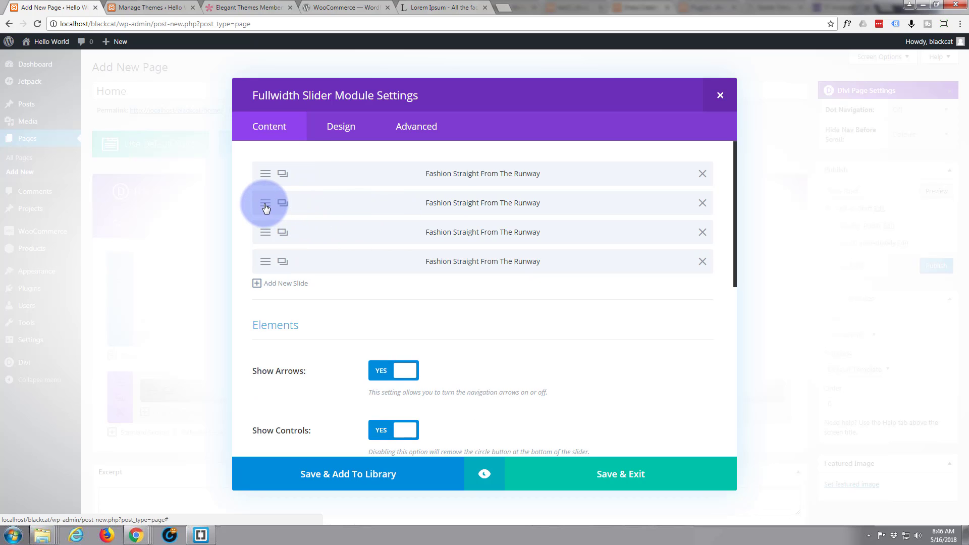
# Open the second slide's settings and change its heading to "Straight From Paris".
pyautogui.click(265, 204)
pyautogui.doubleClick(381, 211)
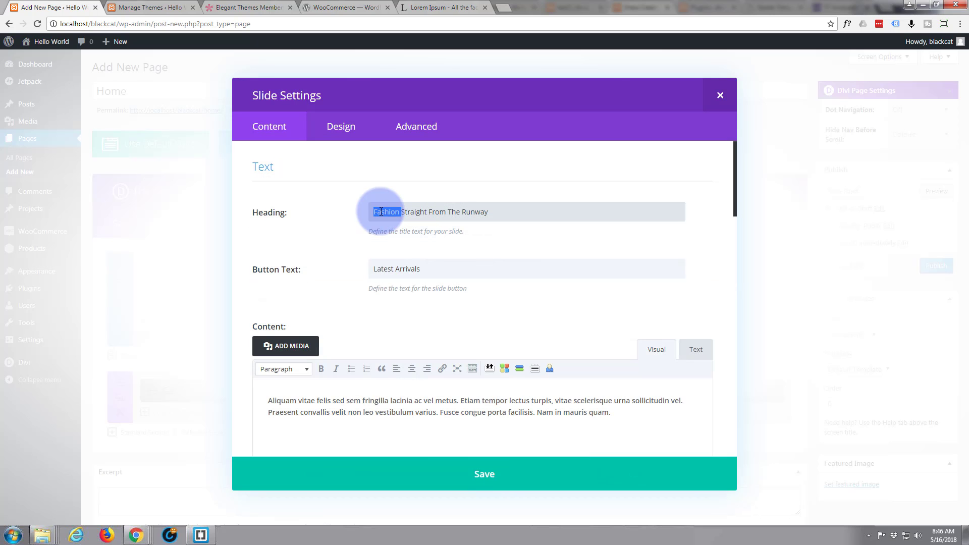
pyautogui.press('BackSpace')
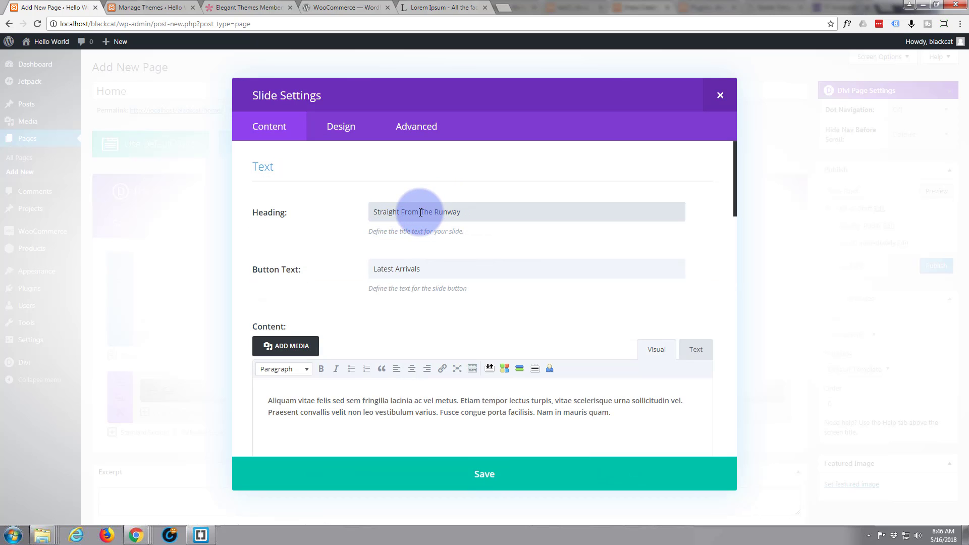
pyautogui.moveTo(421, 212); pyautogui.dragTo(469, 212)
pyautogui.write('Paris')
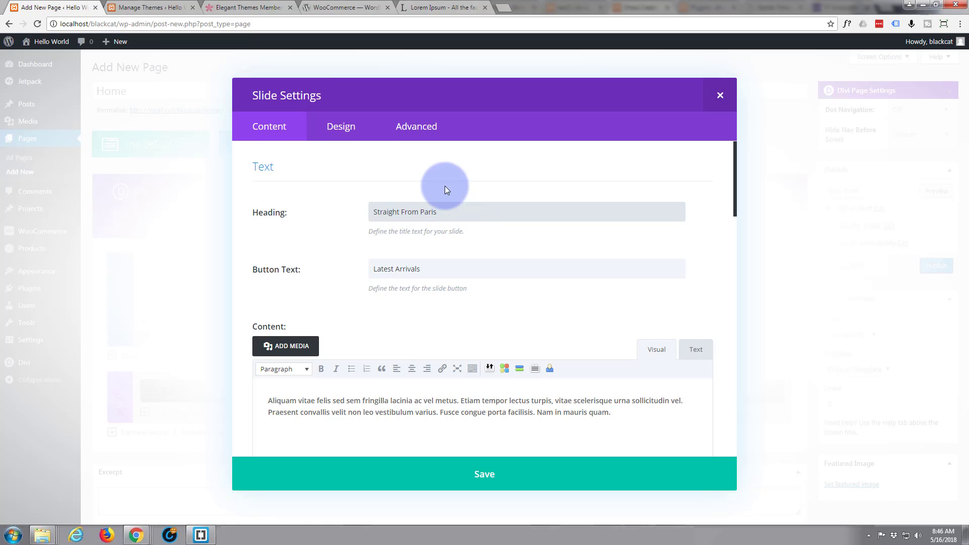
pyautogui.click(345, 201)
# Delete "Fusce congue porta facilisis. Nam in mauris quam." from the end of the second slide's body text.
pyautogui.scroll(-2, 345, 204)
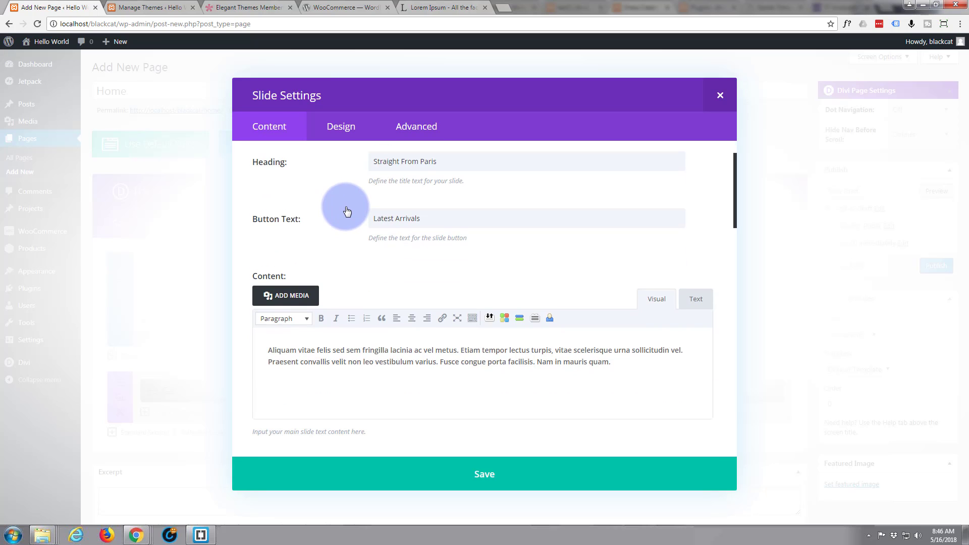
pyautogui.scroll(-5, 346, 206)
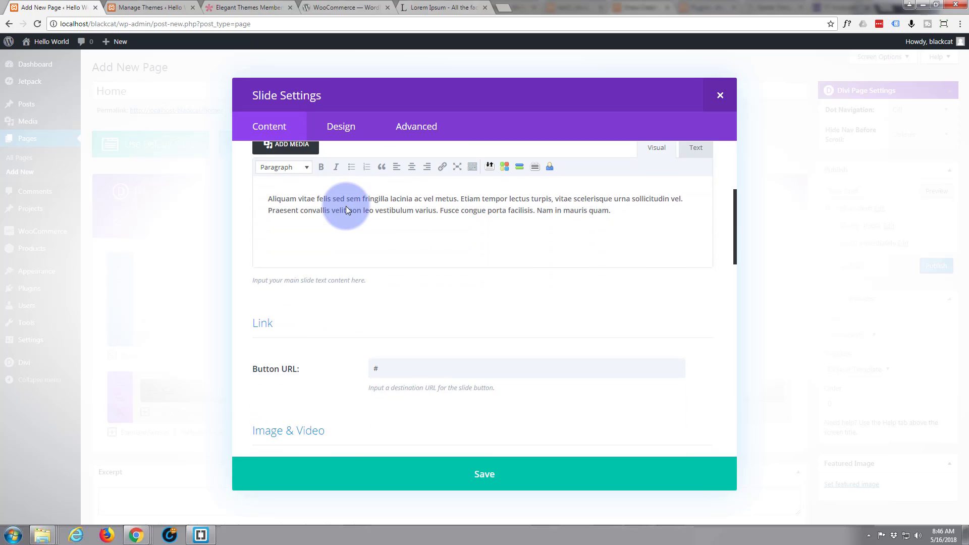
pyautogui.scroll(1, 347, 206)
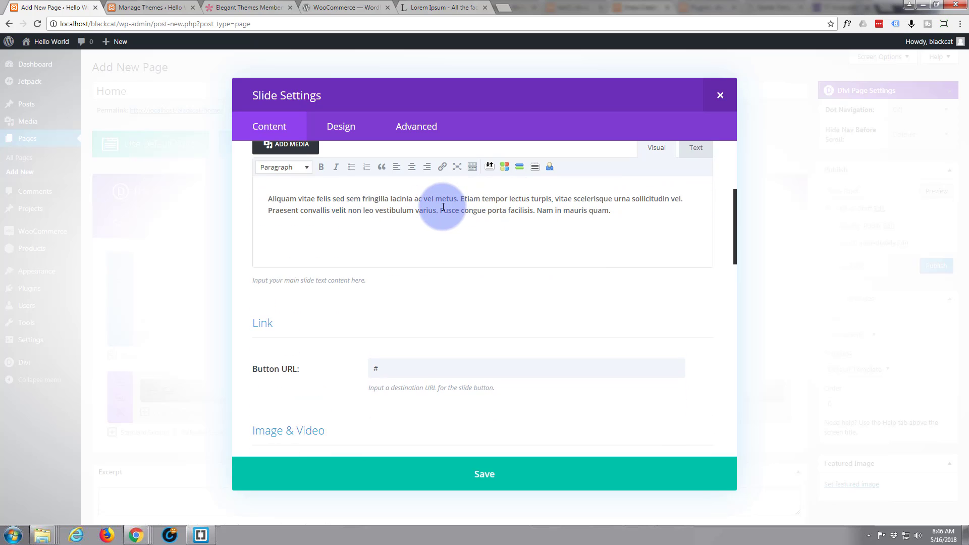
pyautogui.moveTo(440, 210); pyautogui.dragTo(629, 219)
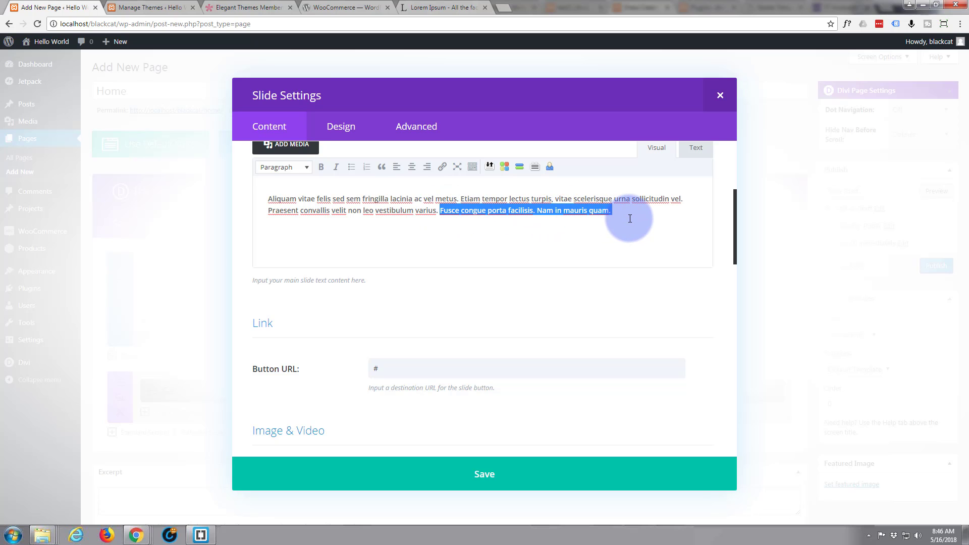
pyautogui.press('BackSpace')
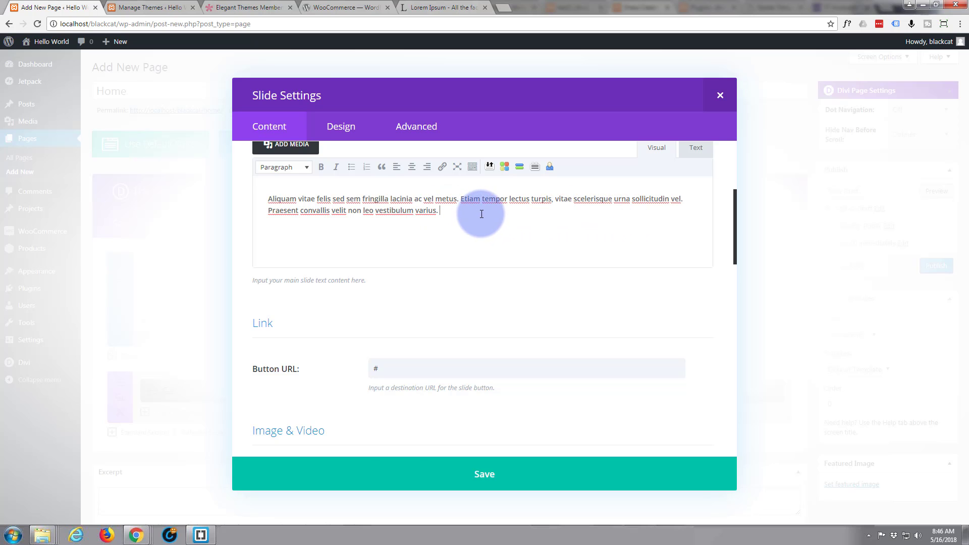
# Remove the existing background image of the woman in a blue top from the second slide.
pyautogui.scroll(-1, 482, 214)
pyautogui.scroll(-1, 482, 214)
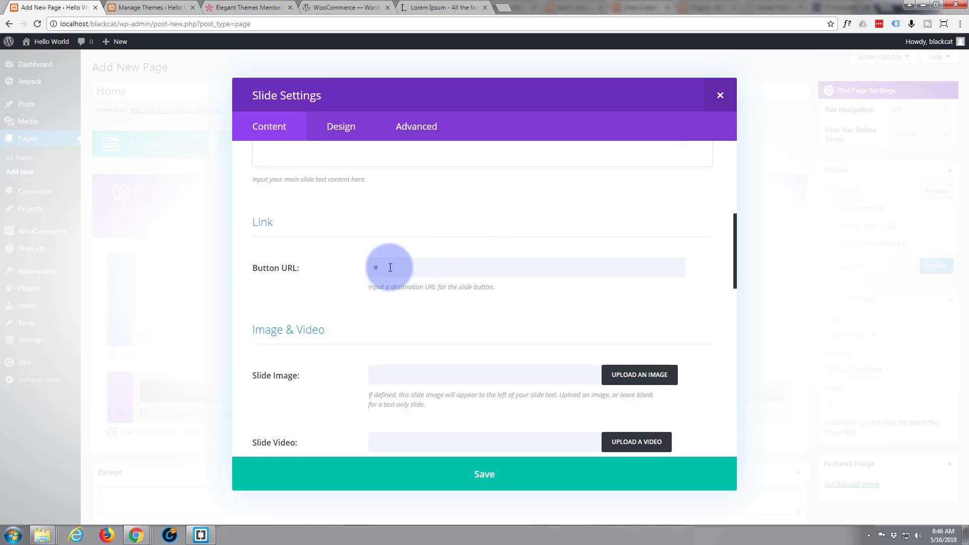
pyautogui.scroll(-7, 390, 268)
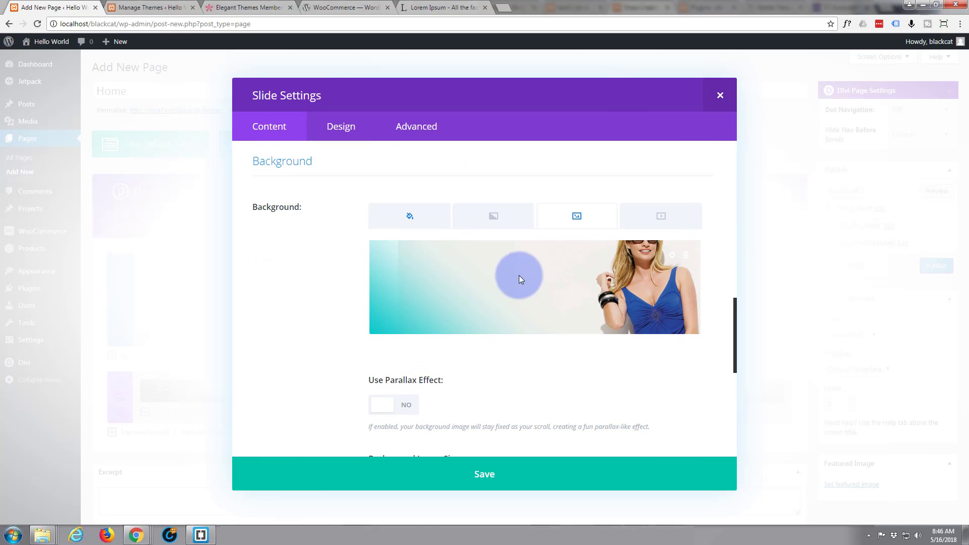
pyautogui.click(578, 216)
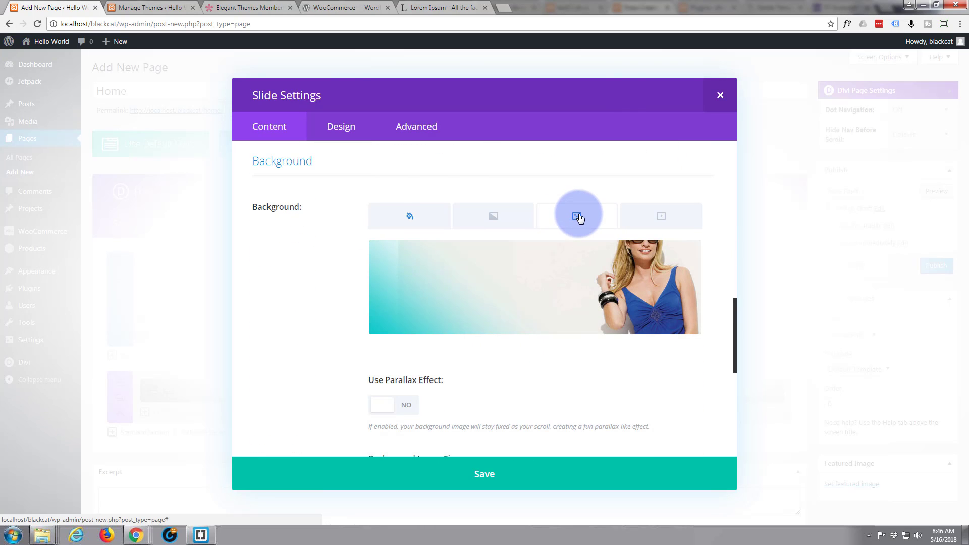
pyautogui.click(532, 287)
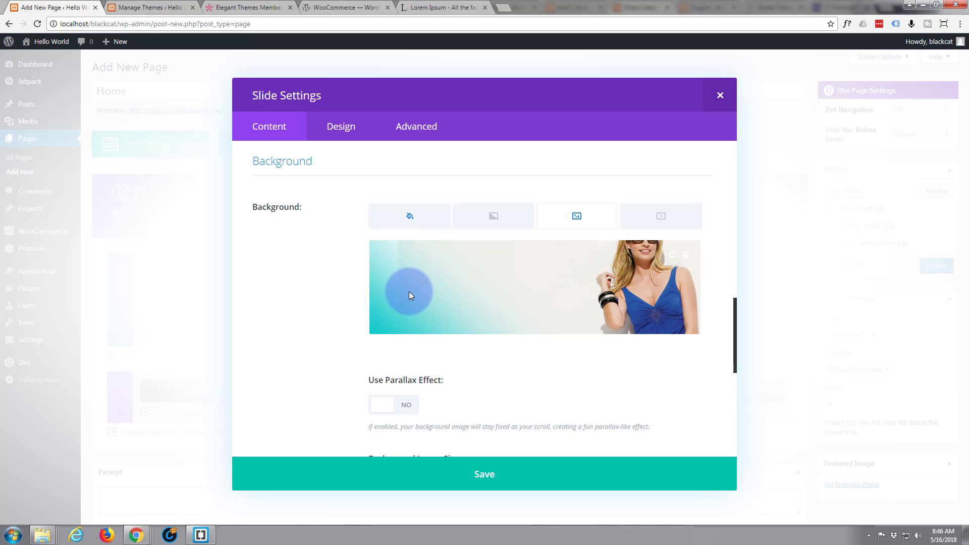
pyautogui.click(687, 258)
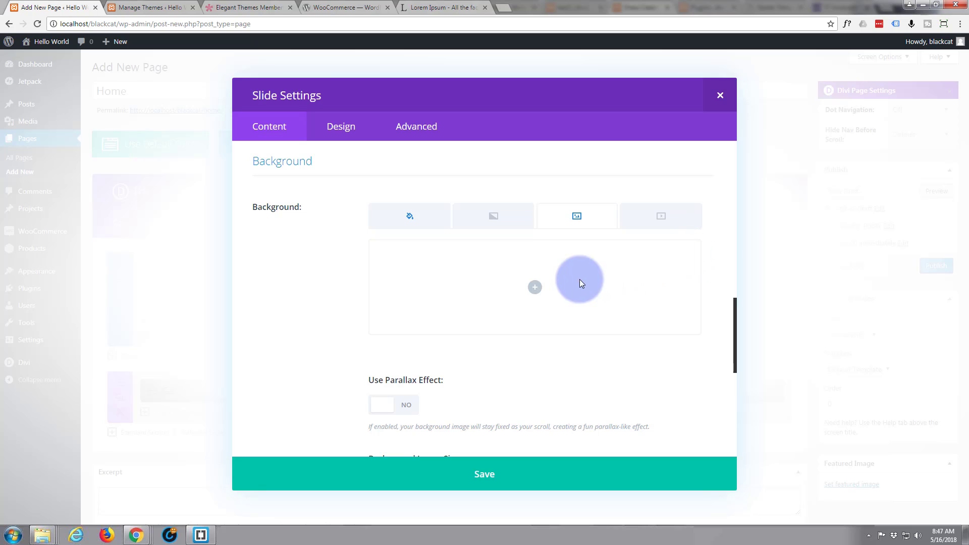
# Set the handbags image s4.jpg from the media library as the second slide's background and save the slide.
pyautogui.click(535, 289)
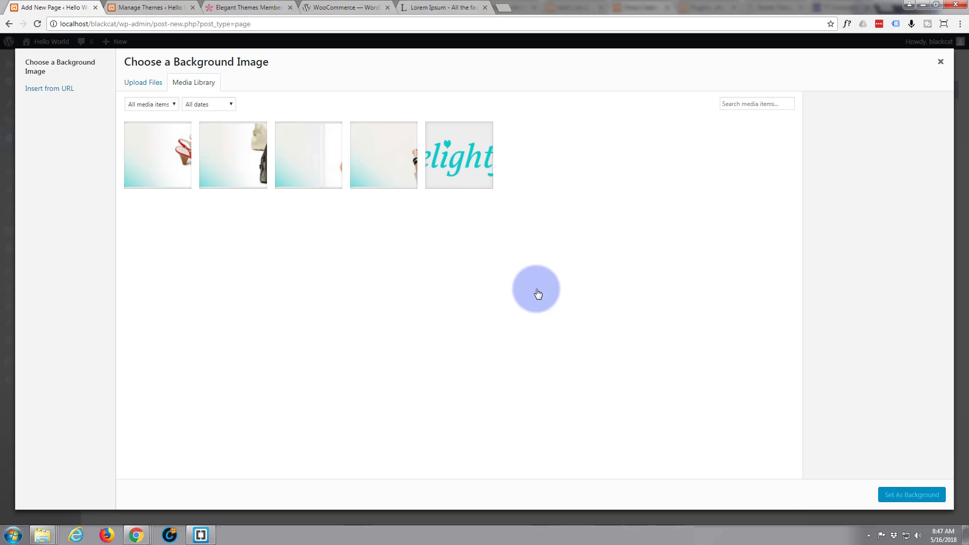
pyautogui.click(313, 165)
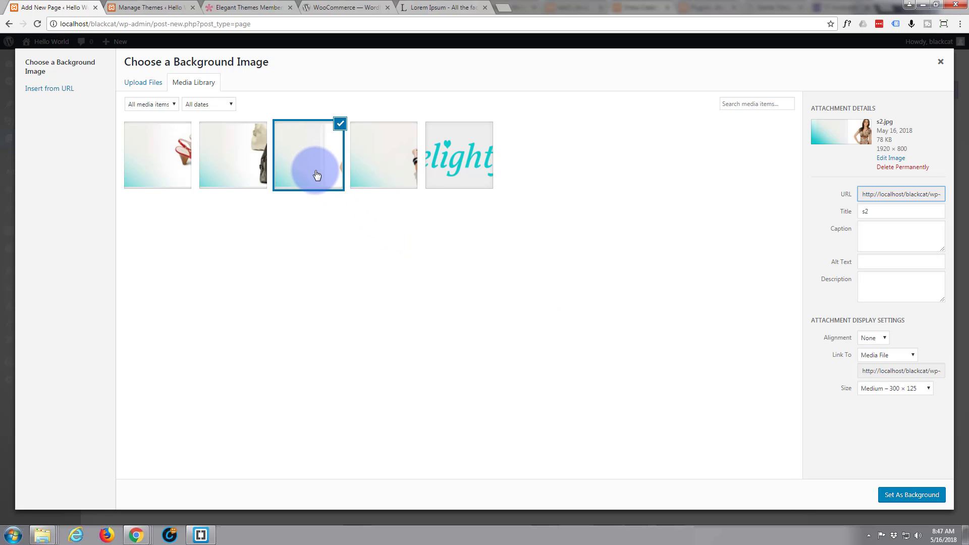
pyautogui.click(234, 159)
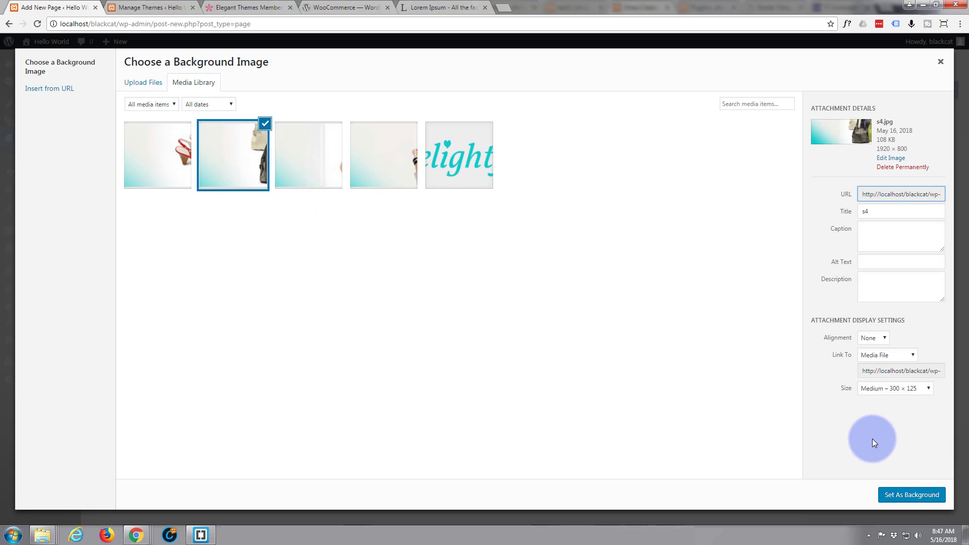
pyautogui.click(906, 499)
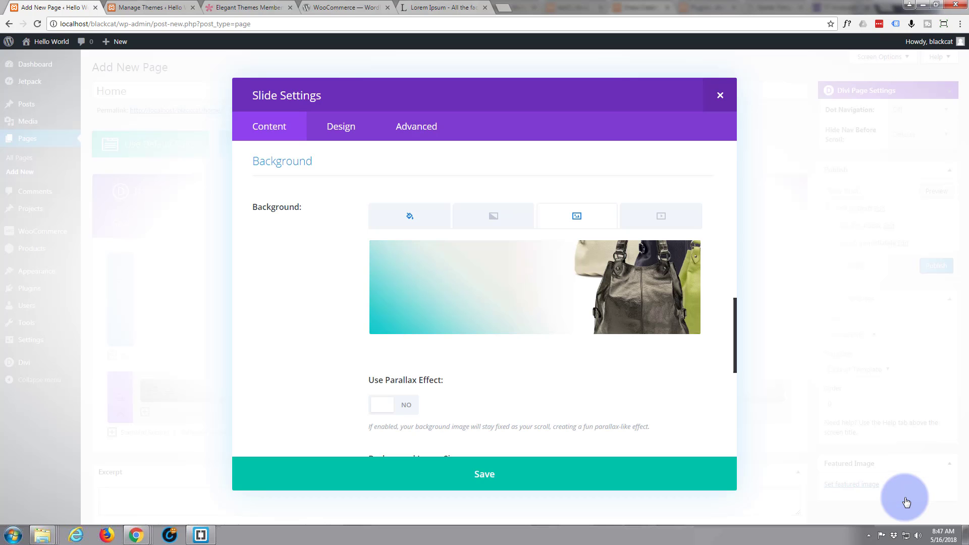
pyautogui.scroll(-1, 309, 330)
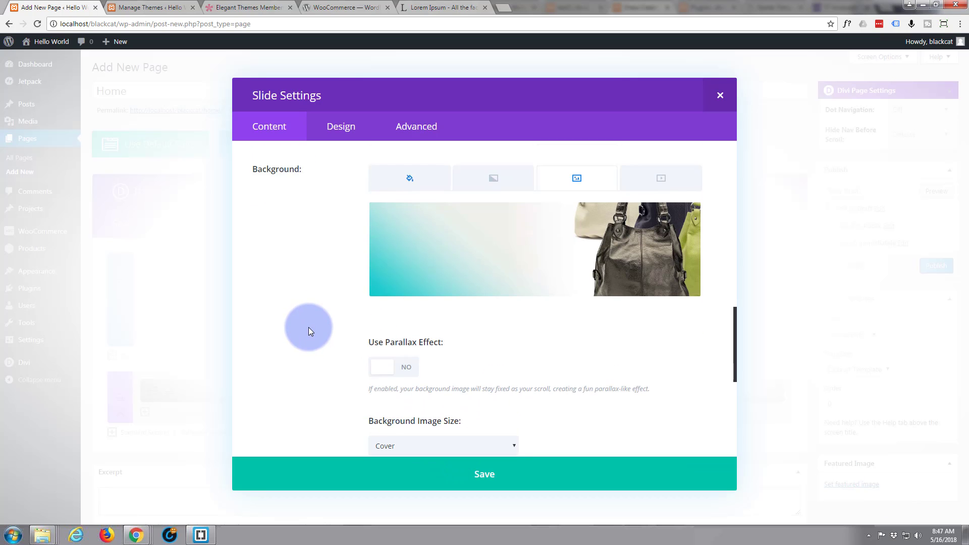
pyautogui.scroll(-5, 309, 329)
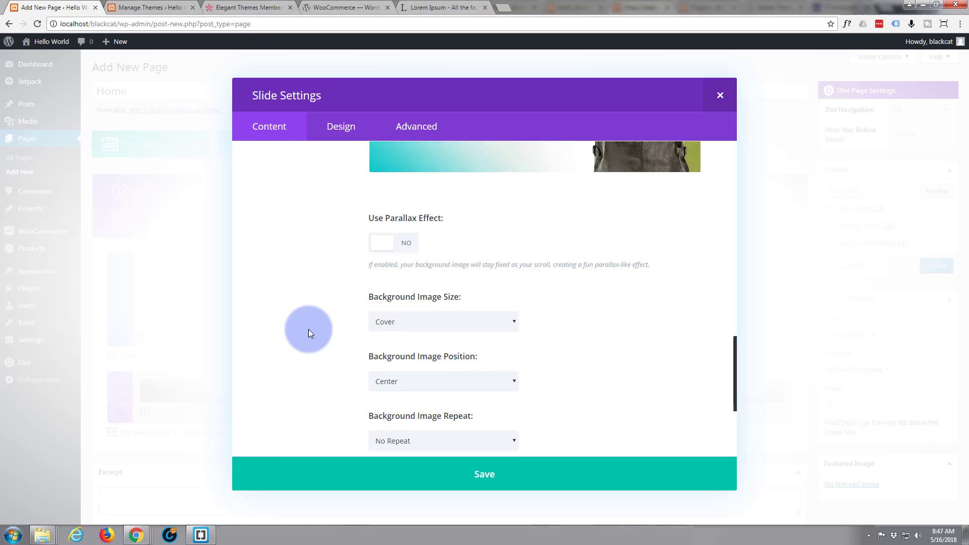
pyautogui.click(487, 475)
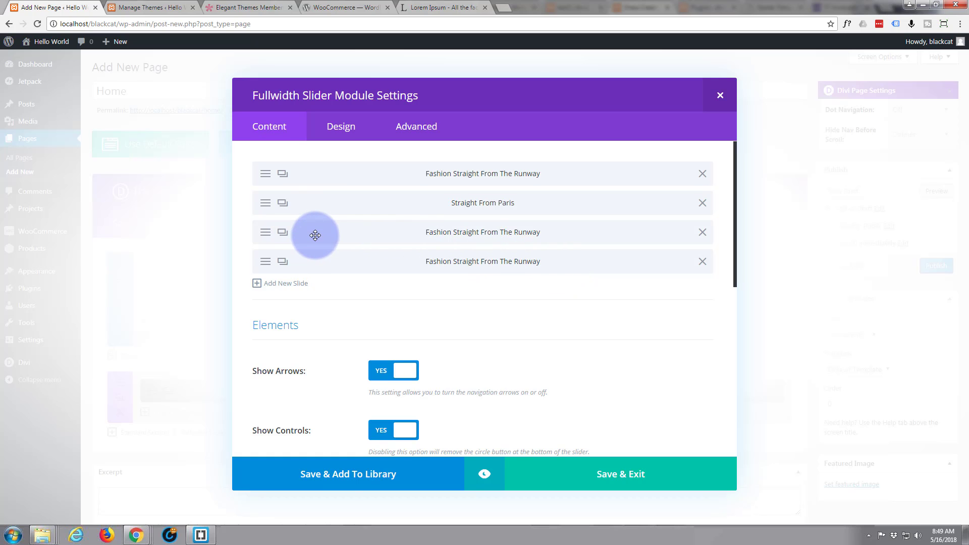
# Open the third slide's settings and change its heading to "All The Top Styles".
pyautogui.click(264, 233)
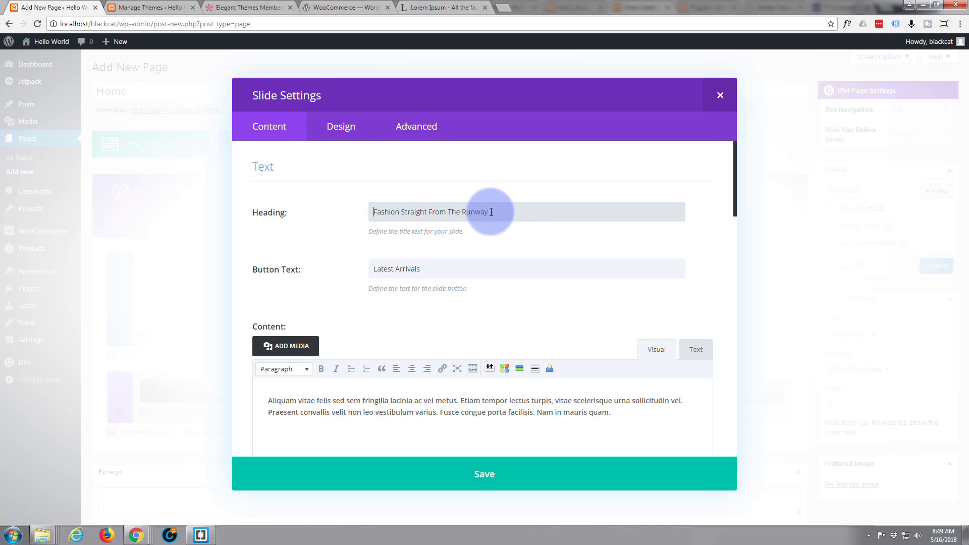
pyautogui.moveTo(491, 212); pyautogui.dragTo(340, 215)
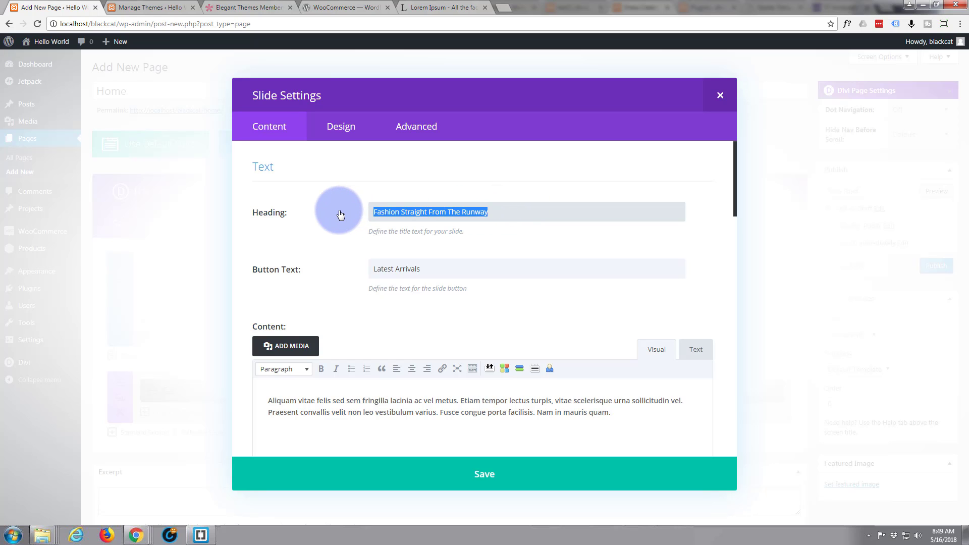
pyautogui.write('All the top Styles')
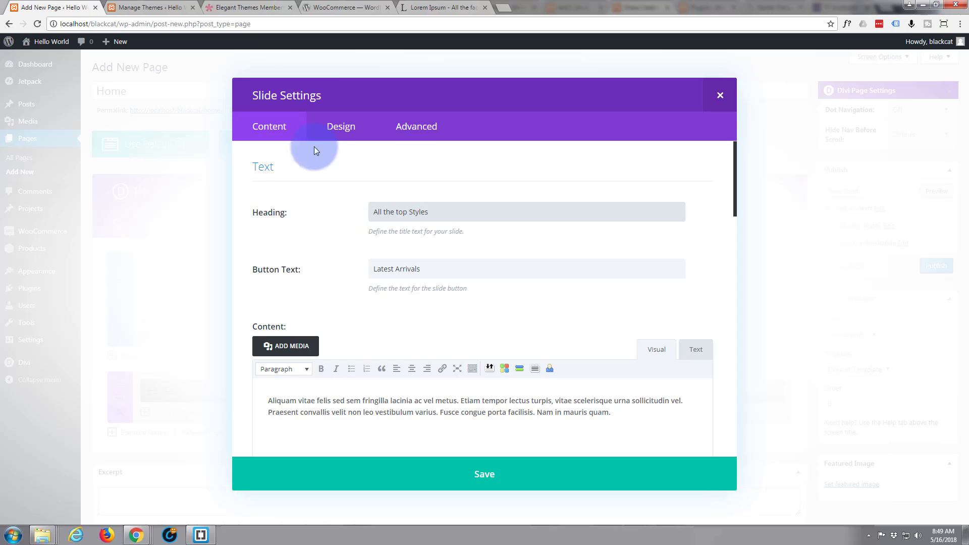
pyautogui.moveTo(395, 213); pyautogui.dragTo(399, 209)
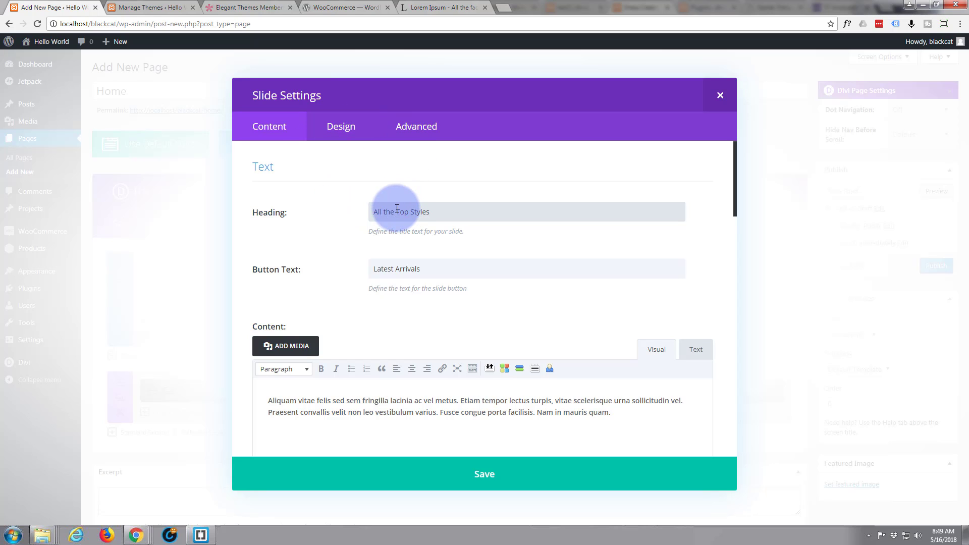
pyautogui.moveTo(382, 212); pyautogui.dragTo(386, 212)
pyautogui.write('The ')
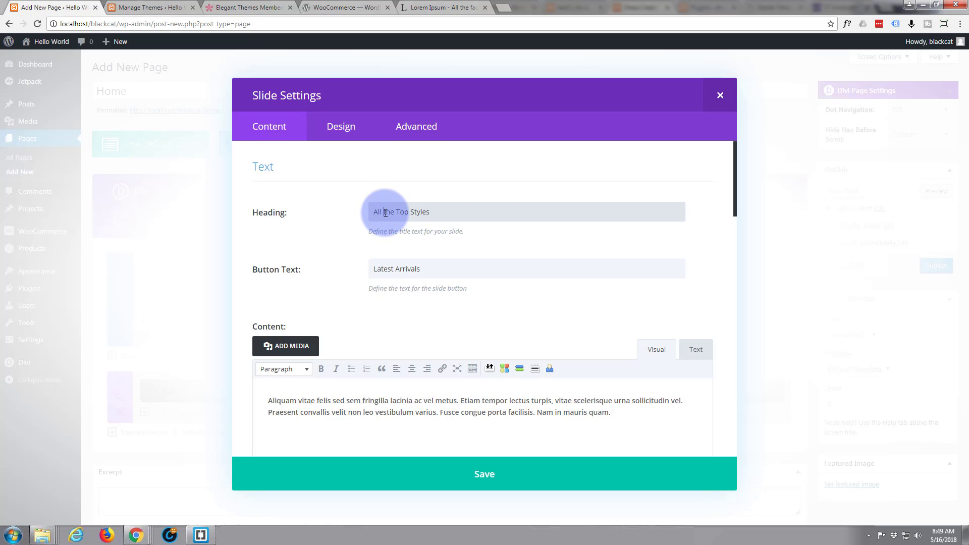
pyautogui.write('T')
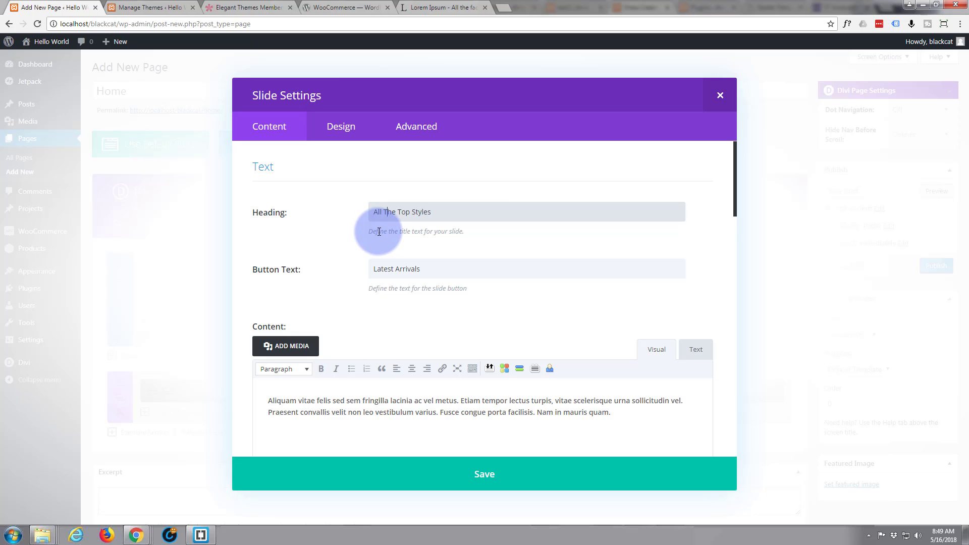
# Delete "Fusce congue porta facilisis. Nam in mauris quam." from the end of the third slide's body text.
pyautogui.scroll(-4, 331, 234)
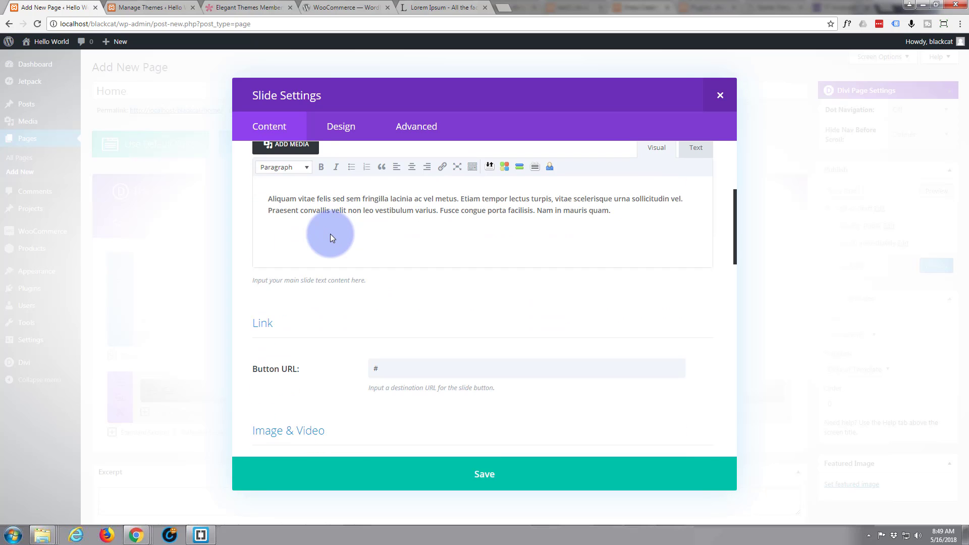
pyautogui.moveTo(439, 210); pyautogui.dragTo(624, 217)
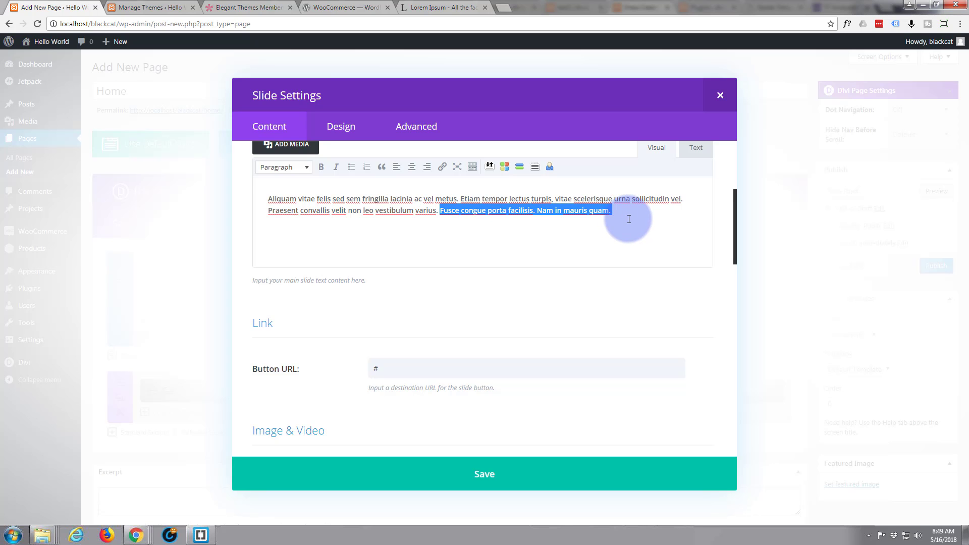
pyautogui.press('BackSpace')
# Replace the third slide's background with the shoes image sl2.jpg from the media library and save the slide.
pyautogui.scroll(-8, 469, 254)
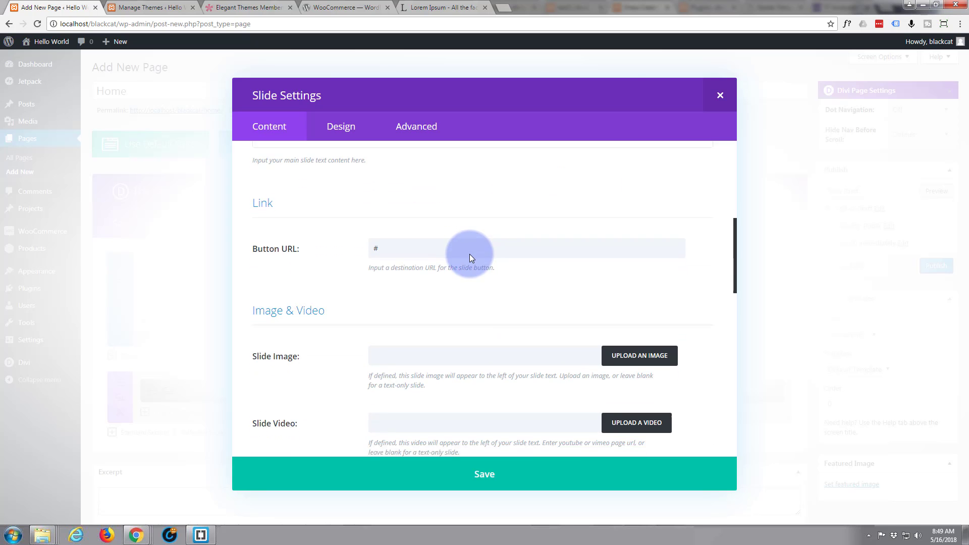
pyautogui.scroll(-2, 469, 254)
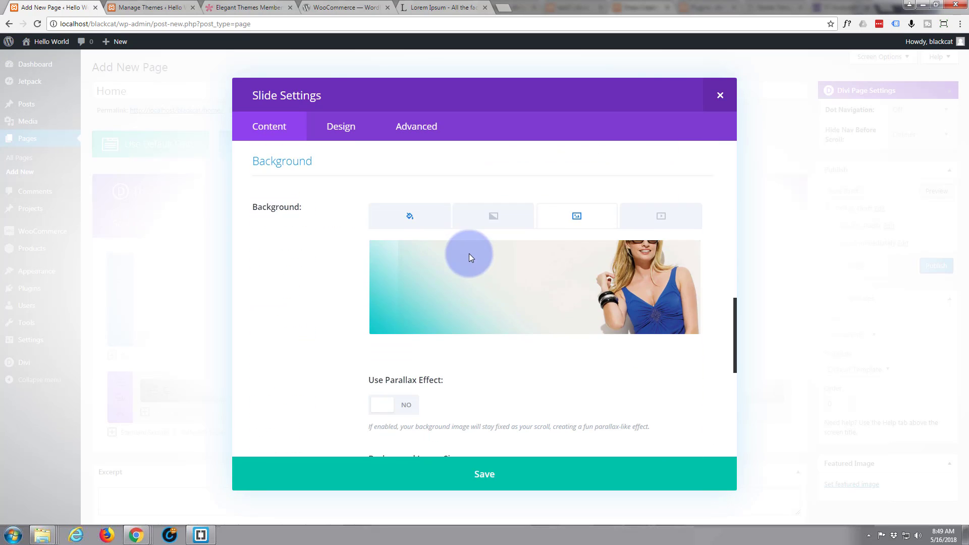
pyautogui.click(687, 261)
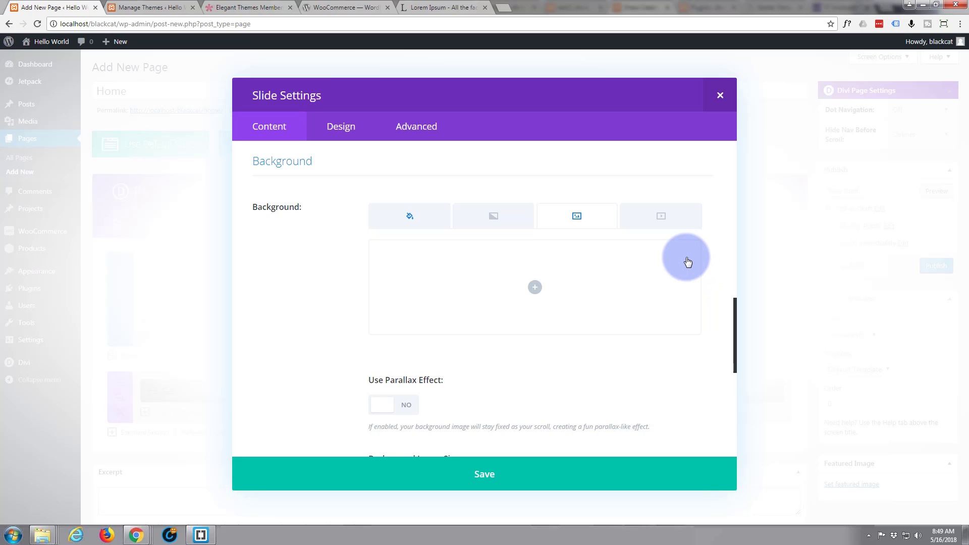
pyautogui.click(533, 287)
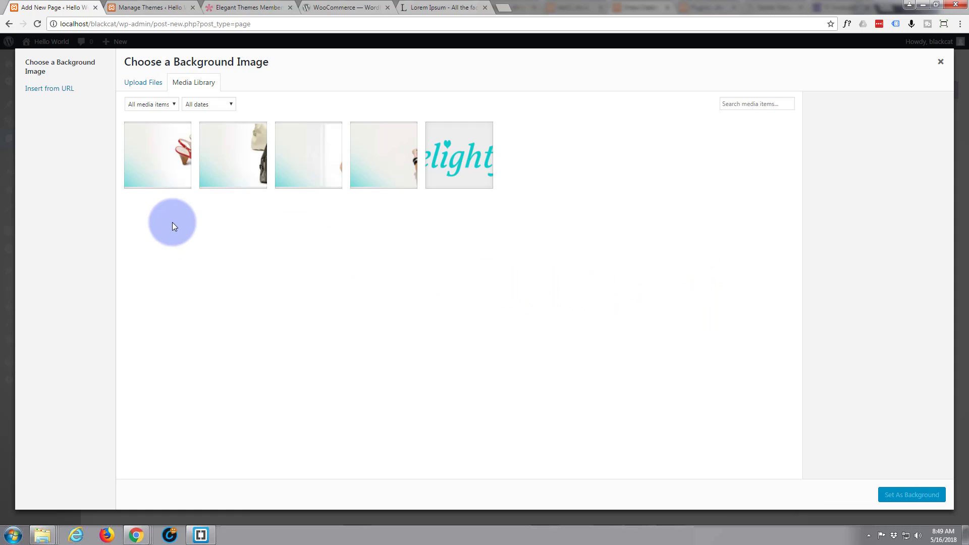
pyautogui.click(144, 175)
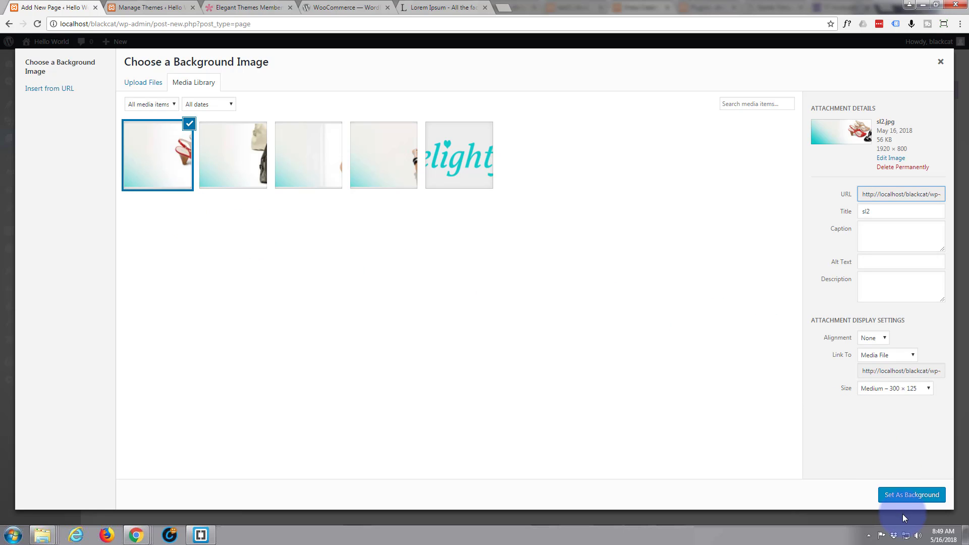
pyautogui.click(904, 499)
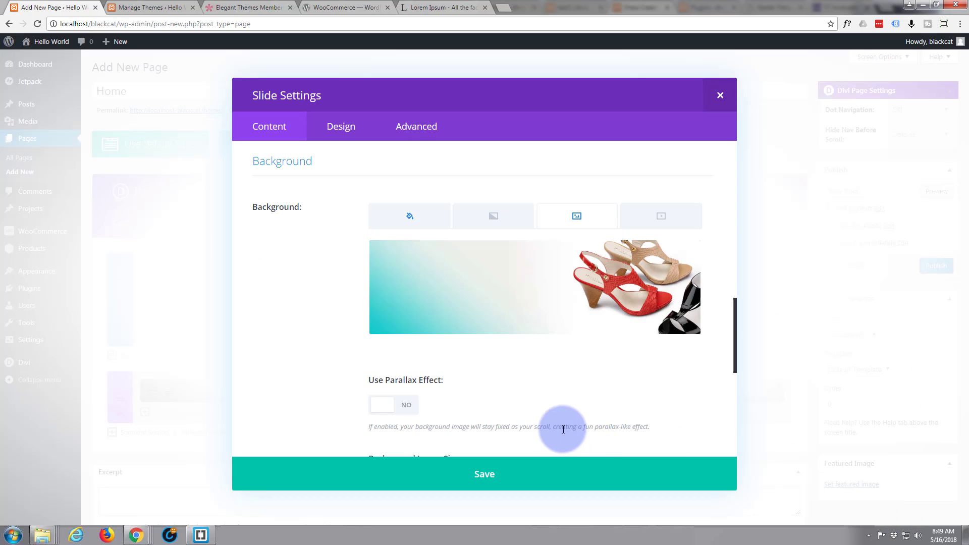
pyautogui.click(484, 476)
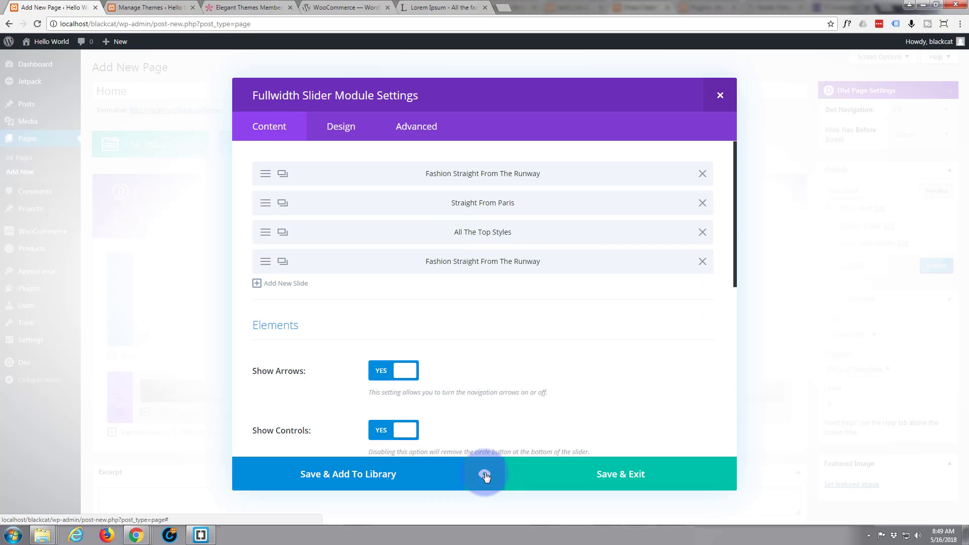
# Delete the fourth slide, and remove "Fusce congue porta facilisis. Nam in mauris quam." from the first slide's body text, saving that slide.
pyautogui.click(704, 264)
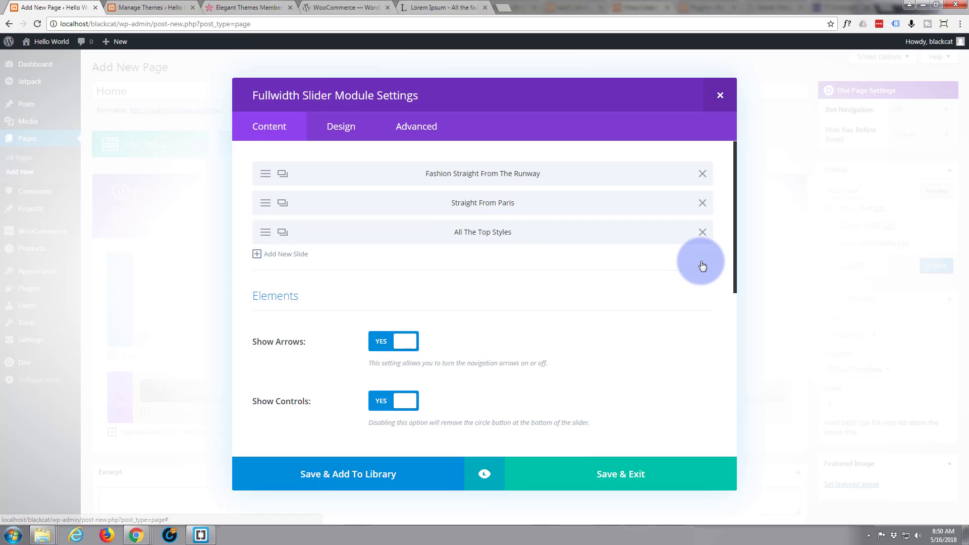
pyautogui.click(266, 175)
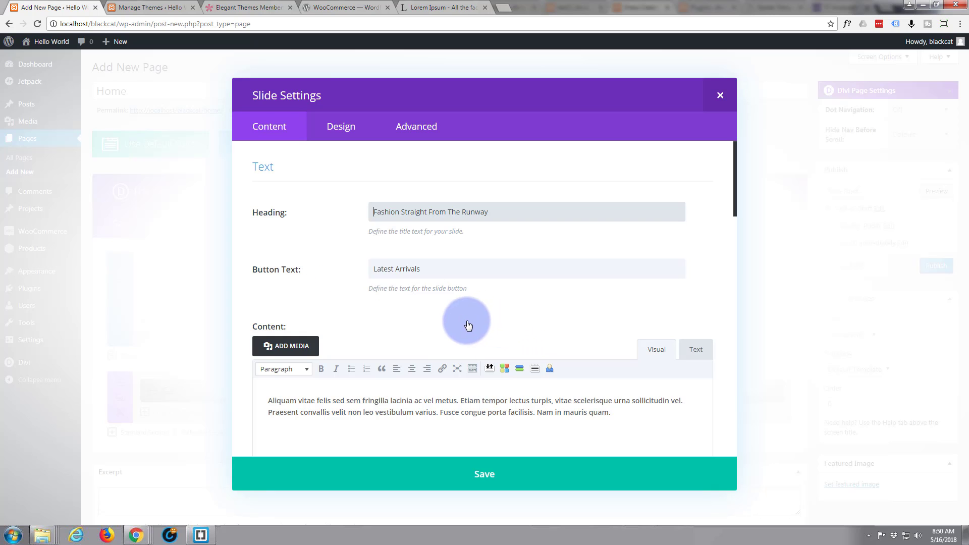
pyautogui.moveTo(440, 412); pyautogui.dragTo(635, 420)
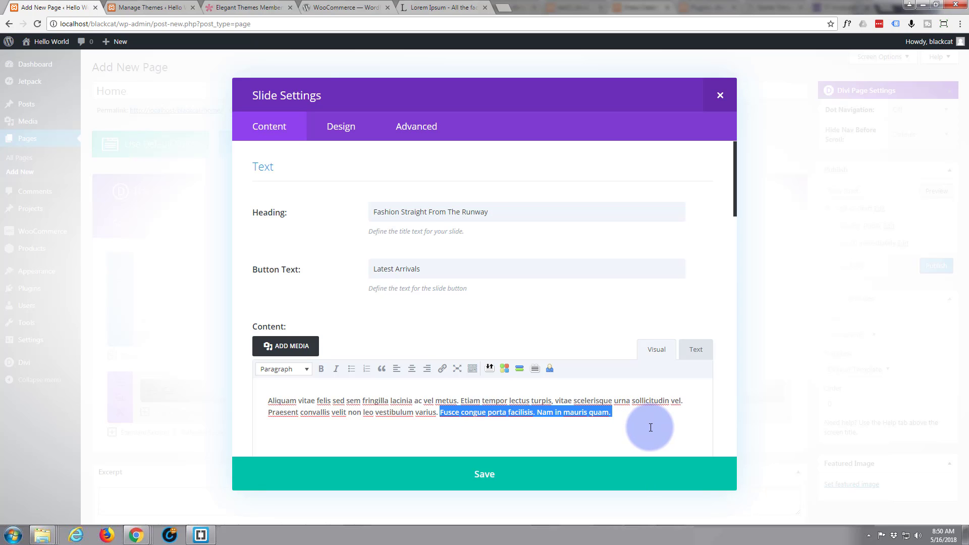
pyautogui.click(649, 428)
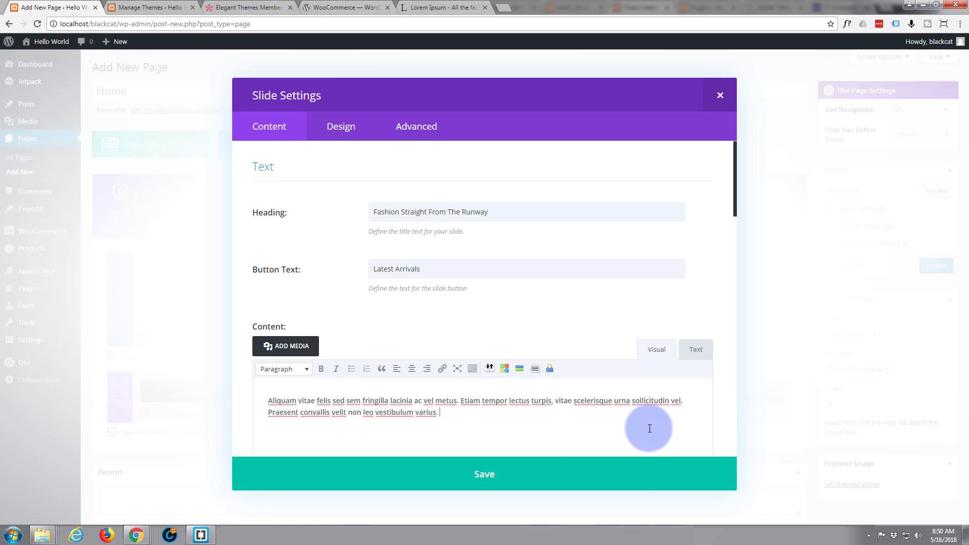
pyautogui.click(484, 475)
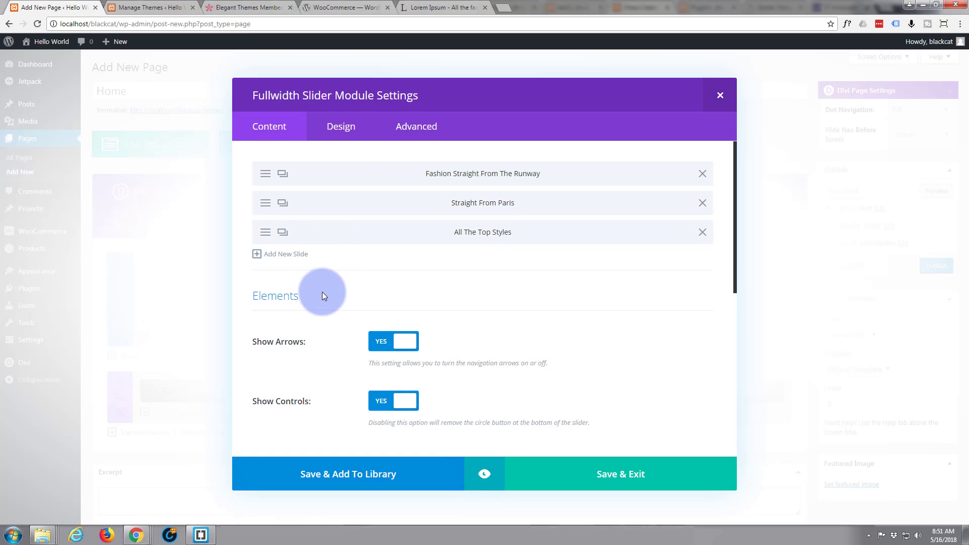
# Turn on Automatic Animation in the fullwidth slider's design settings.
pyautogui.click(342, 128)
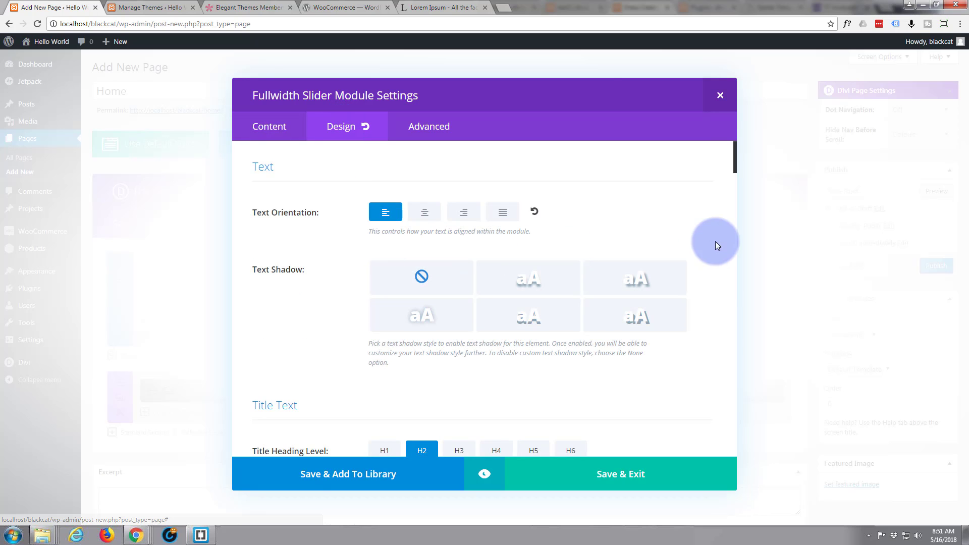
pyautogui.moveTo(734, 166); pyautogui.dragTo(728, 459)
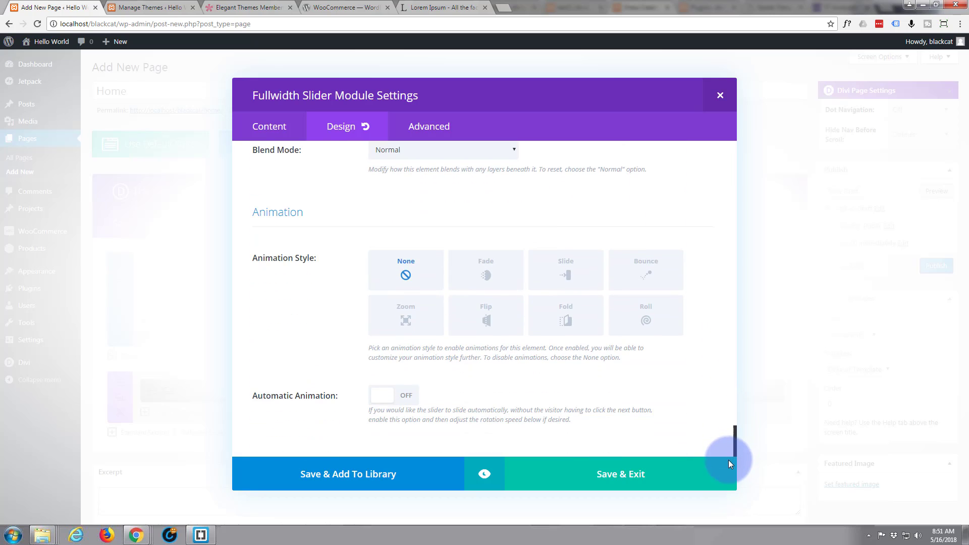
pyautogui.click(406, 399)
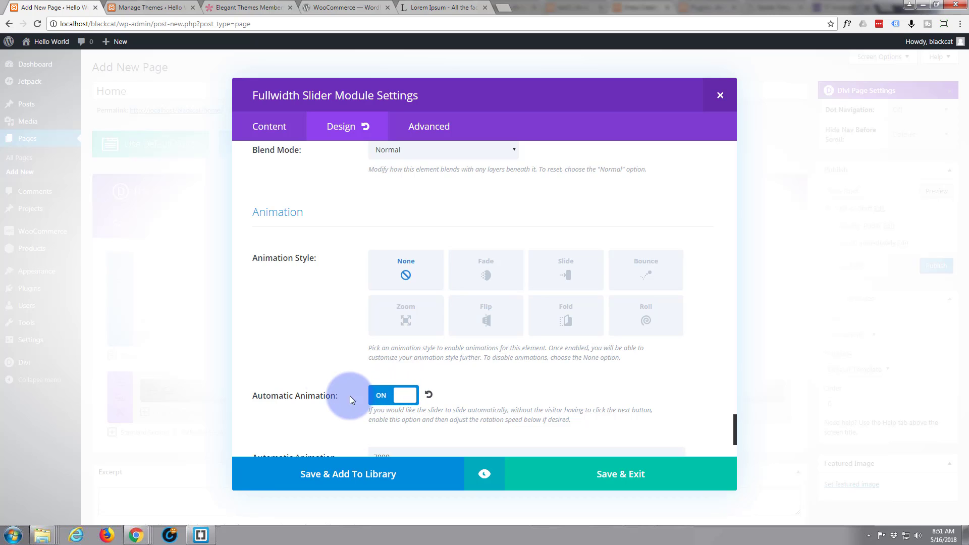
# Turn on Continue Automatic Slide on Hover in the fullwidth slider's animation settings.
pyautogui.scroll(-2, 323, 355)
pyautogui.scroll(-1, 323, 355)
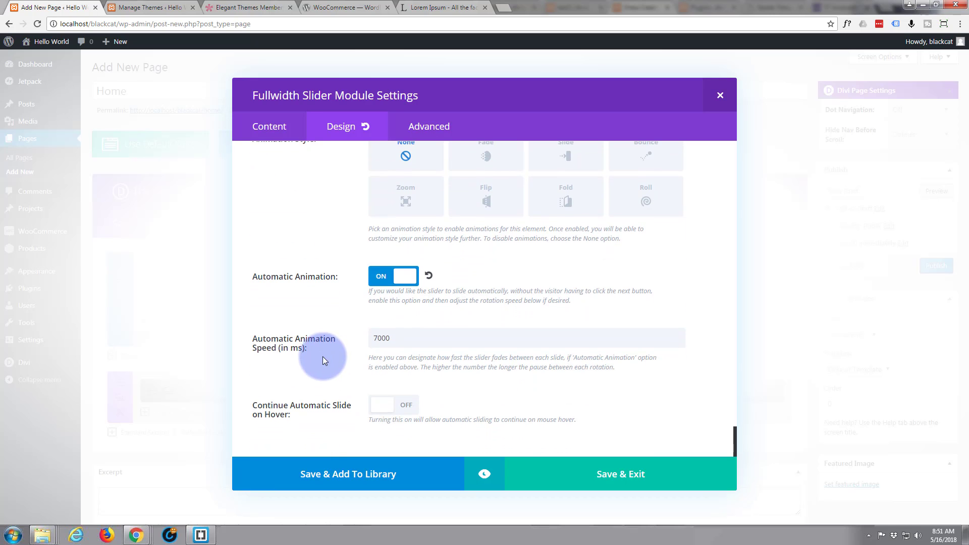
pyautogui.click(379, 338)
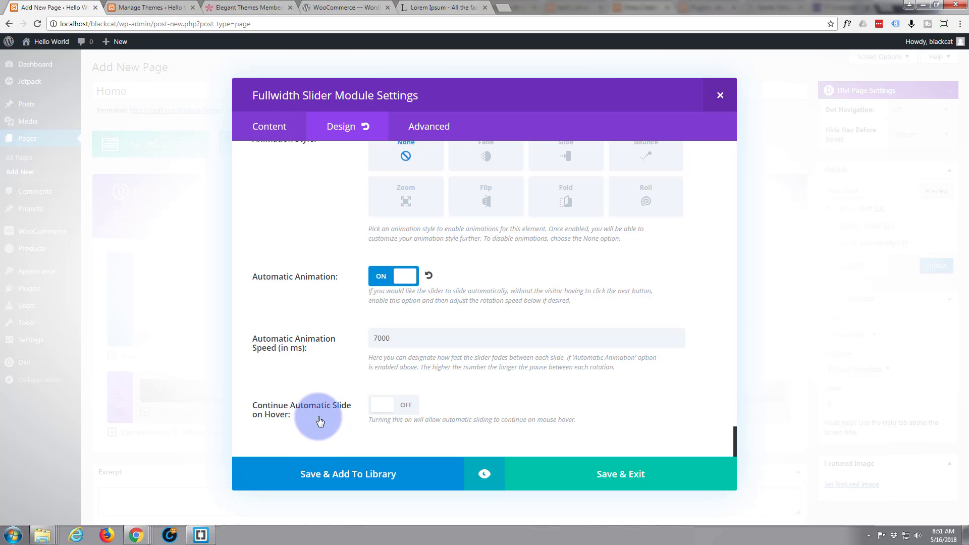
pyautogui.click(392, 406)
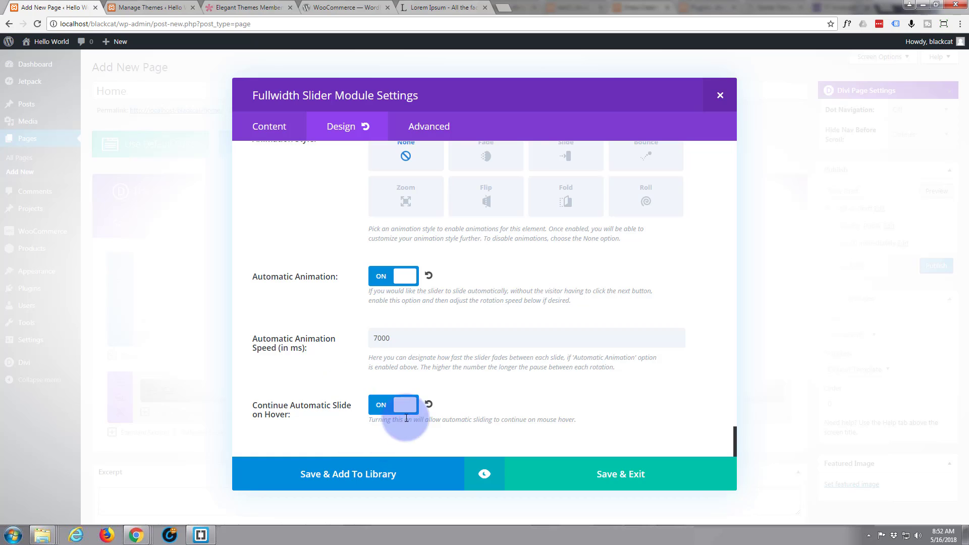
# Try the Fold and Zoom animation styles on the fullwidth slider with the desktop preview, and return the style to None.
pyautogui.scroll(2, 478, 384)
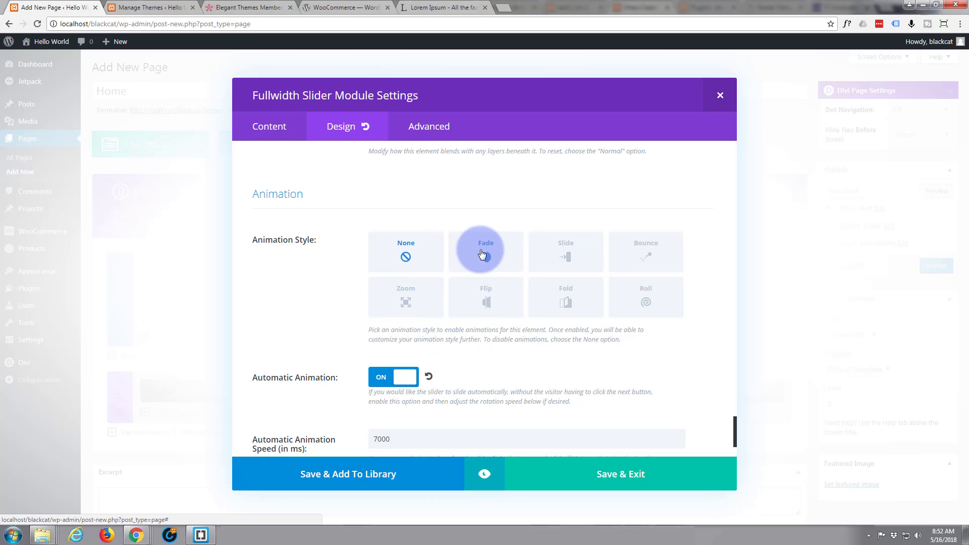
pyautogui.click(484, 475)
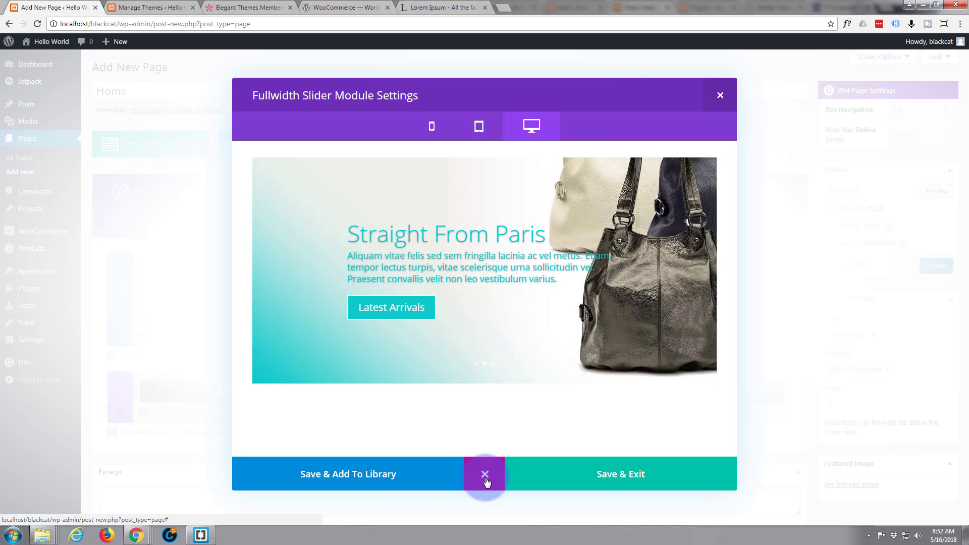
pyautogui.click(485, 477)
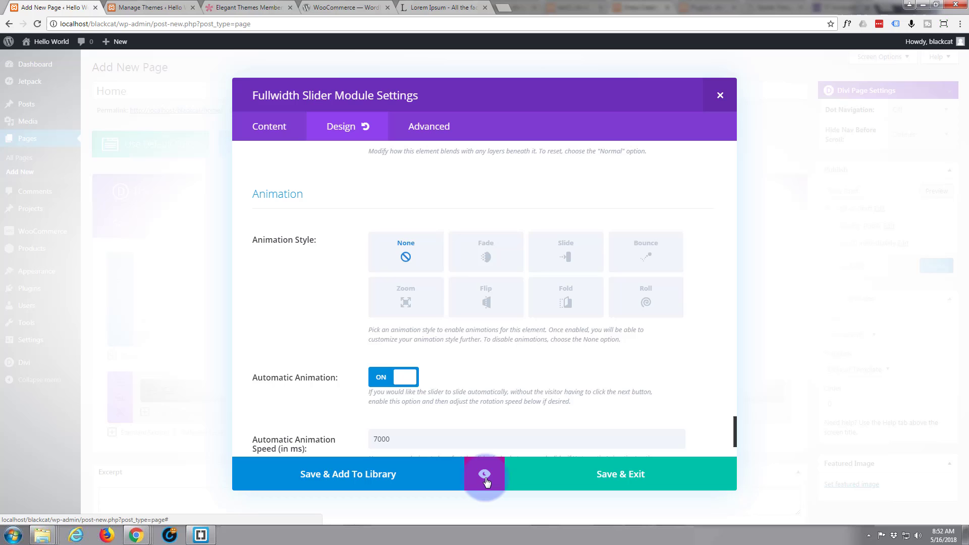
pyautogui.click(571, 301)
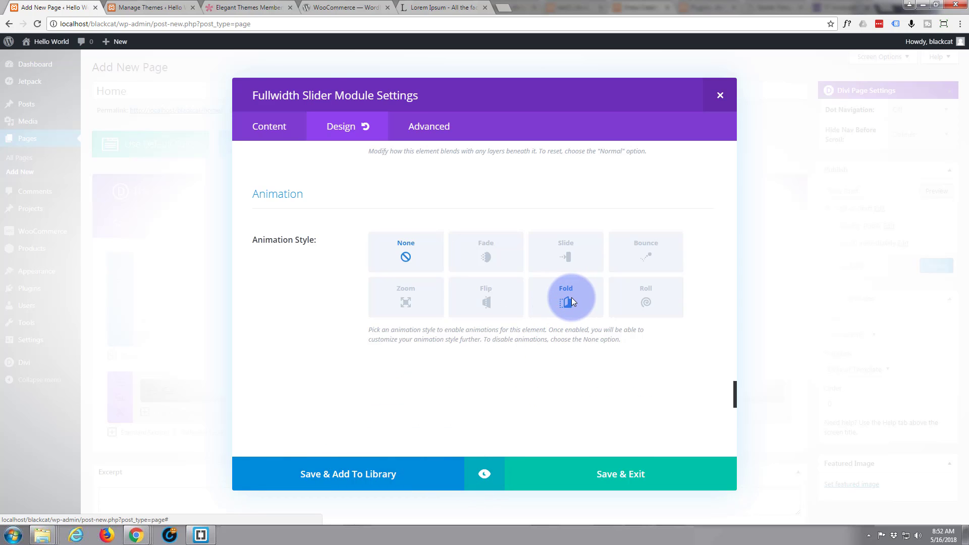
pyautogui.click(484, 477)
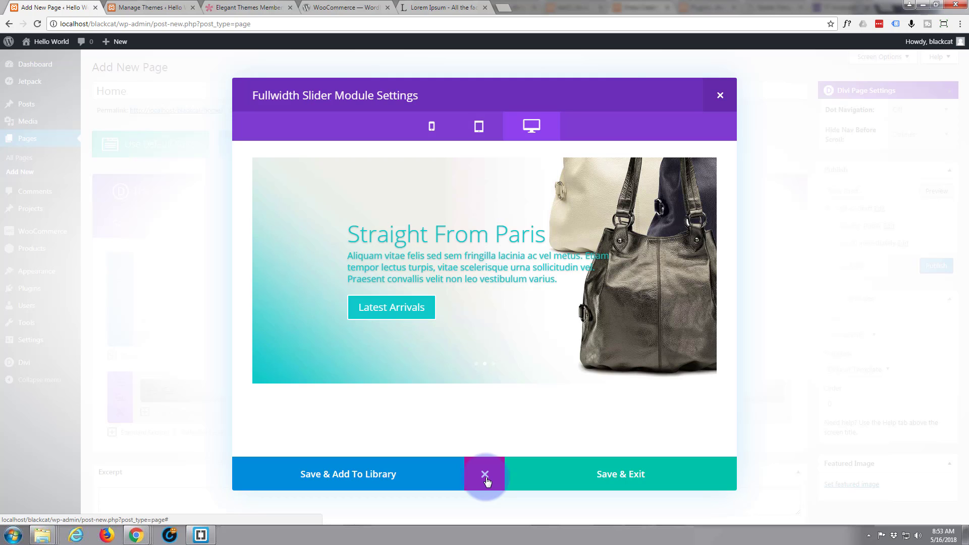
pyautogui.click(484, 474)
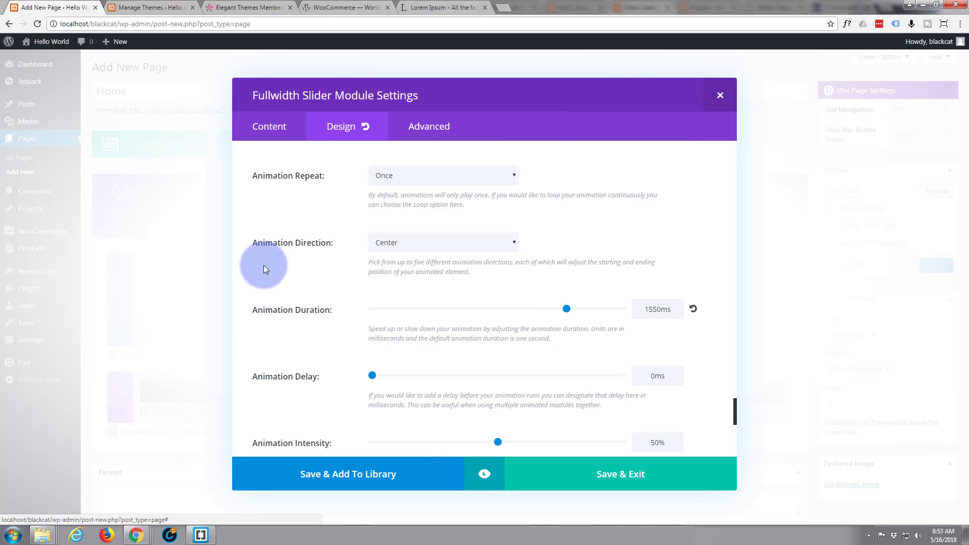
pyautogui.scroll(5, 308, 389)
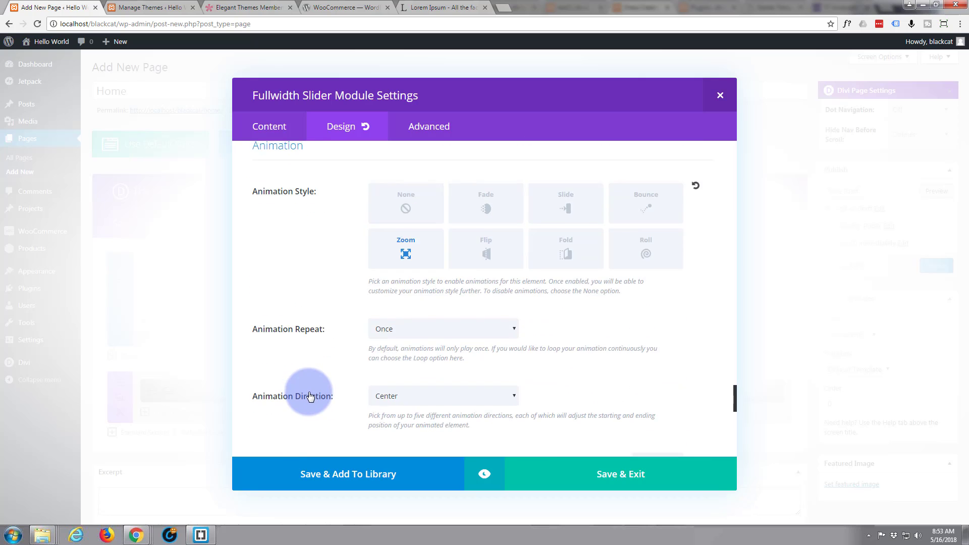
pyautogui.click(405, 305)
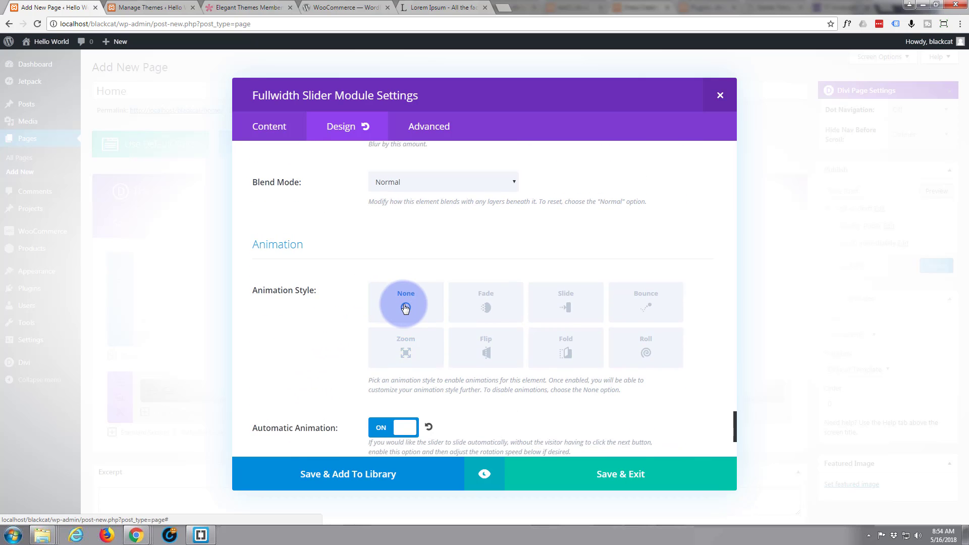
# Save the fullwidth slider settings and move its section above the empty standard section.
pyautogui.click(618, 474)
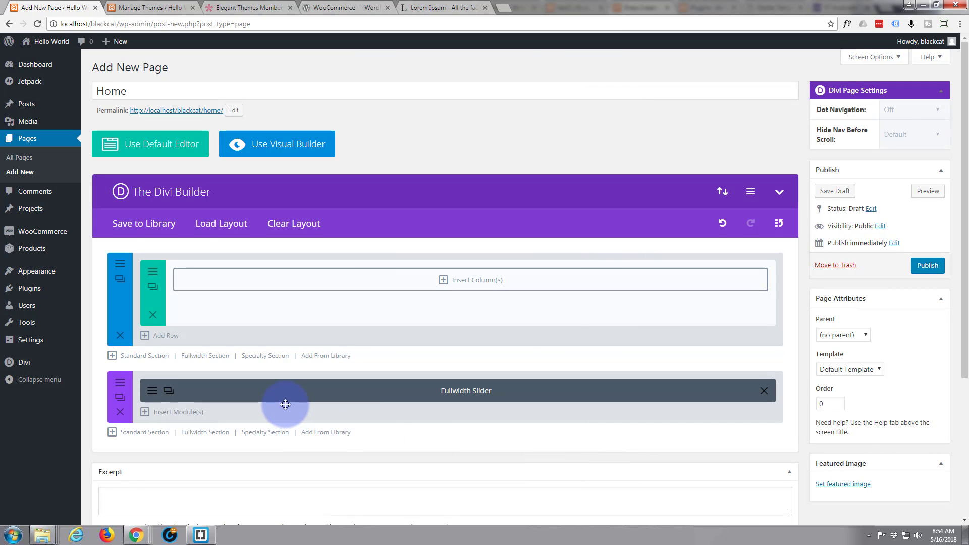
pyautogui.moveTo(285, 404); pyautogui.dragTo(277, 290)
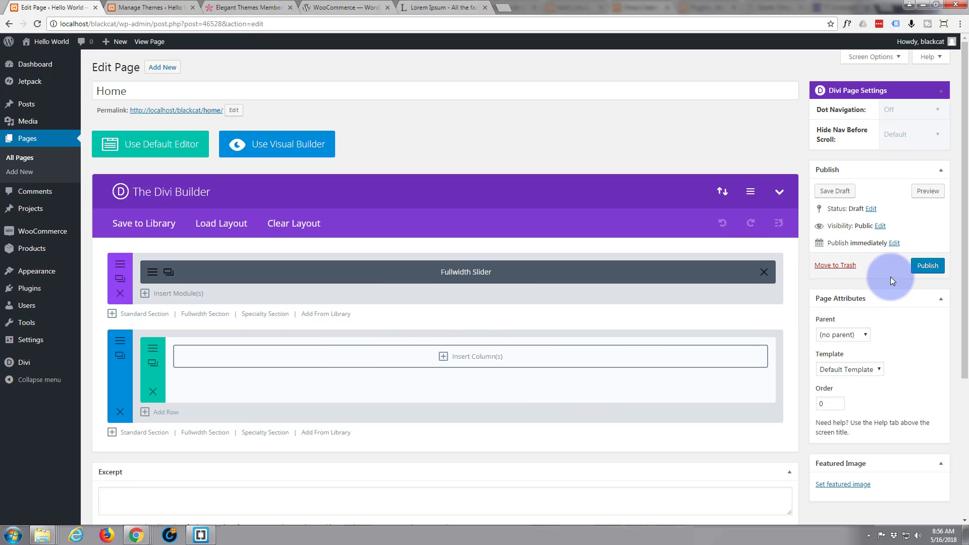
# Publish the Home page and choose it as the static homepage in the Divi Theme Customizer's Homepage Settings.
pyautogui.click(927, 266)
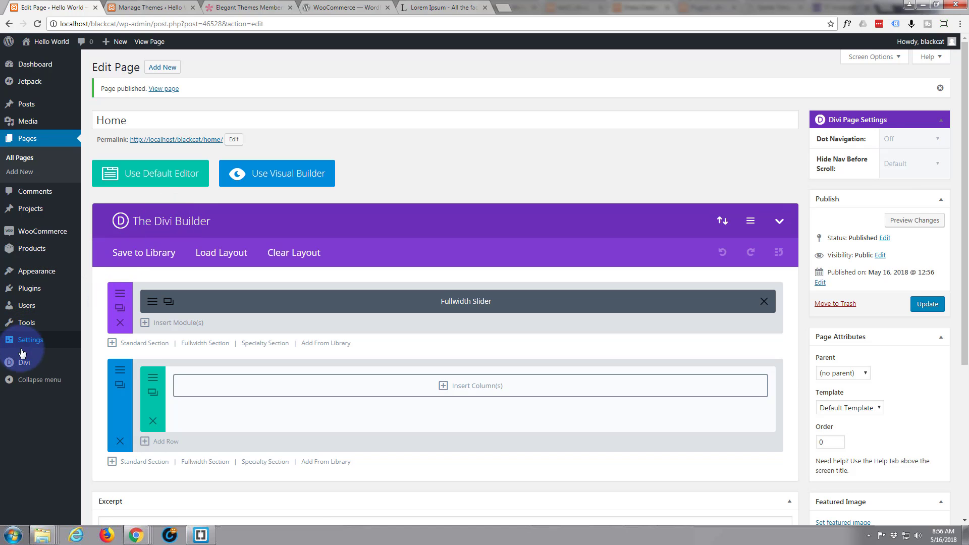
pyautogui.moveTo(20, 365)
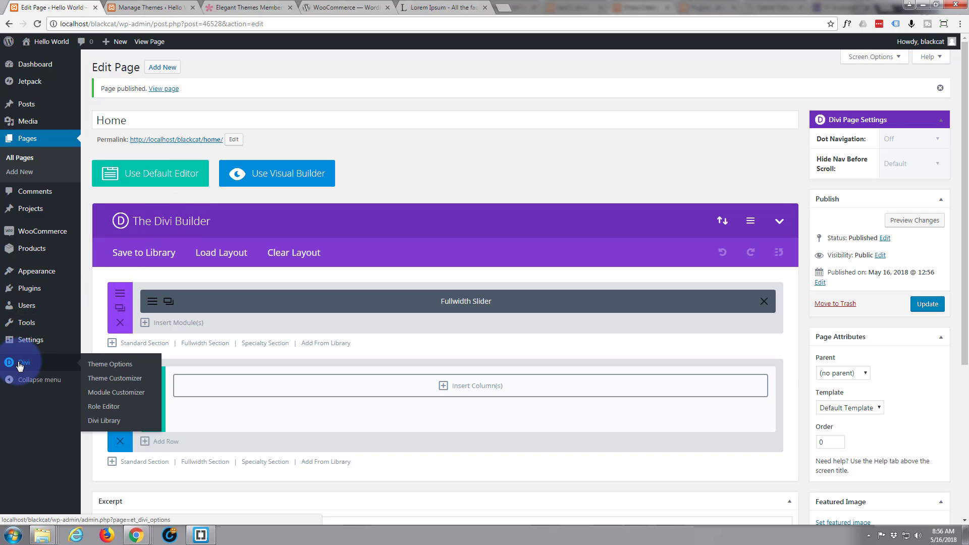
pyautogui.click(121, 384)
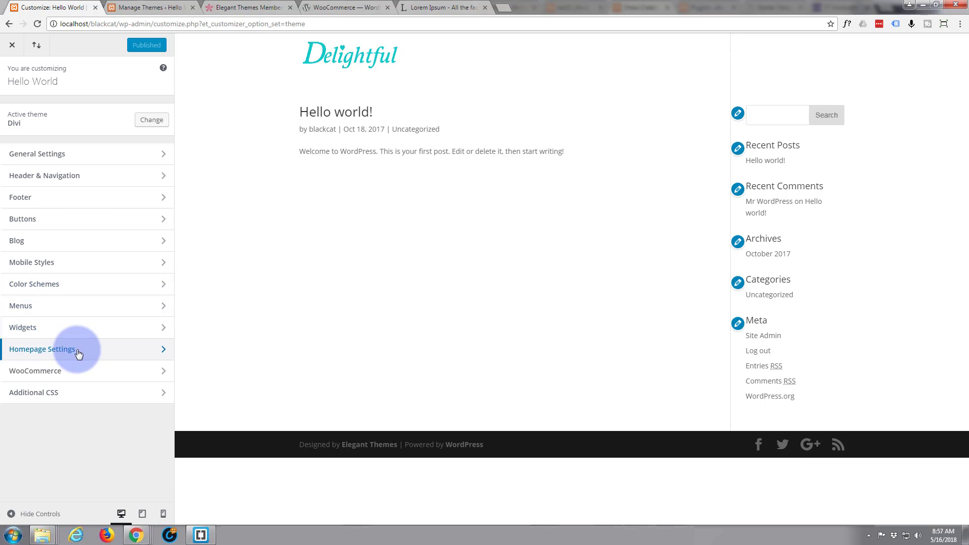
pyautogui.click(163, 354)
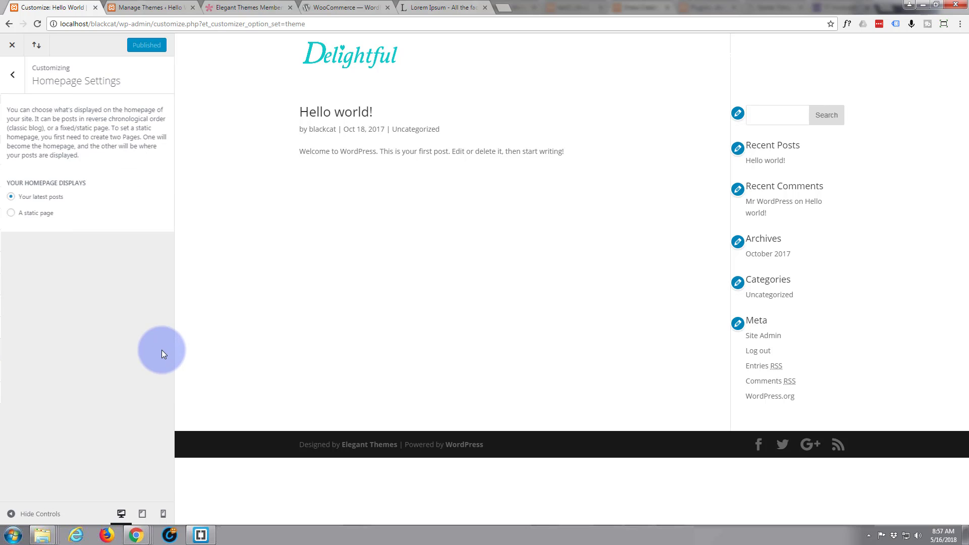
pyautogui.click(11, 214)
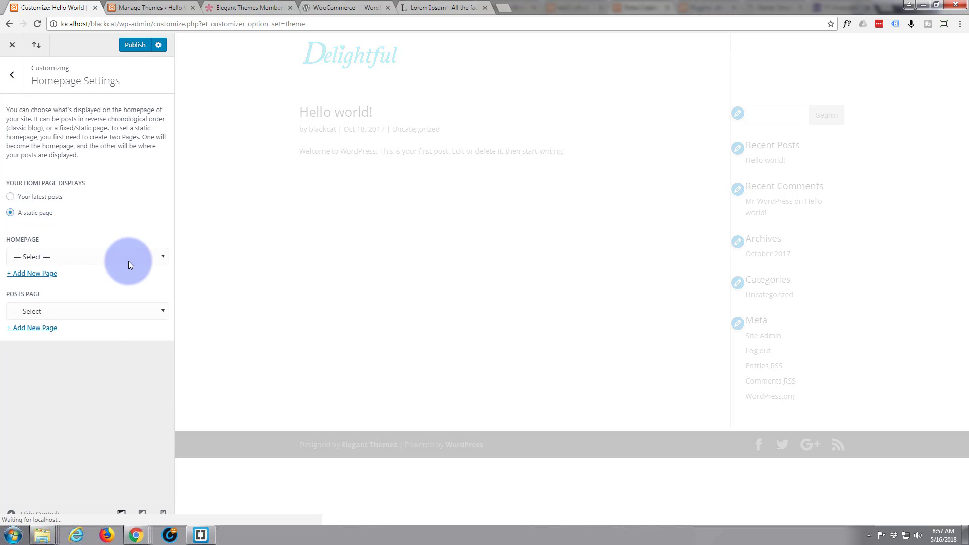
pyautogui.click(160, 257)
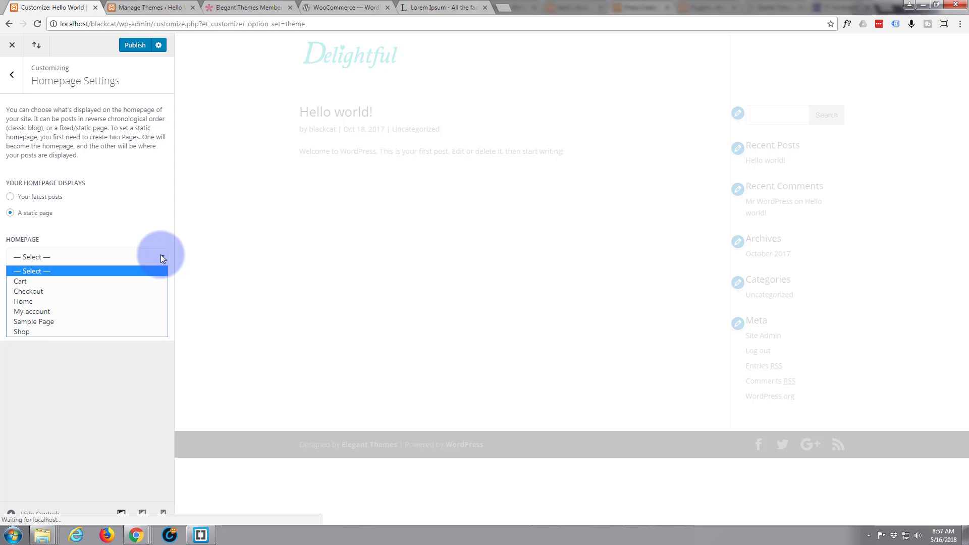
pyautogui.click(83, 301)
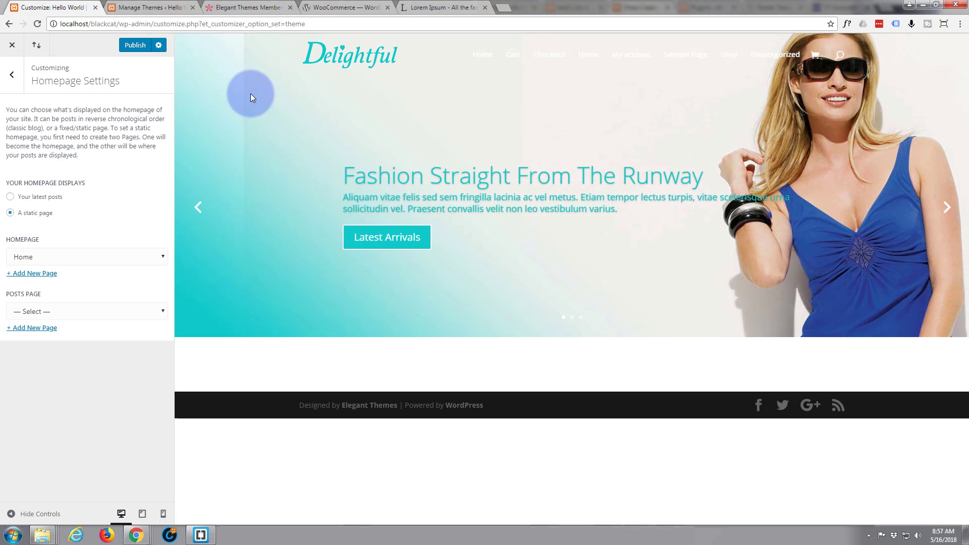
# Open the customizer's Primary Menu Bar settings under Header & Navigation and go to its color options.
pyautogui.click(13, 76)
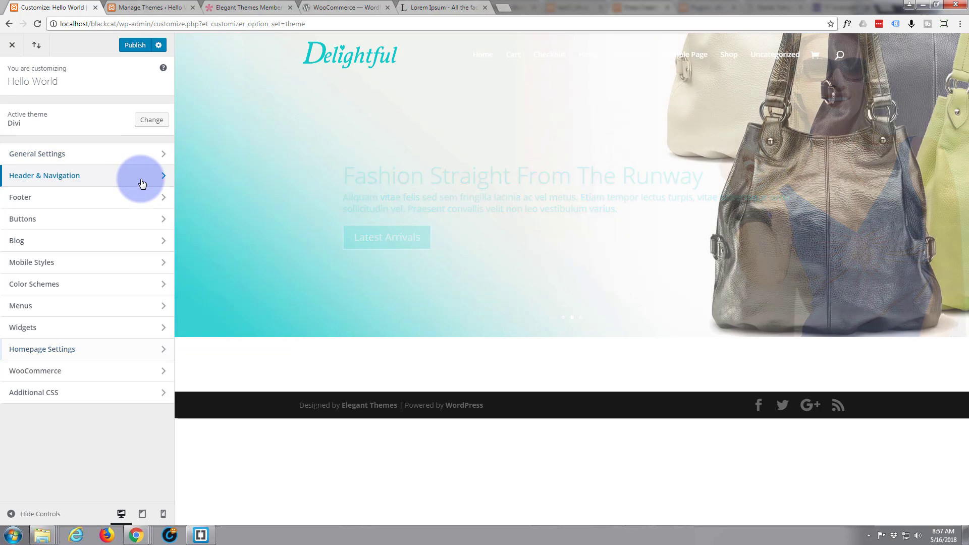
pyautogui.click(142, 182)
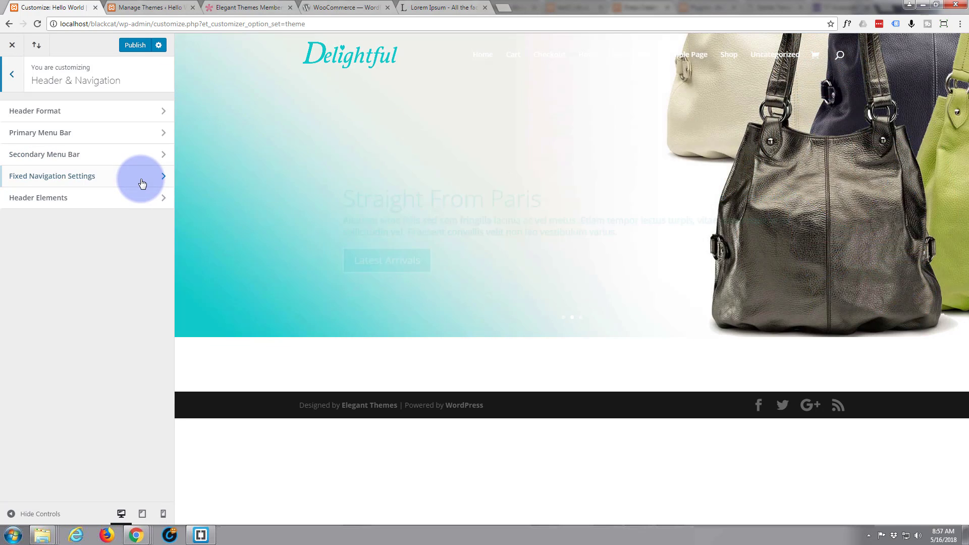
pyautogui.click(108, 138)
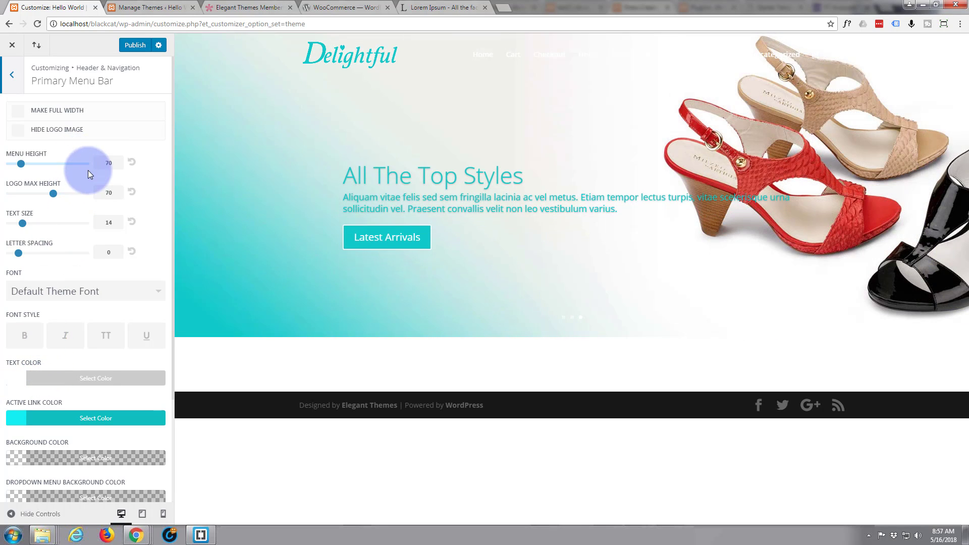
pyautogui.scroll(-1, 80, 293)
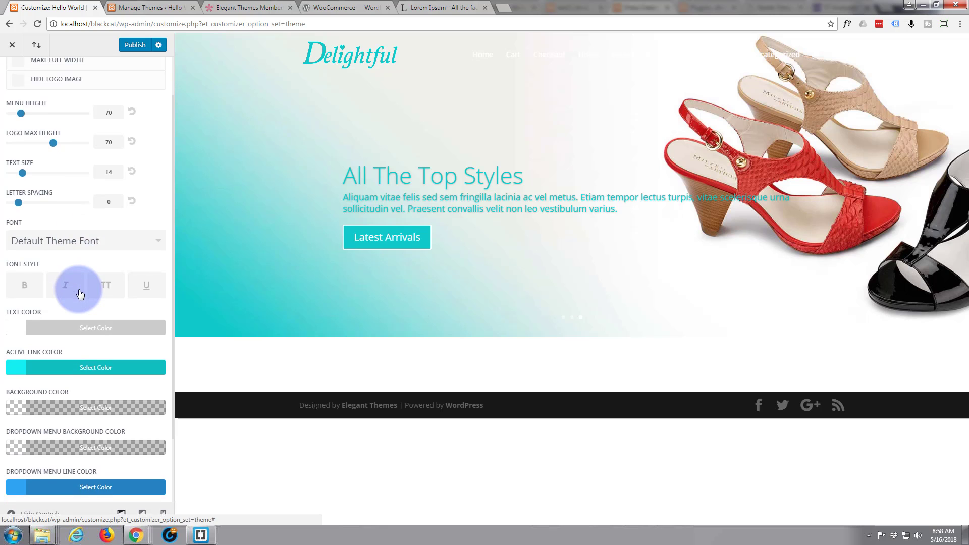
pyautogui.scroll(-2, 80, 293)
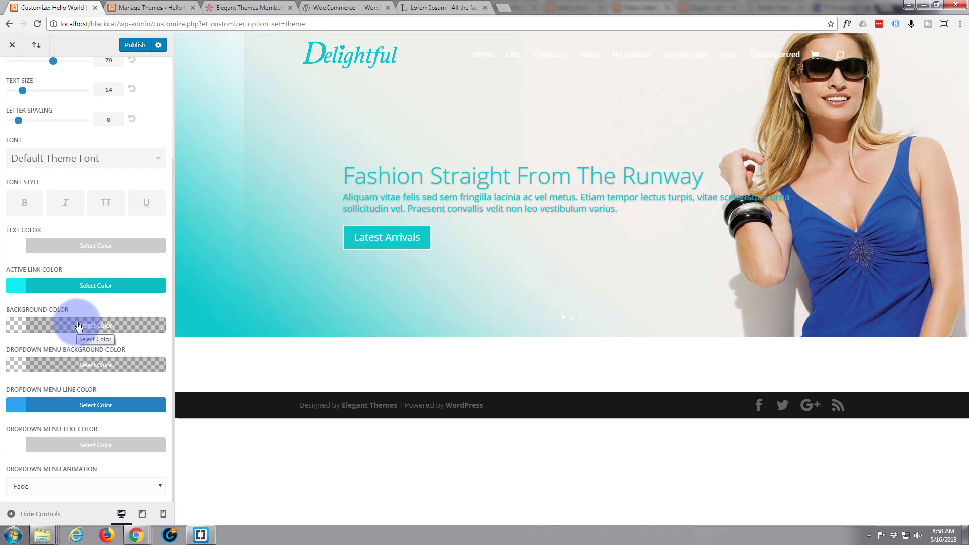
# Try an opaque white #ffffff background for the primary menu bar, and return it to fully transparent.
pyautogui.click(78, 326)
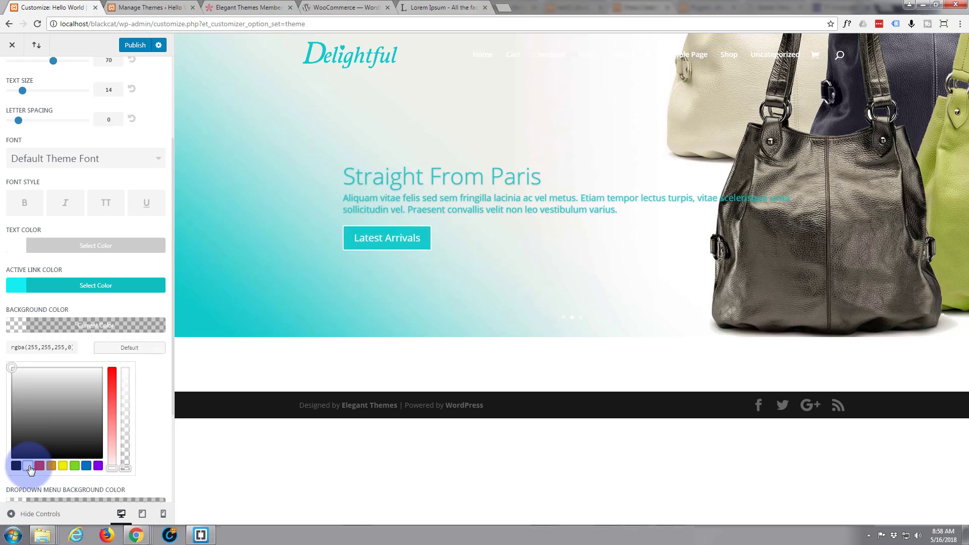
pyautogui.moveTo(126, 465); pyautogui.dragTo(129, 360)
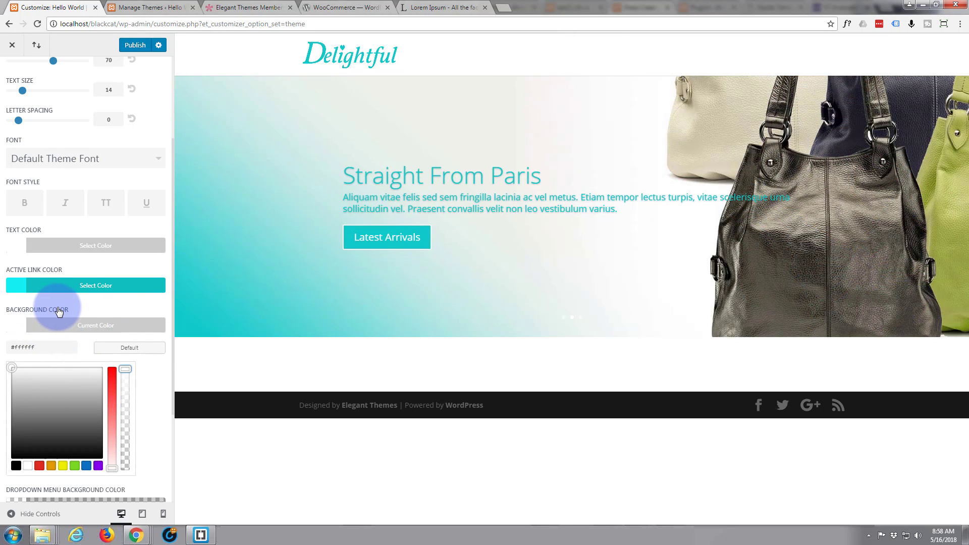
pyautogui.moveTo(124, 369); pyautogui.dragTo(125, 476)
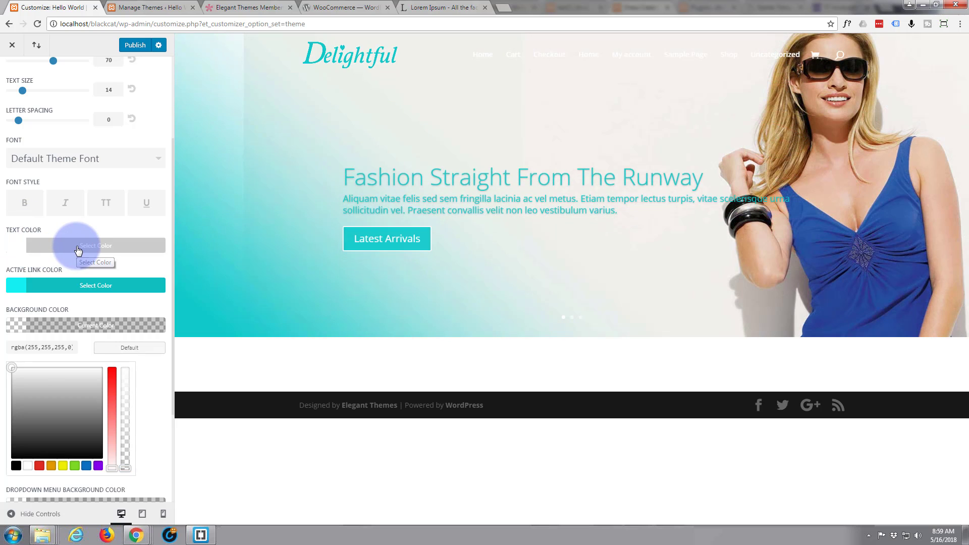
# Set the primary menu bar's text color to #10caca and publish the customizer changes.
pyautogui.click(78, 250)
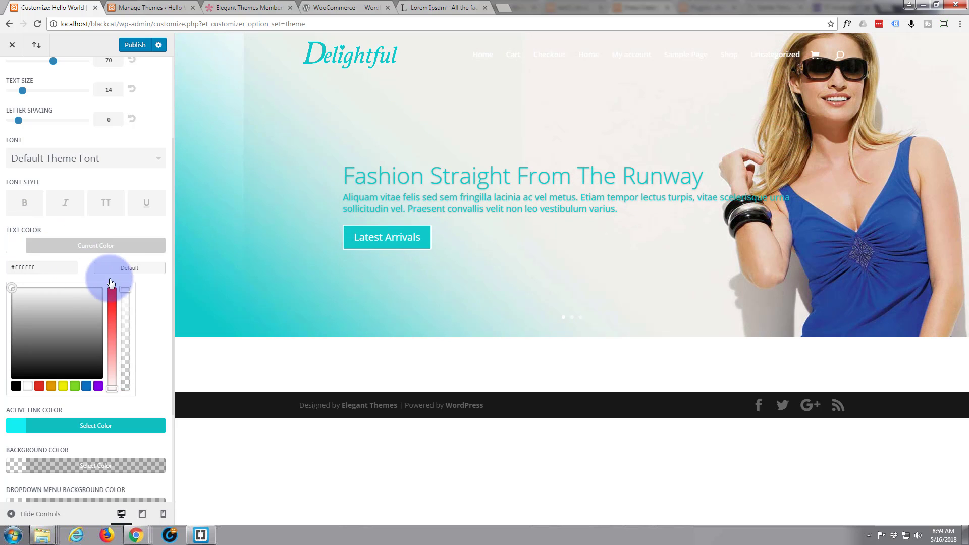
pyautogui.doubleClick(24, 267)
pyautogui.moveTo(24, 267); pyautogui.dragTo(8, 267)
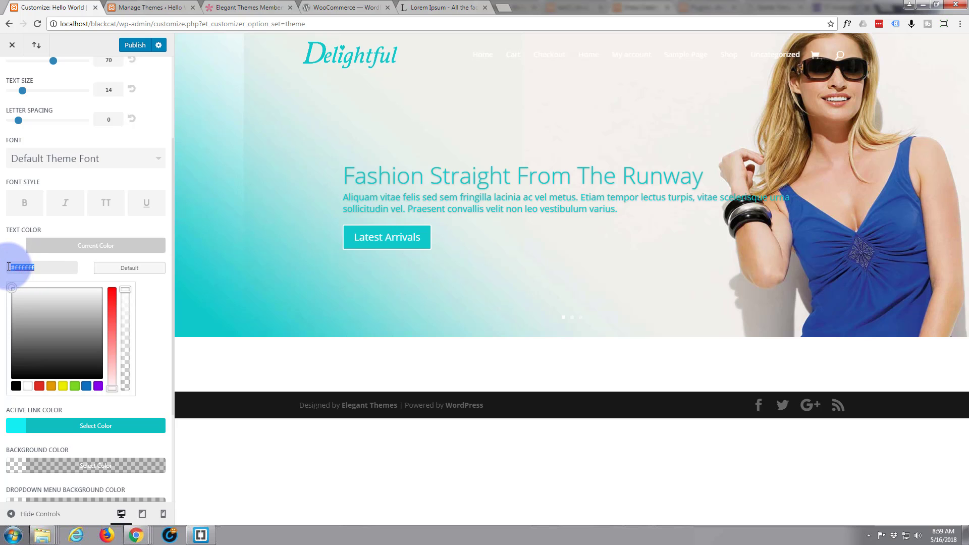
pyautogui.write('#')
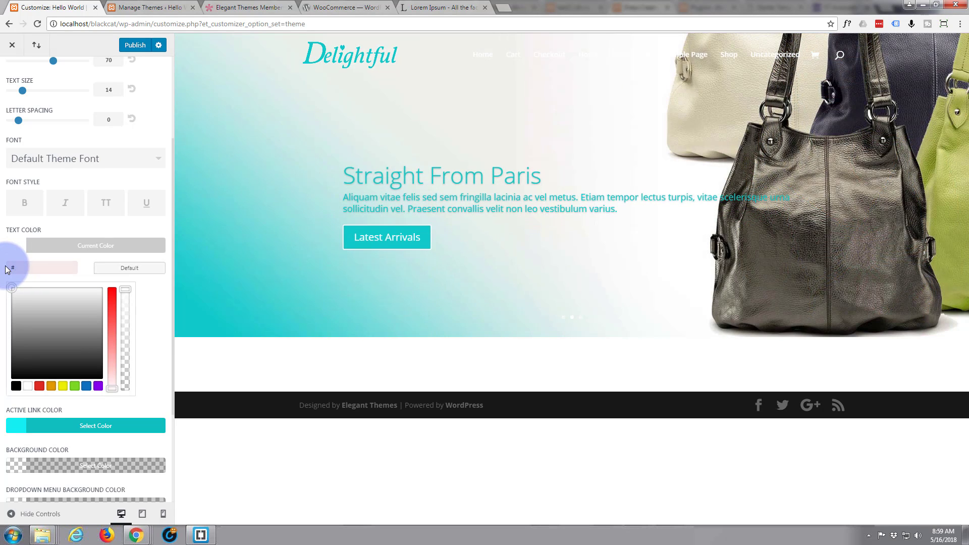
pyautogui.write('10caca')
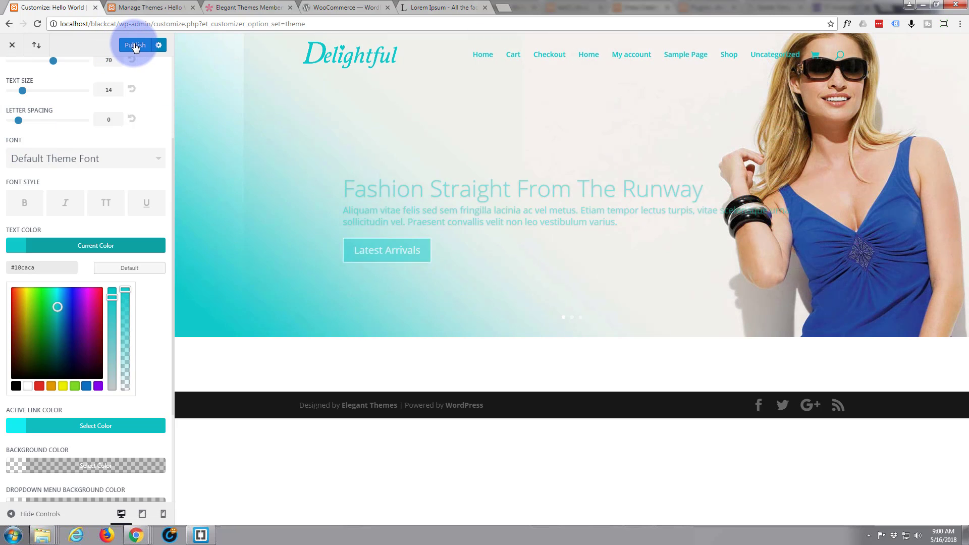
pyautogui.click(135, 46)
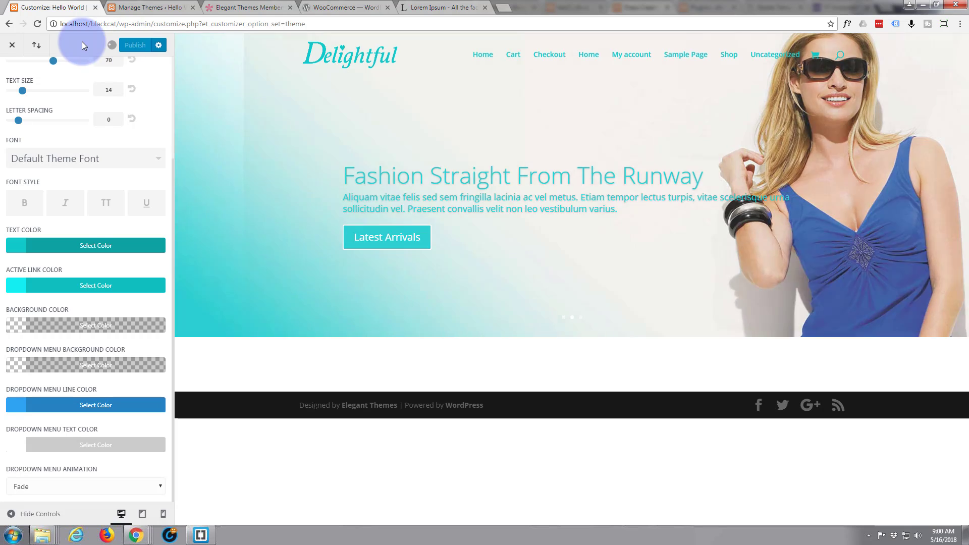
# Close the customizer and visit the site's front page to check the slider and menu.
pyautogui.click(14, 47)
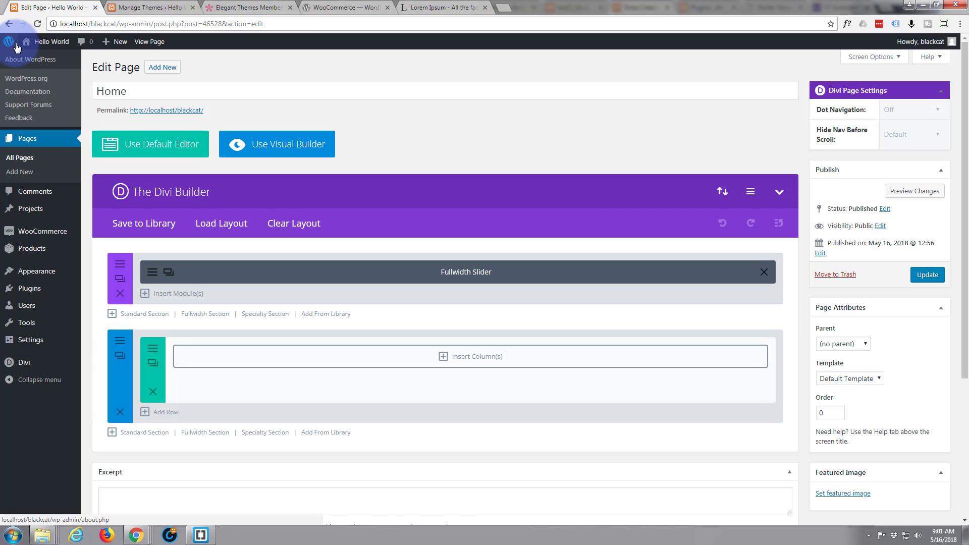
pyautogui.moveTo(31, 43)
pyautogui.click(35, 60)
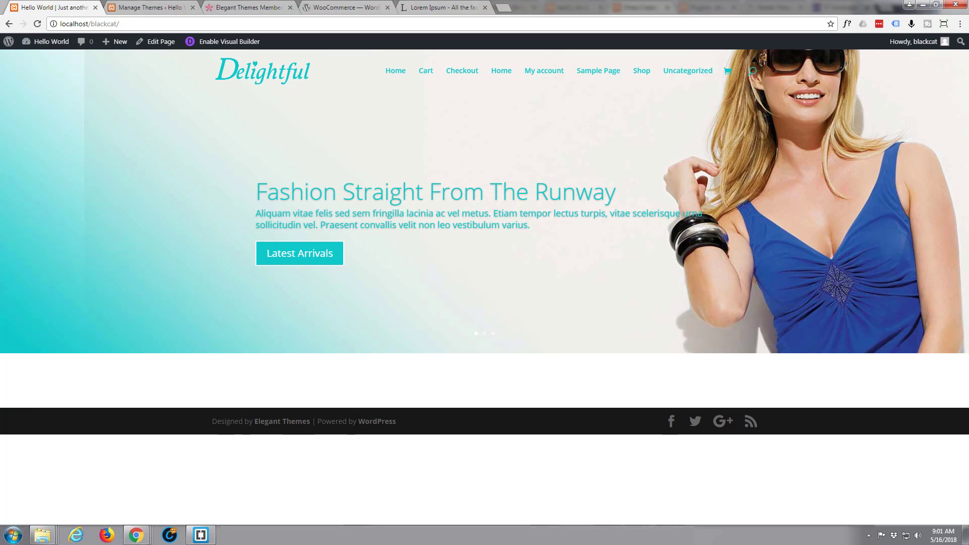
pyautogui.moveTo(509, 528)
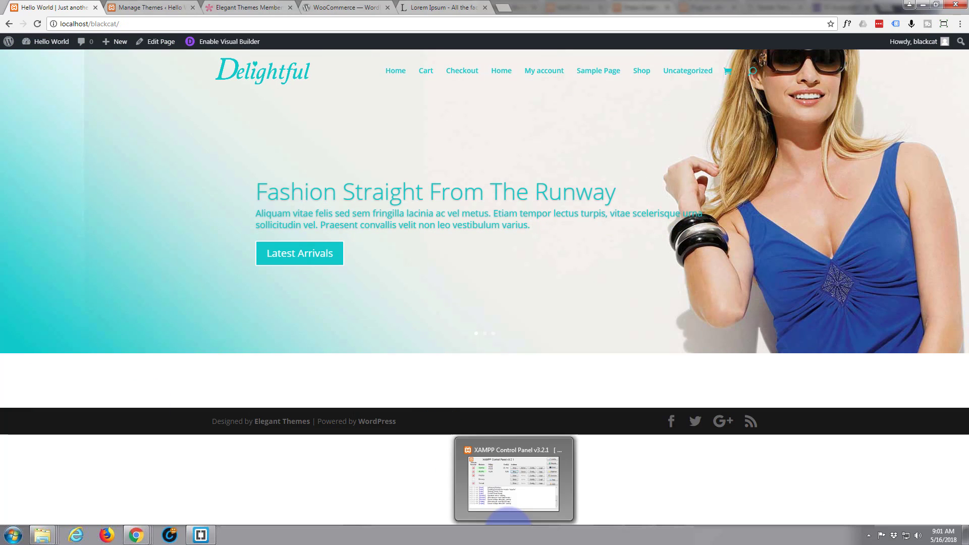